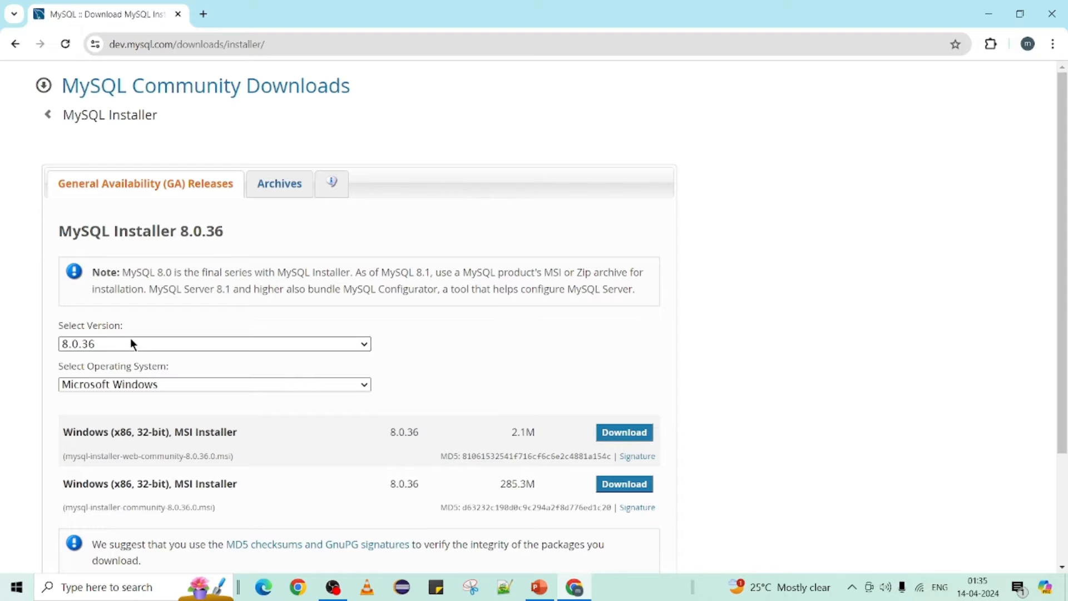
Step: Keep version 8.0.36 for the 285.3M MSI installer and open File Explorer
left_click(133, 343)
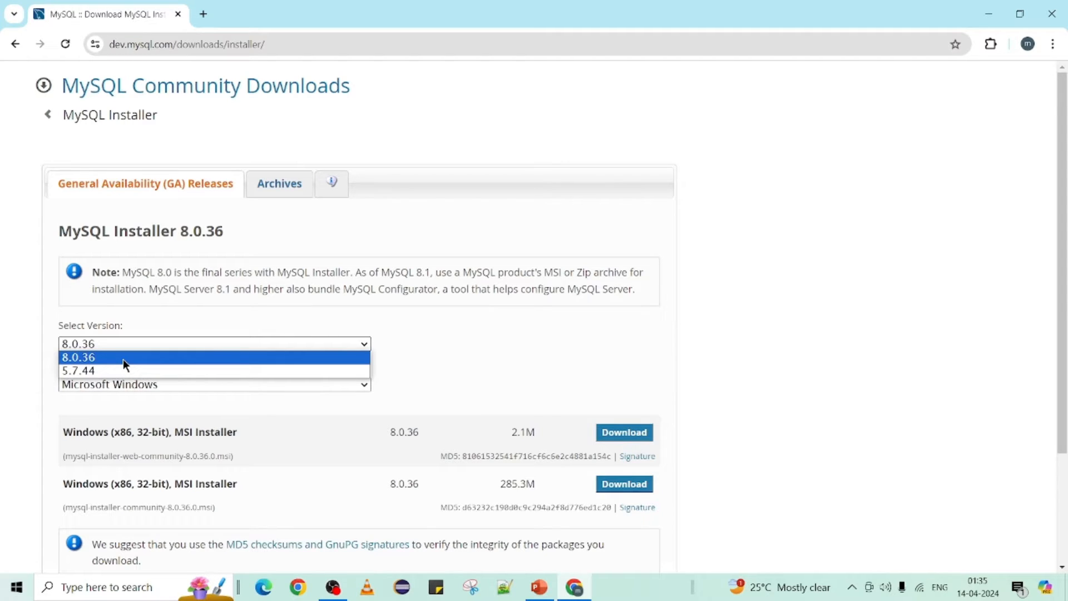
left_click(123, 359)
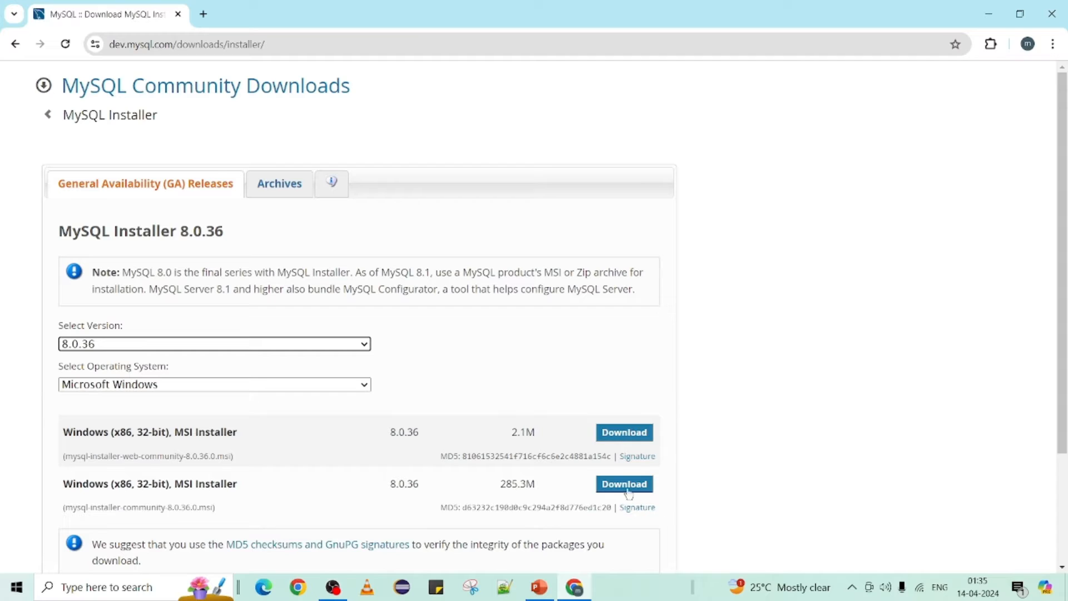
left_click_drag(499, 486, 543, 486)
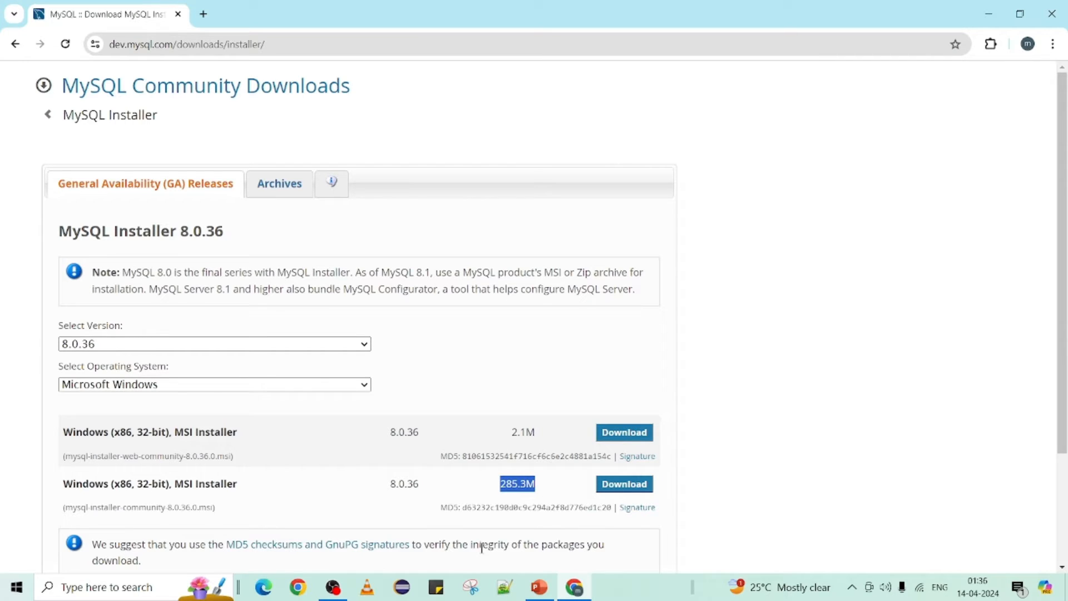
key("super+e")
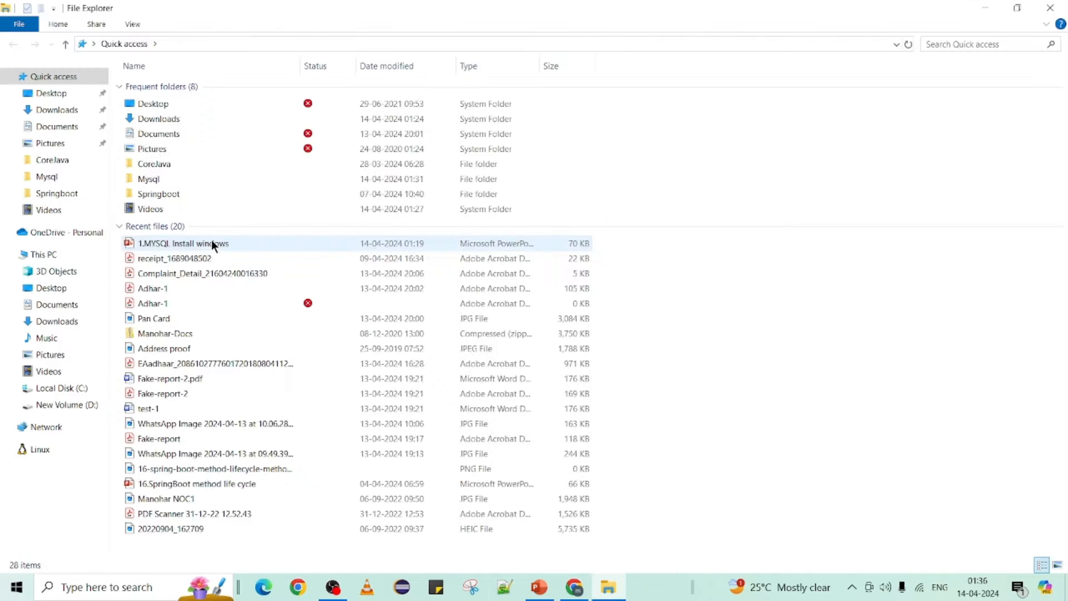
Step: Run mysql-installer-community-8.0.36.0 from the Downloads folder
left_click(54, 111)
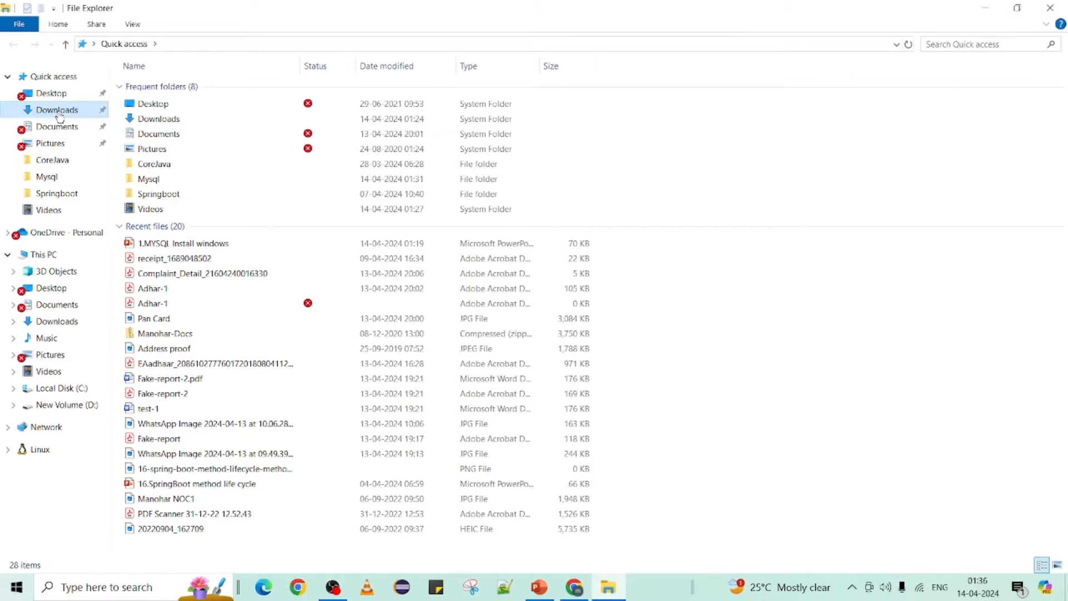
left_click_drag(305, 19, 500, 244)
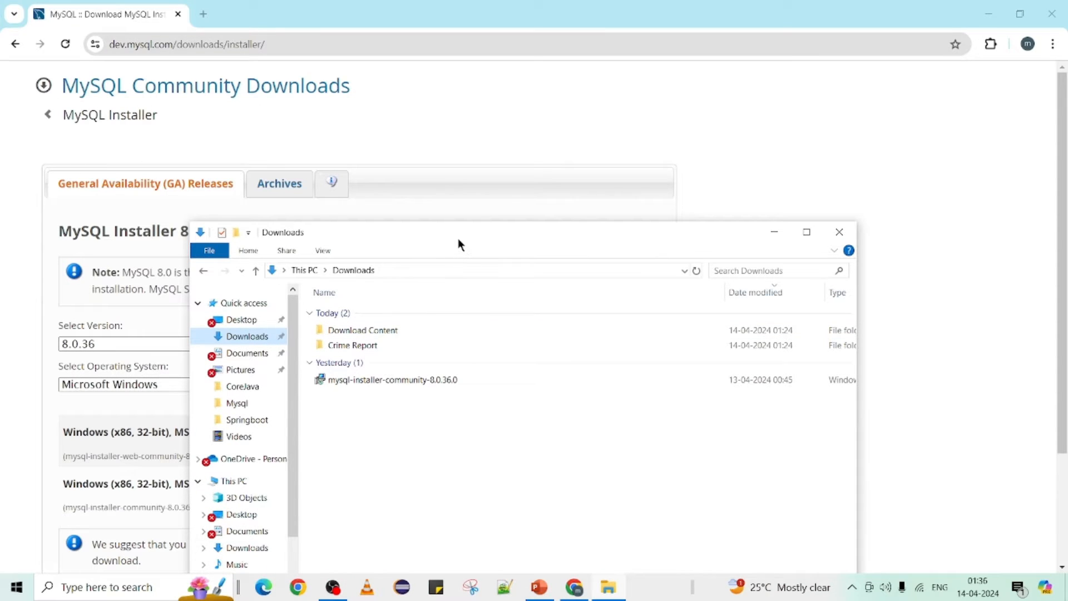
left_click(431, 380)
left_click(460, 439)
left_click_drag(403, 232, 500, 232)
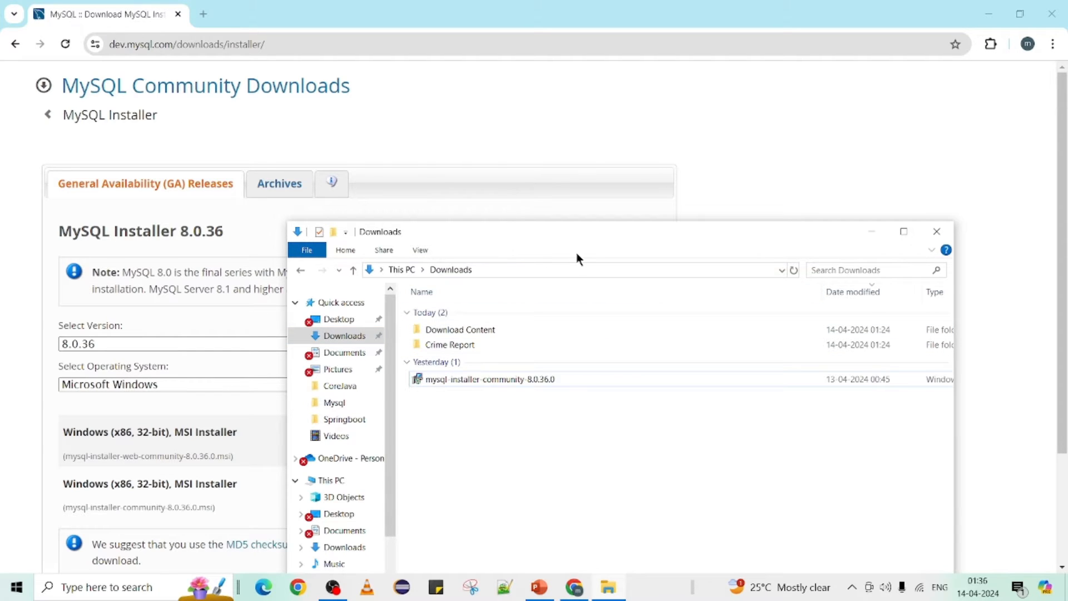
double_click(582, 229)
double_click(197, 150)
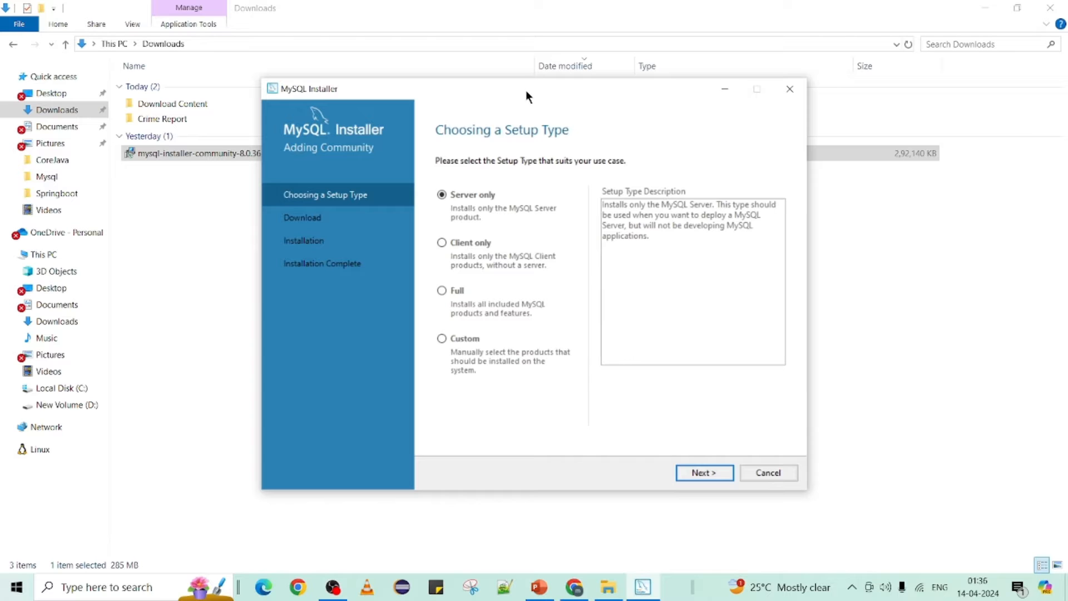
Step: Compare the Server only, Client only and Full setup types, then pick Custom and continue
left_click_drag(526, 91, 378, 79)
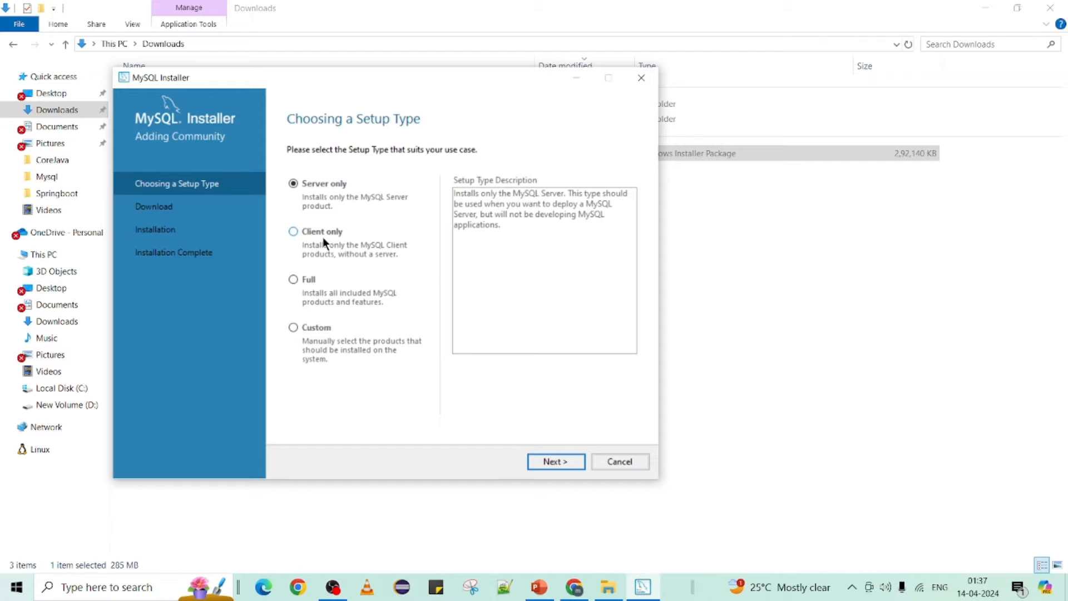
left_click(317, 328)
left_click(322, 177)
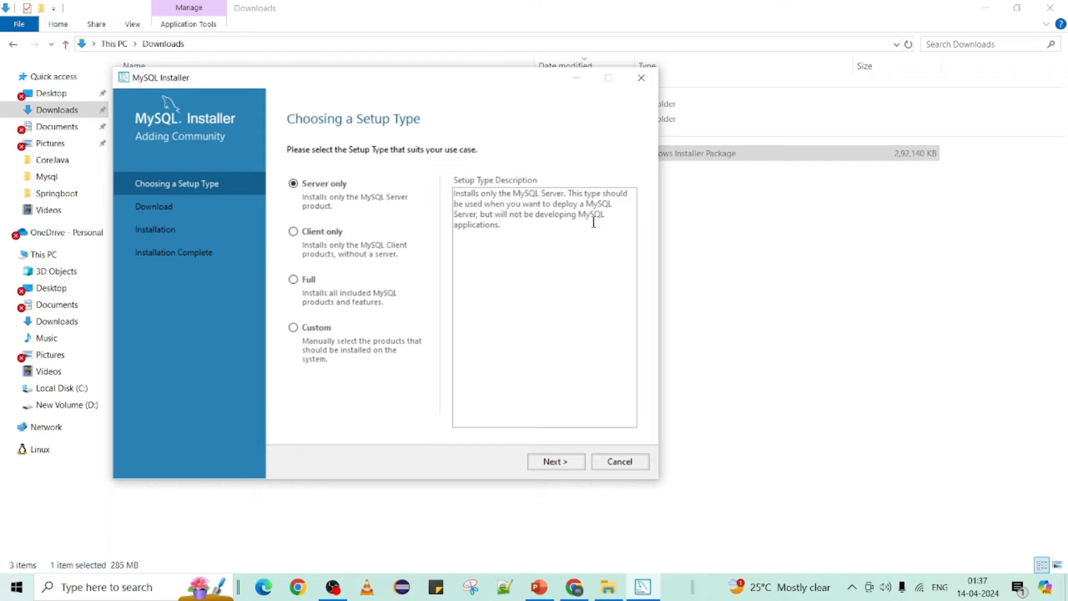
left_click(309, 233)
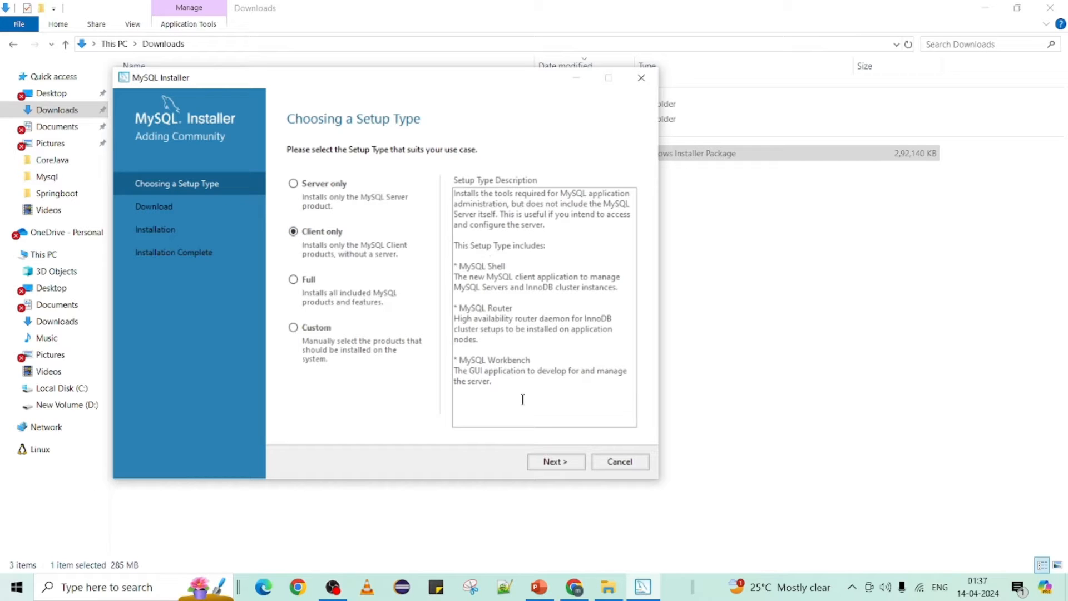
left_click(294, 282)
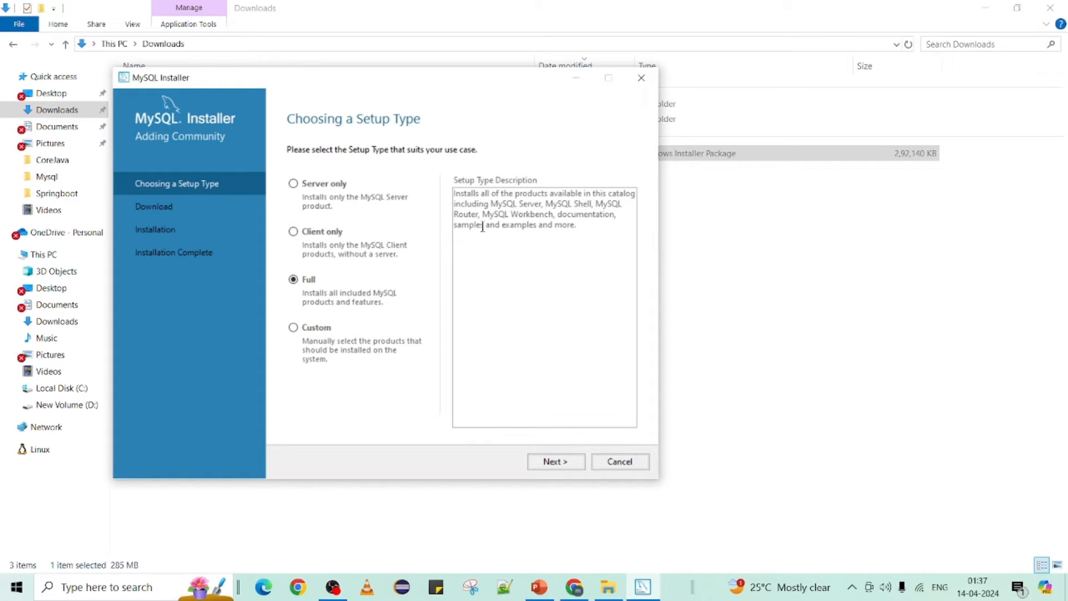
double_click(571, 212)
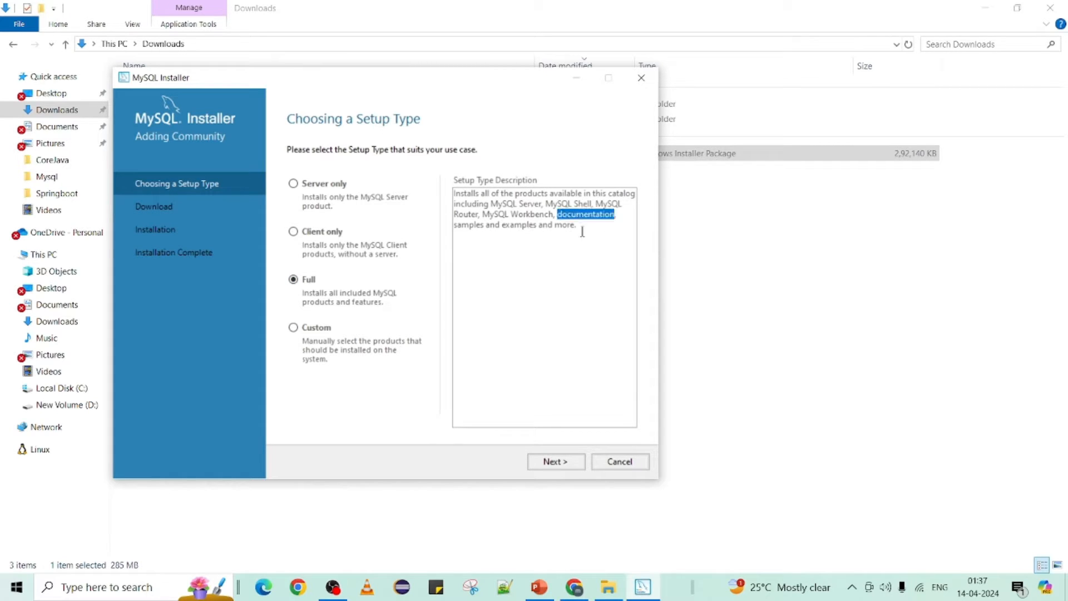
left_click(583, 231)
left_click_drag(577, 225, 466, 193)
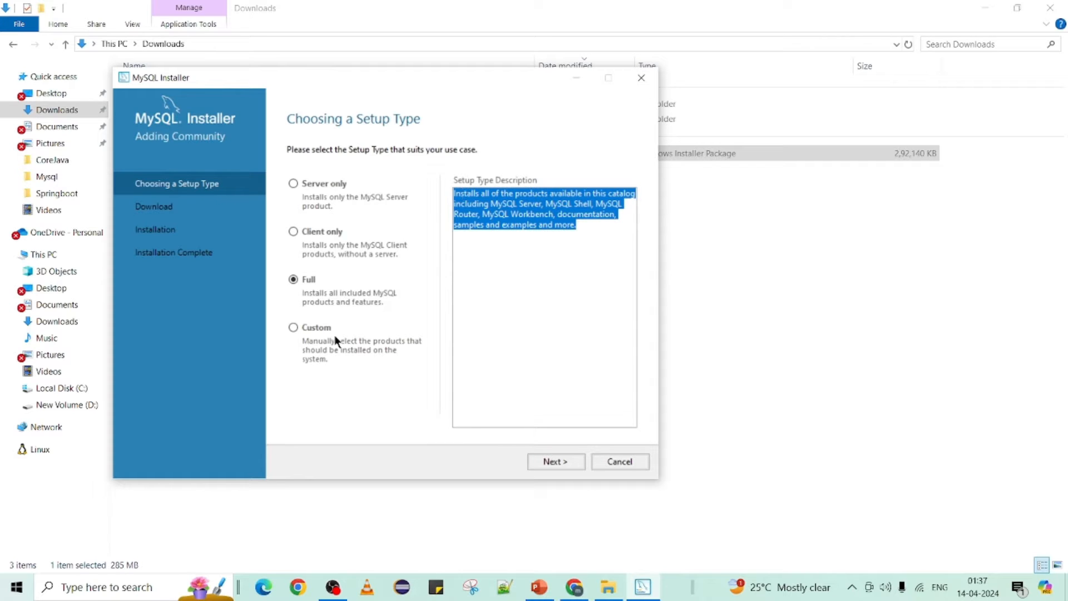
left_click(295, 327)
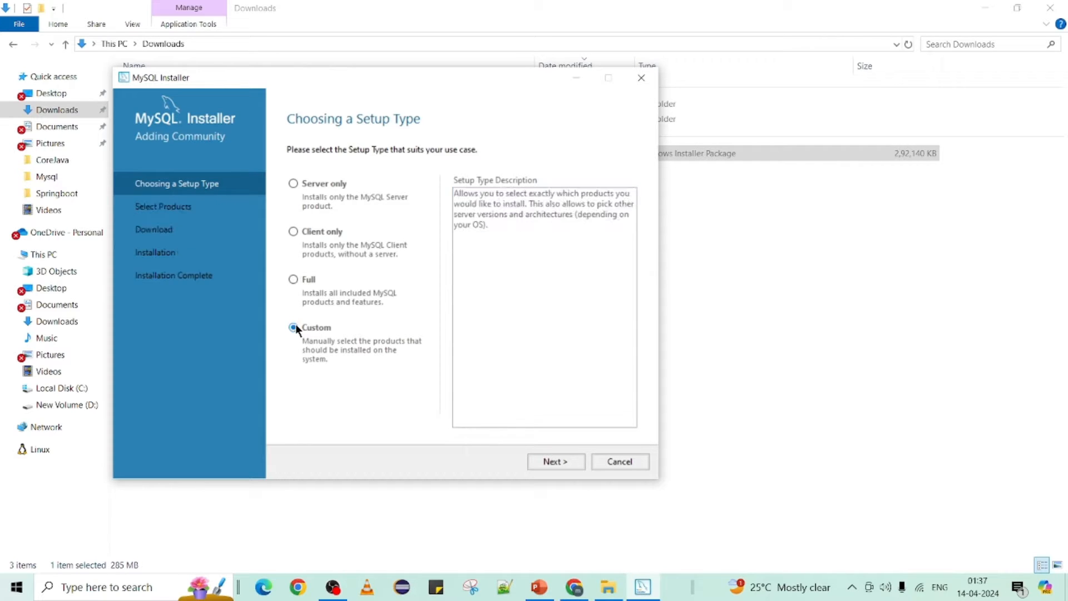
left_click(562, 464)
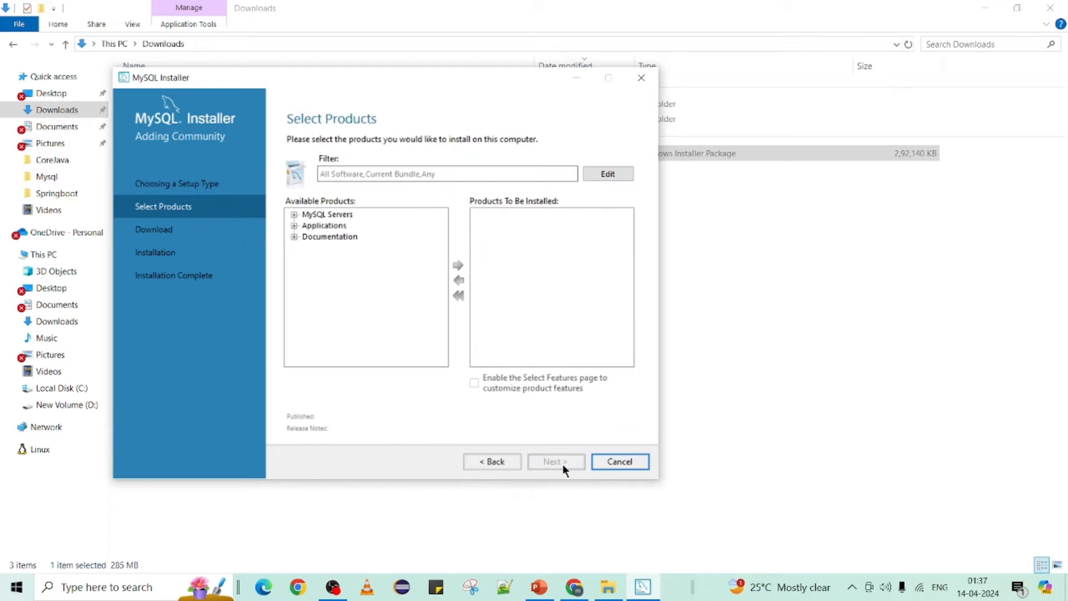
Step: Add MySQL Server 8.0.36 - X64 to the products to install
left_click(294, 214)
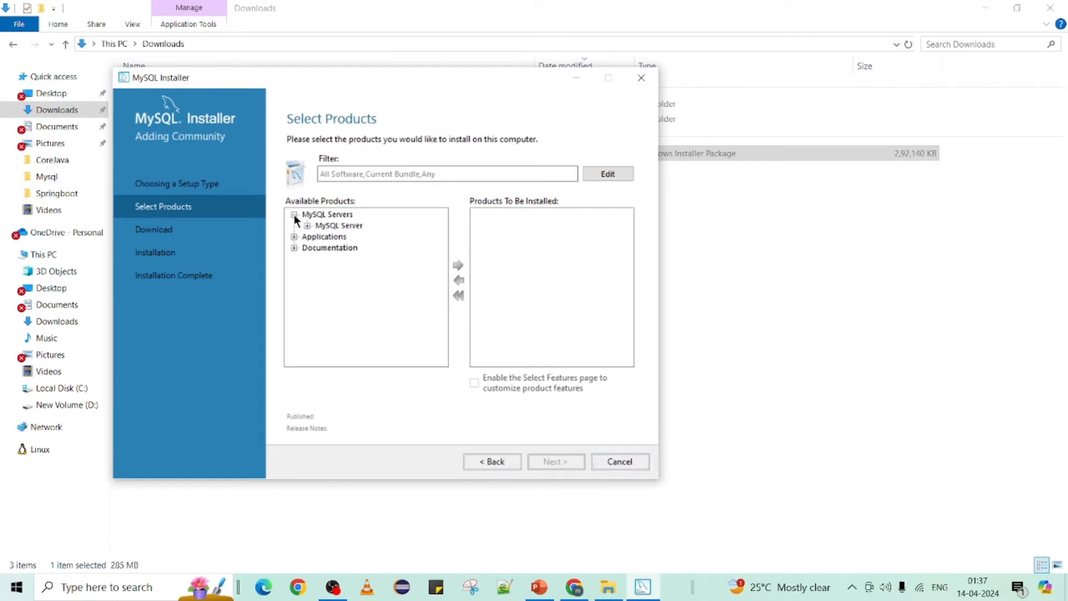
left_click(294, 237)
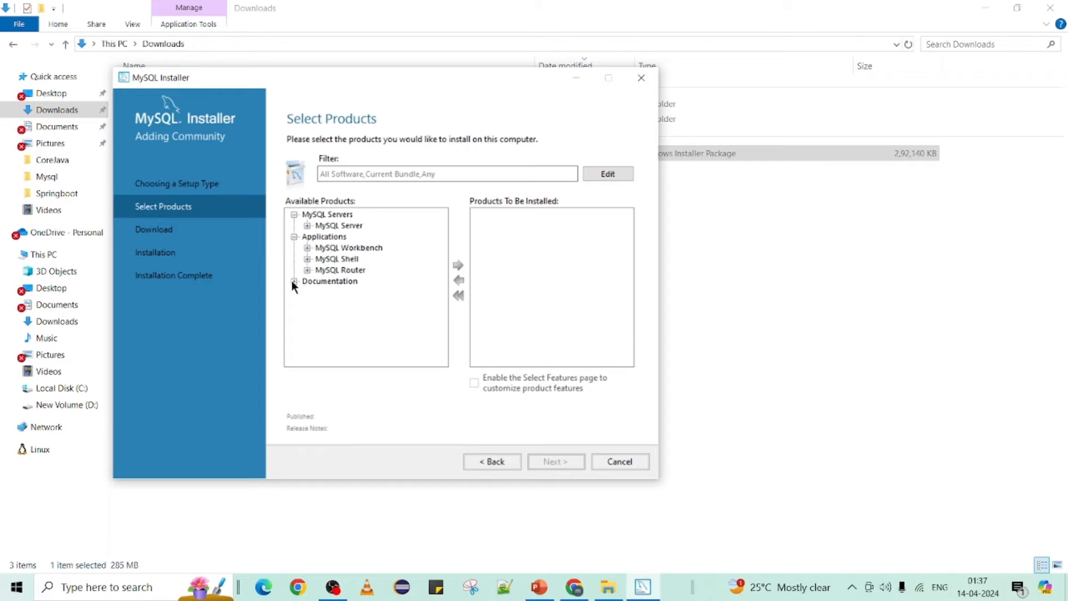
left_click(295, 282)
left_click(327, 226)
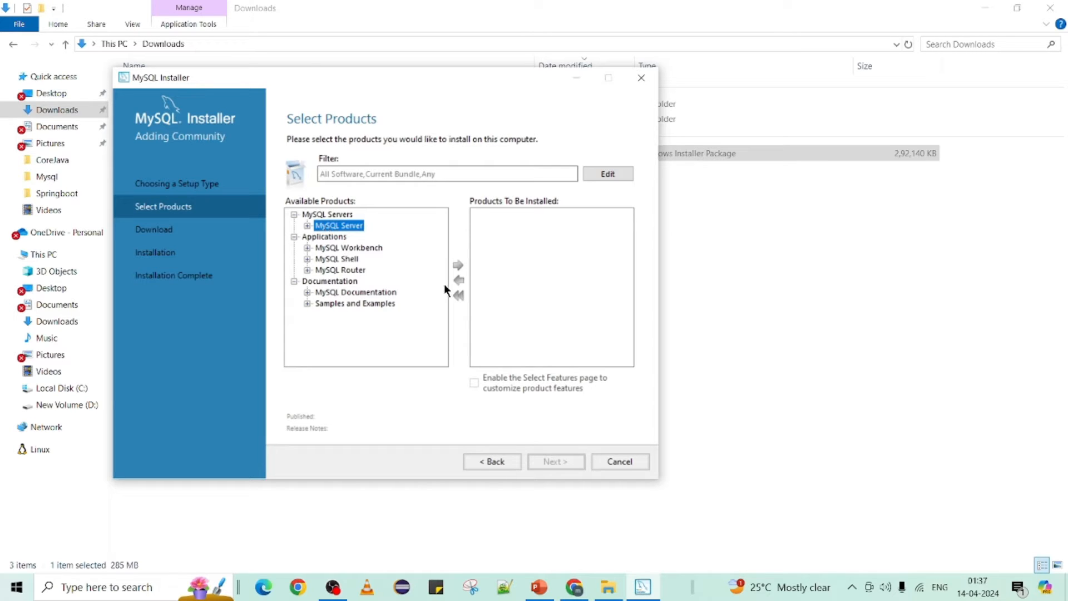
left_click(312, 226)
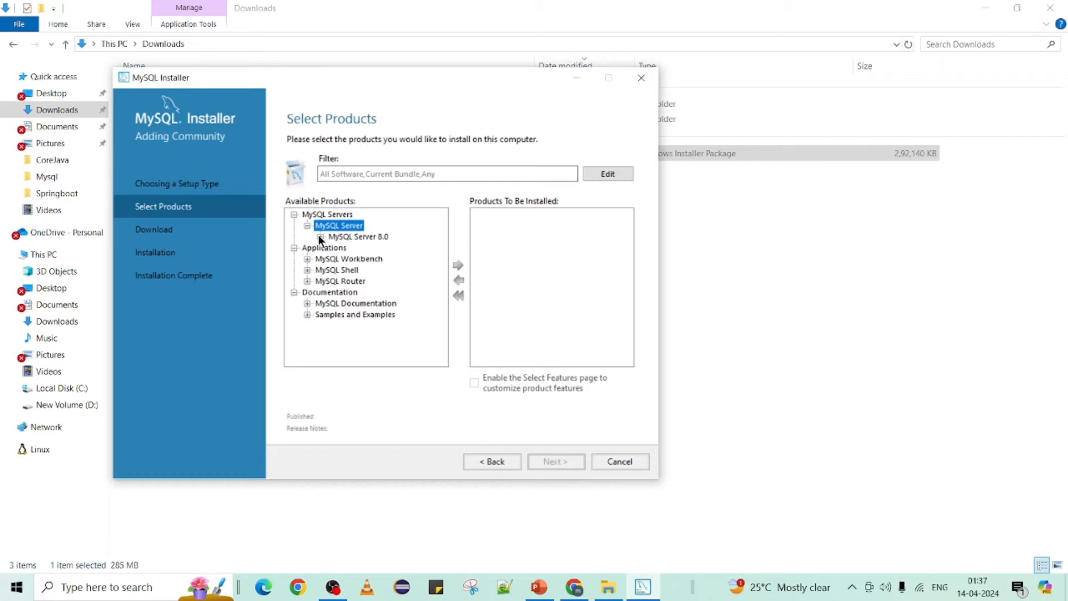
left_click(320, 237)
left_click(366, 247)
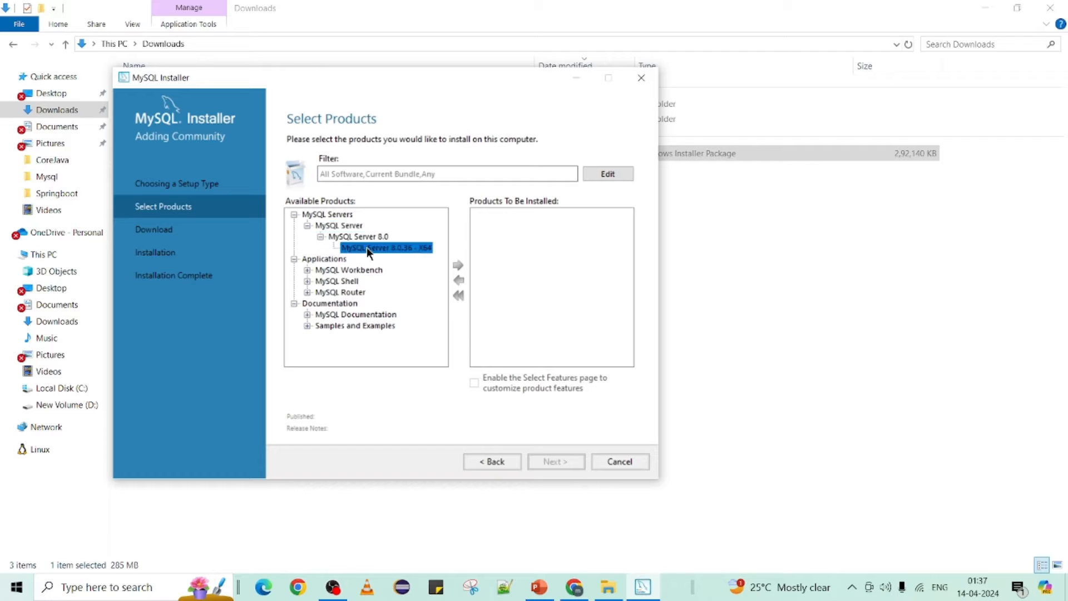
left_click(458, 266)
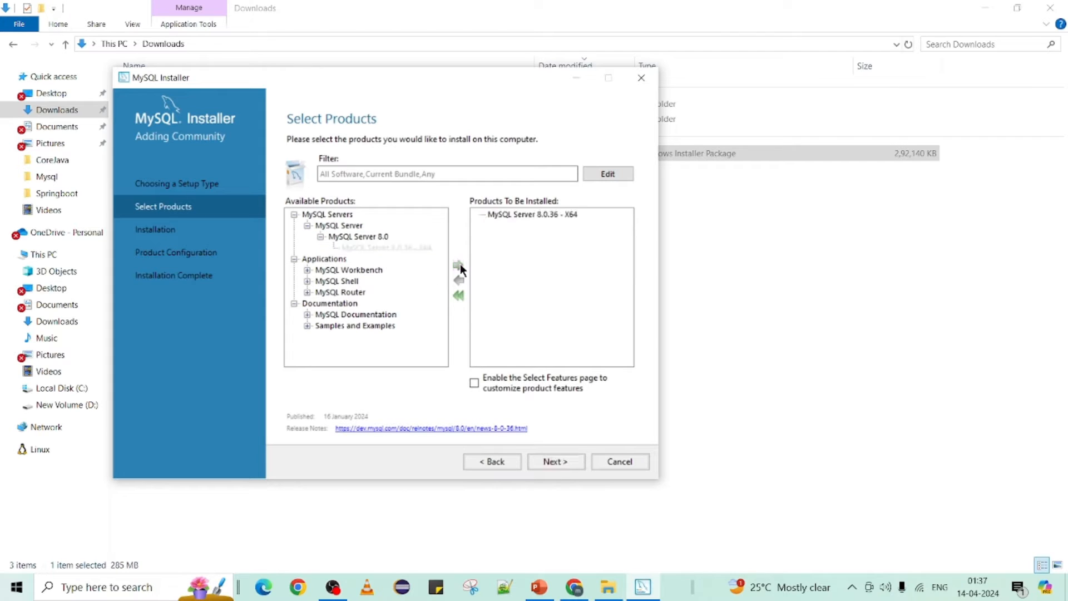
Step: Add MySQL Workbench 8.0.36 - X64 and MySQL Shell 8.0.36 - X64 to the install list
left_click(309, 269)
left_click(321, 280)
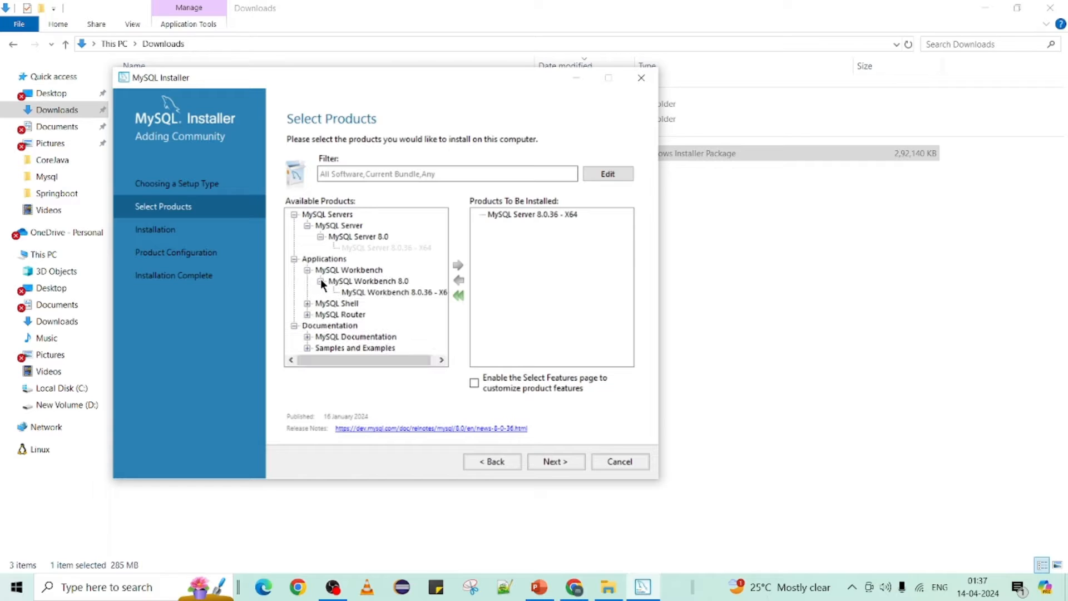
left_click(372, 293)
left_click(458, 266)
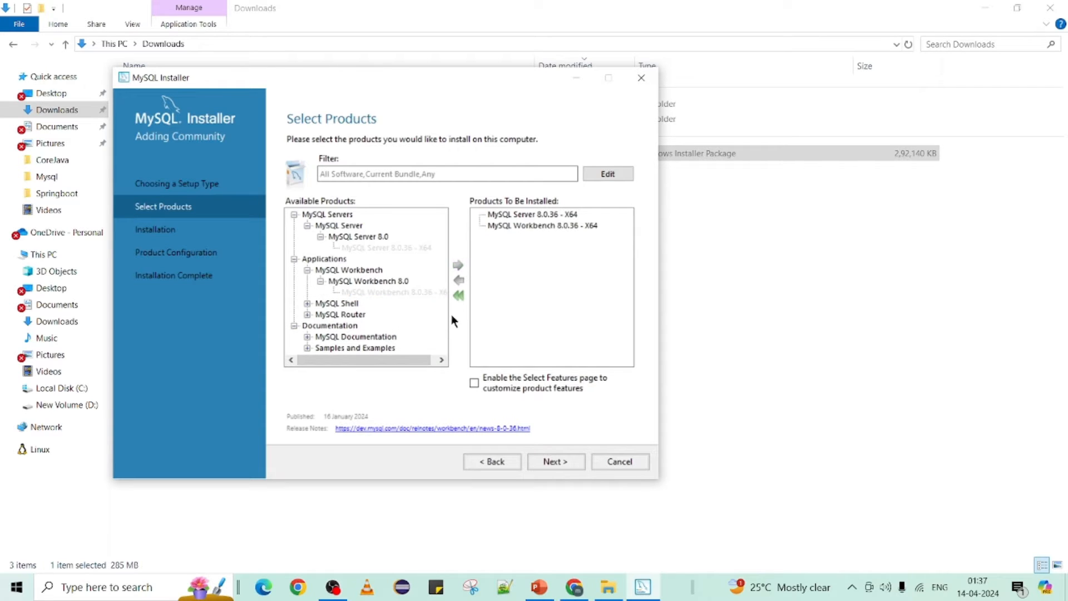
left_click(308, 303)
left_click(353, 314)
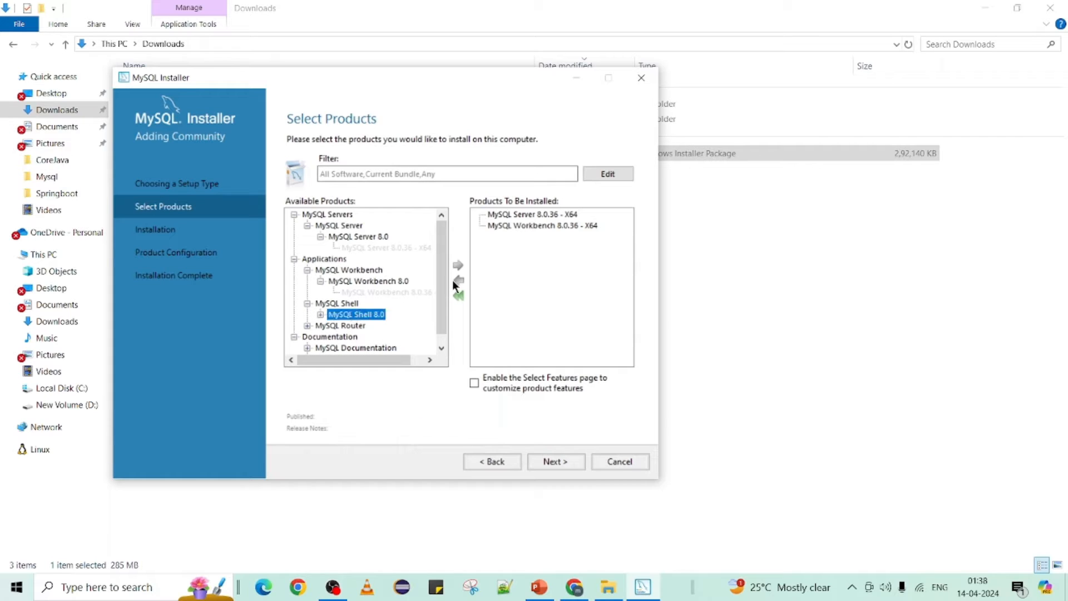
left_click(321, 314)
left_click(375, 325)
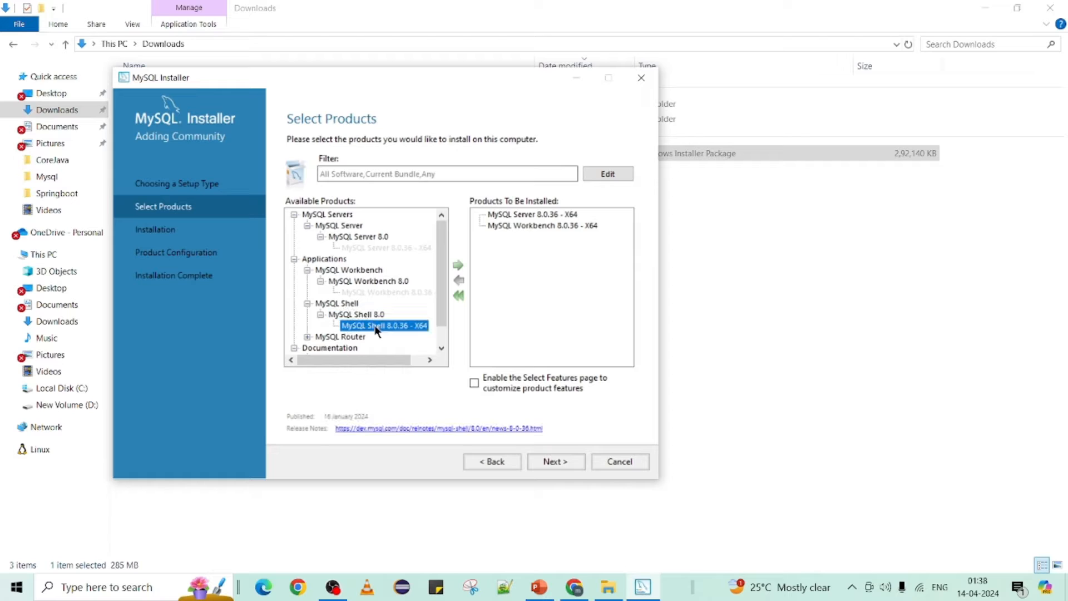
scroll(375, 326, "down", 1)
left_click(458, 265)
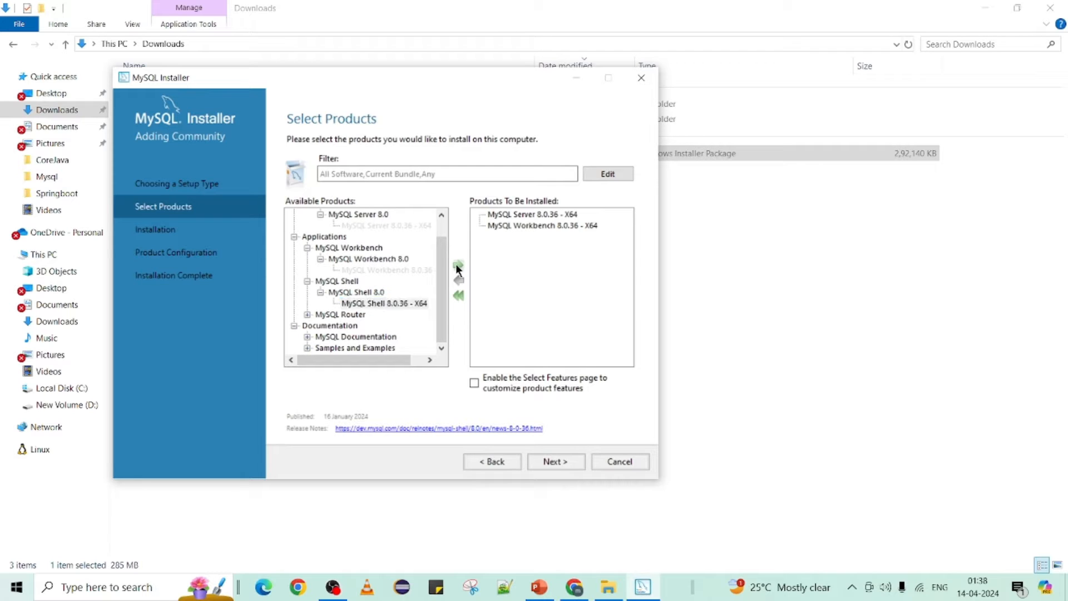
Step: Add MySQL Router 8.0.36 - X64 and proceed to the installation summary
left_click(308, 314)
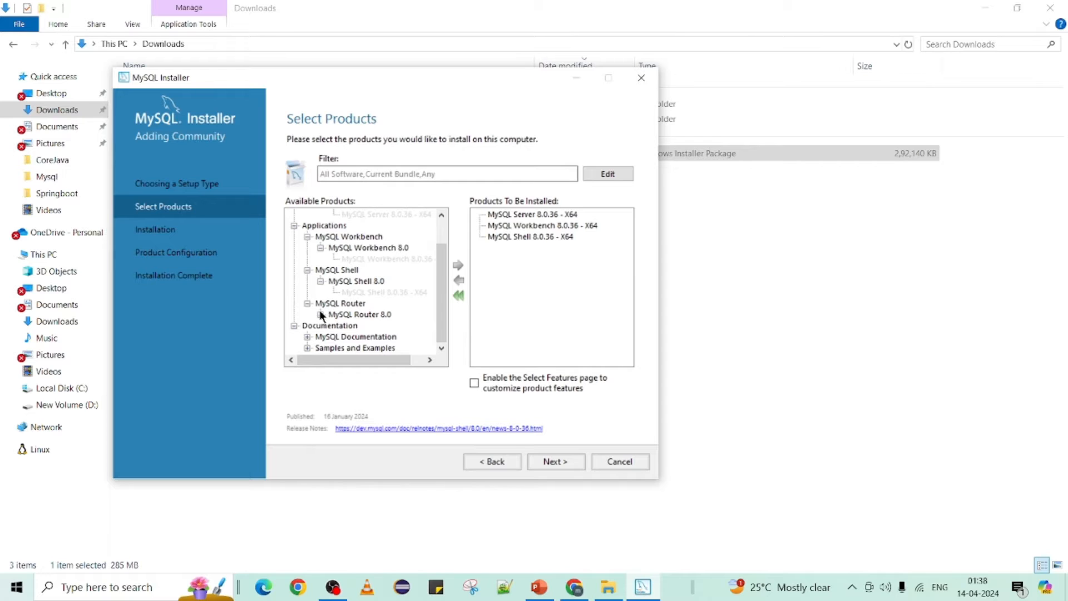
left_click(320, 314)
left_click(362, 325)
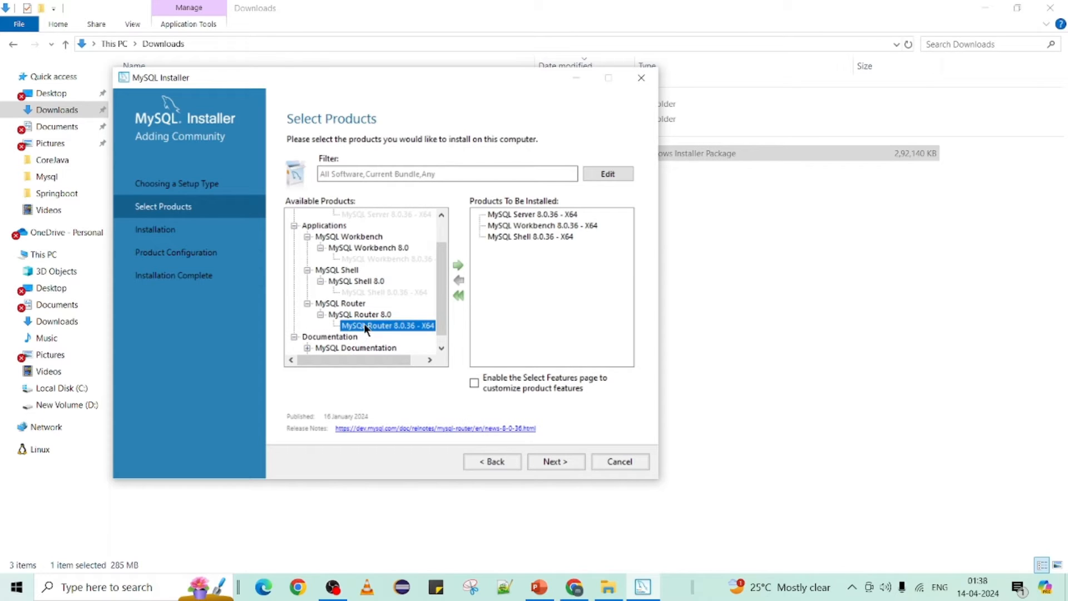
left_click(459, 263)
scroll(367, 309, "down", 1)
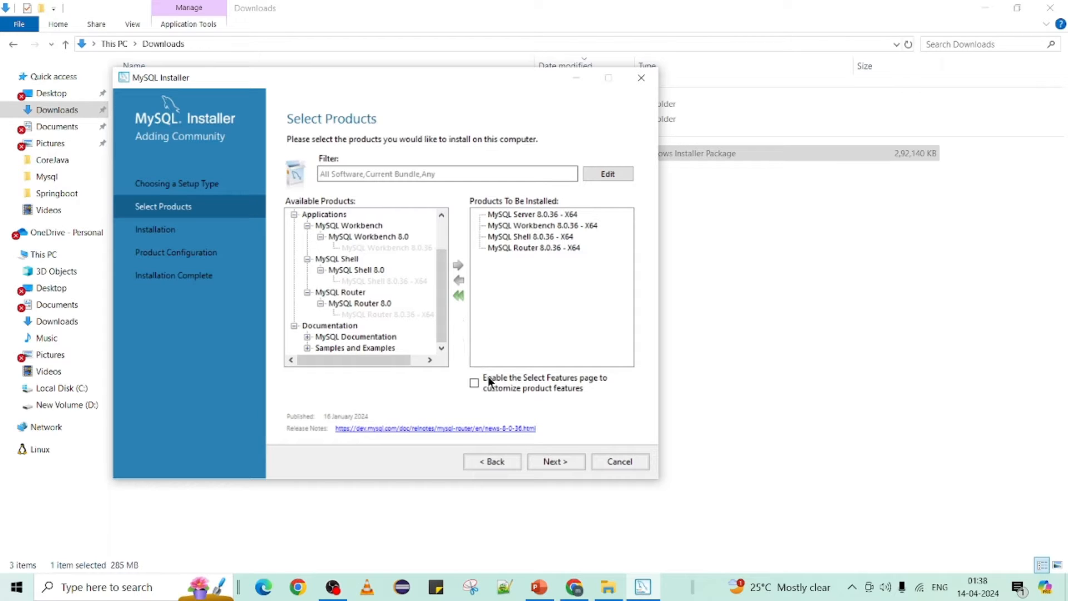
left_click(549, 463)
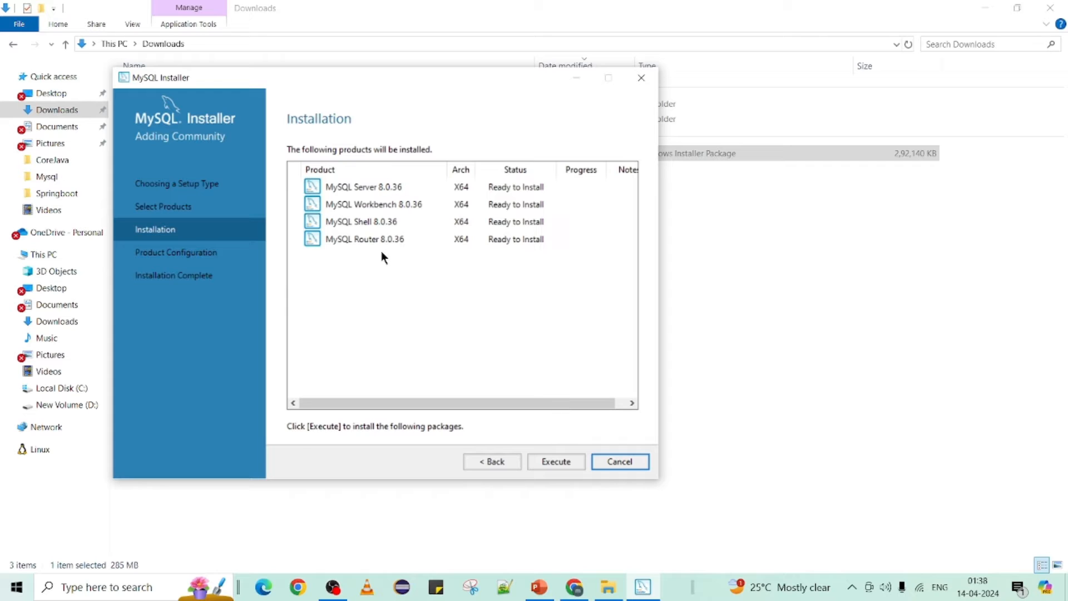
Step: Start installing the four 8.0.36 products with the detailed log shown
left_click(554, 461)
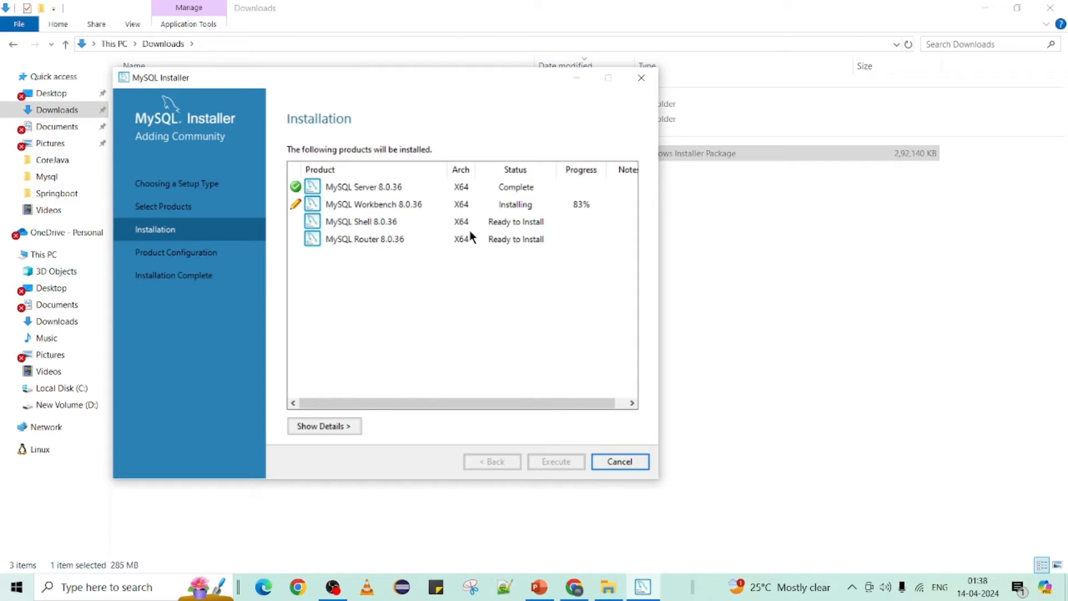
left_click(336, 432)
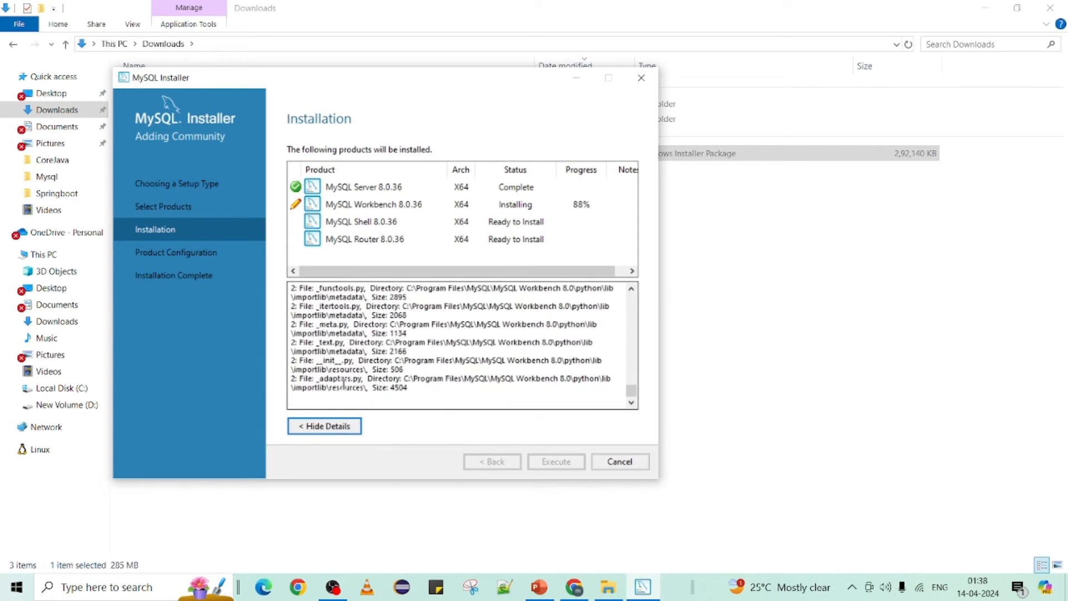
left_click(326, 429)
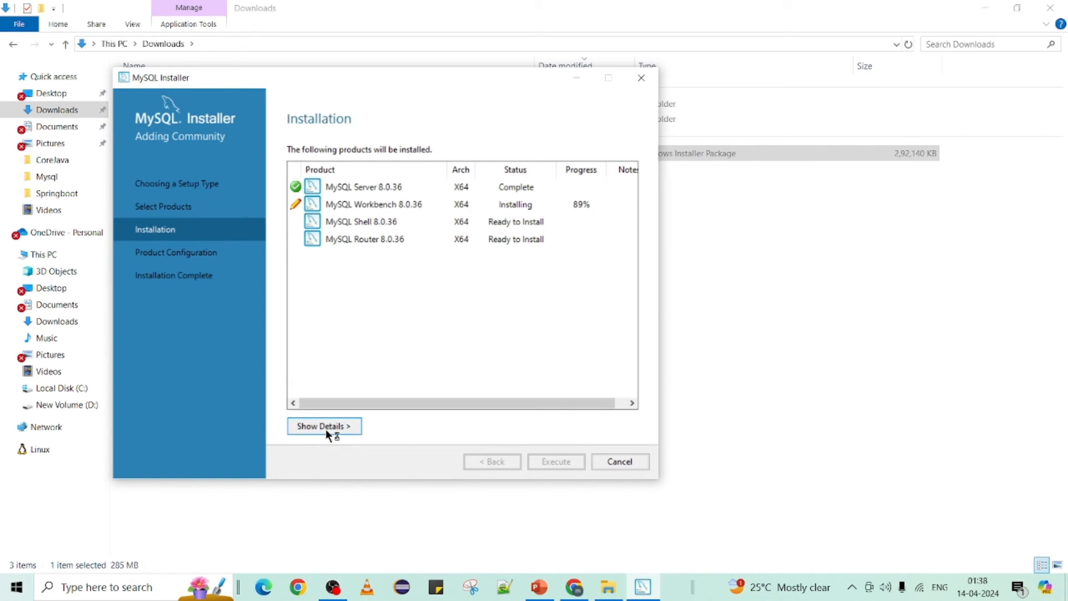
left_click(326, 429)
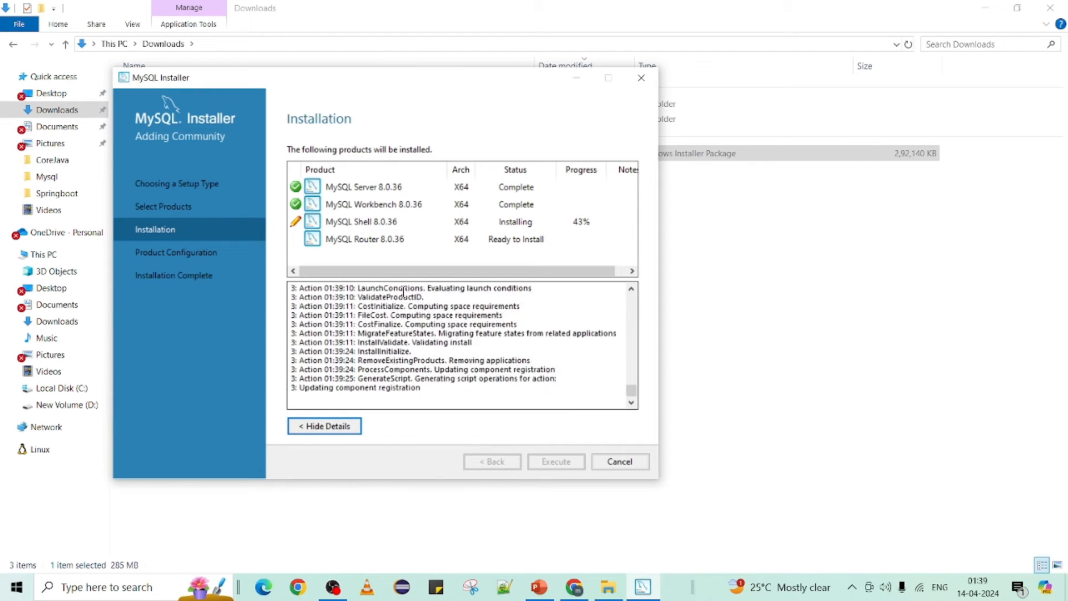
left_click(349, 428)
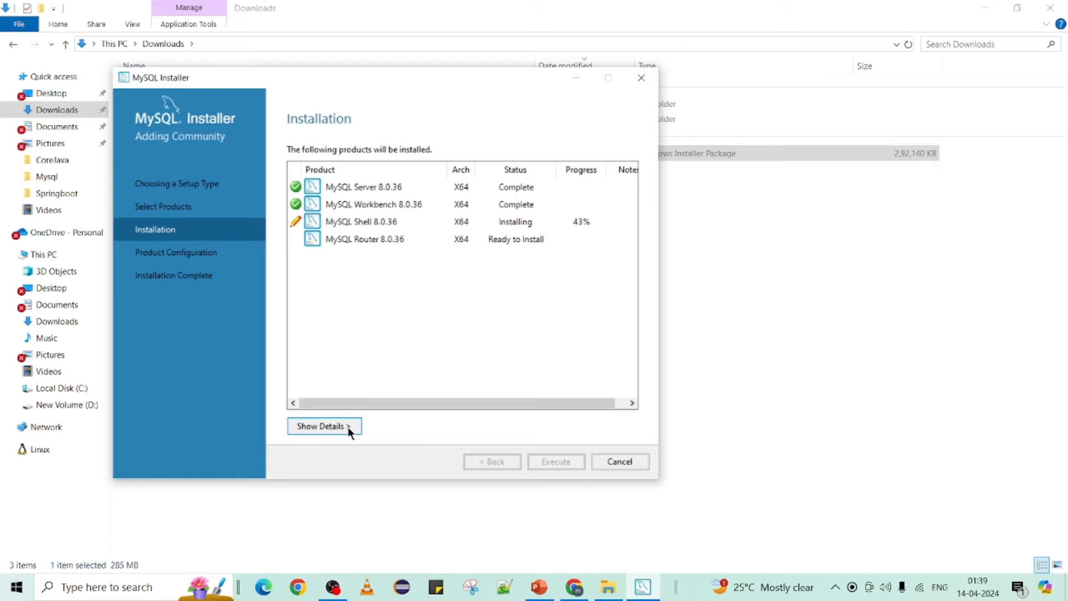
left_click(348, 426)
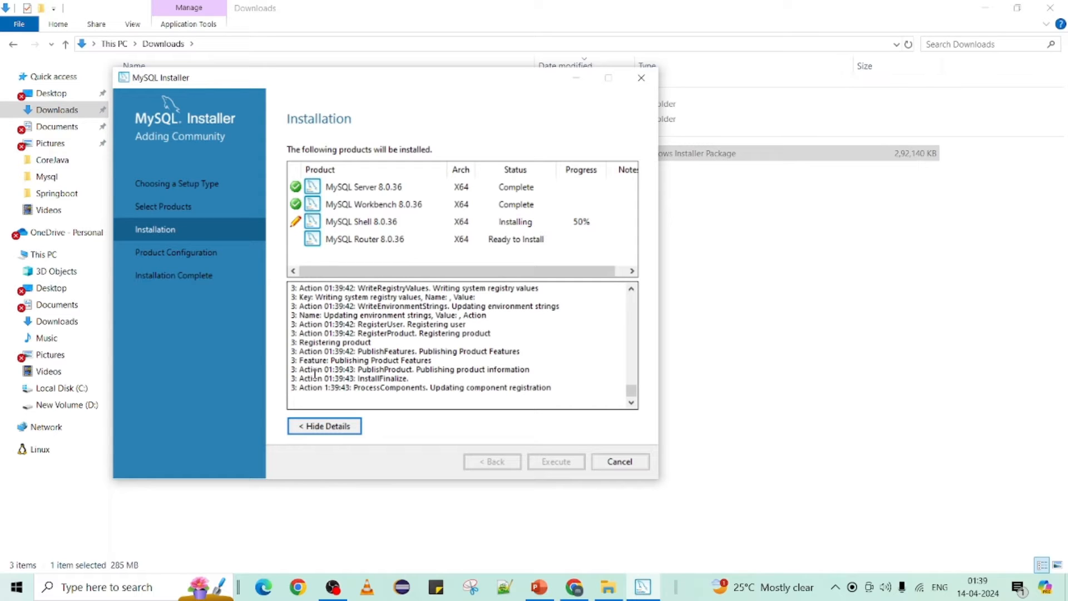
Step: Follow the log until all four products show Complete, then continue to Product Configuration
scroll(315, 373, "up", 4)
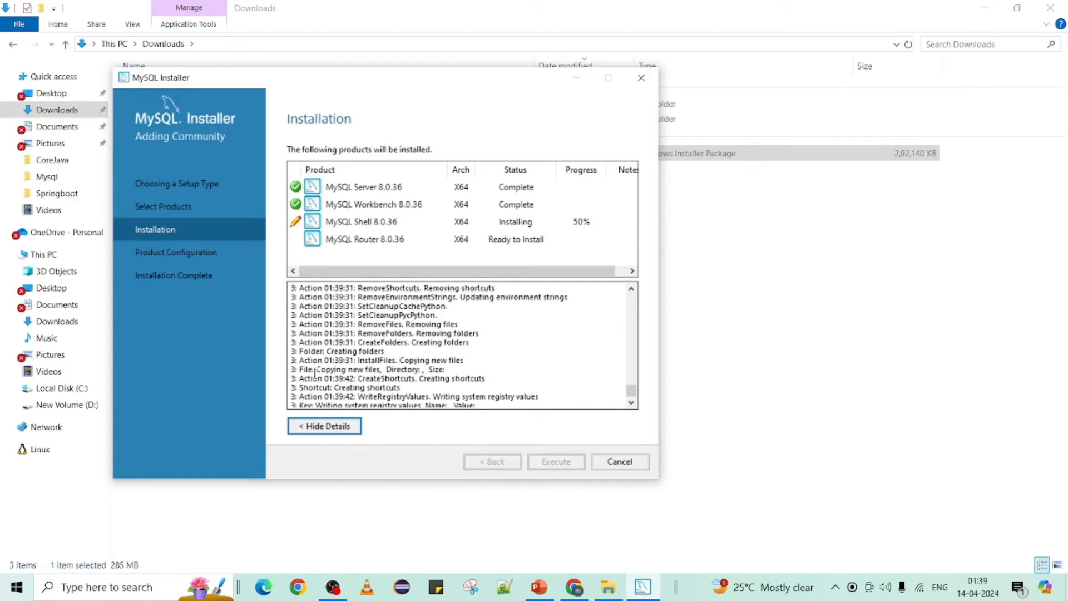
scroll(315, 373, "up", 10)
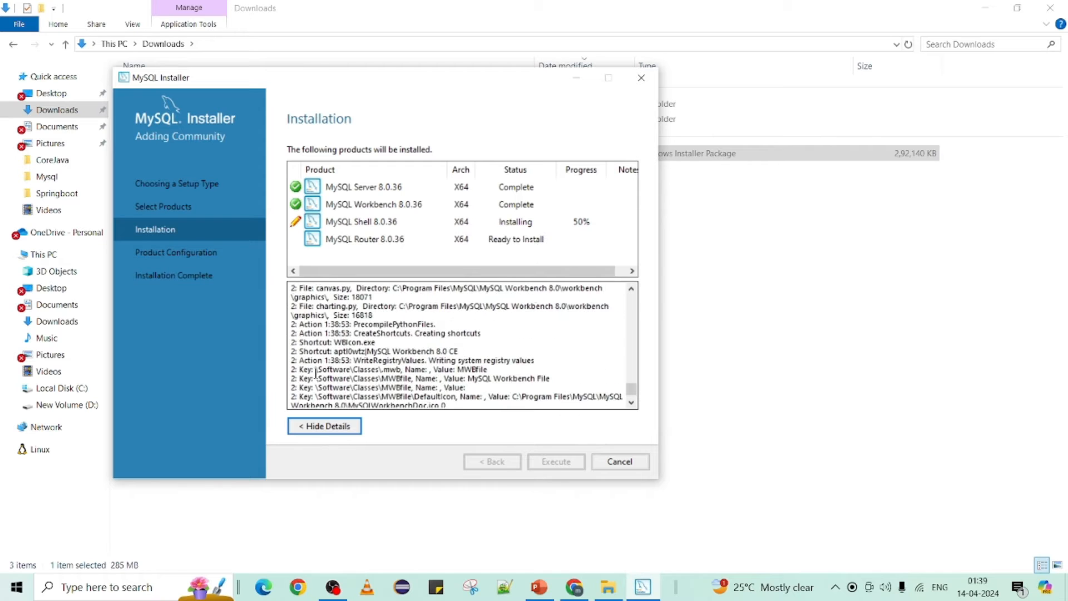
scroll(314, 373, "up", 10)
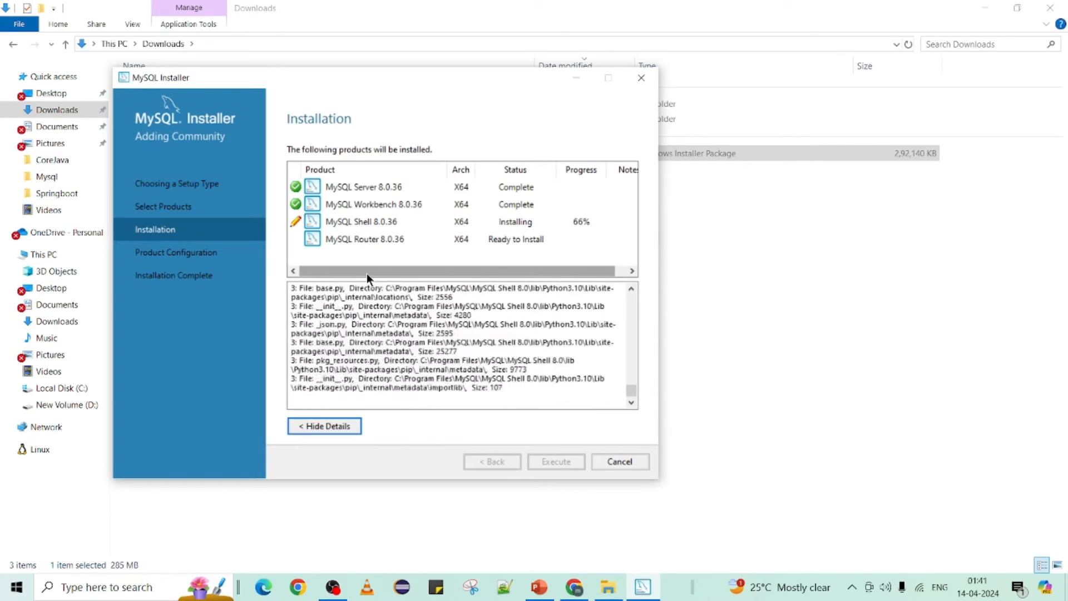
mouse_move(366, 272)
left_mouse_down()
mouse_move(376, 274)
mouse_move(355, 275)
left_mouse_up()
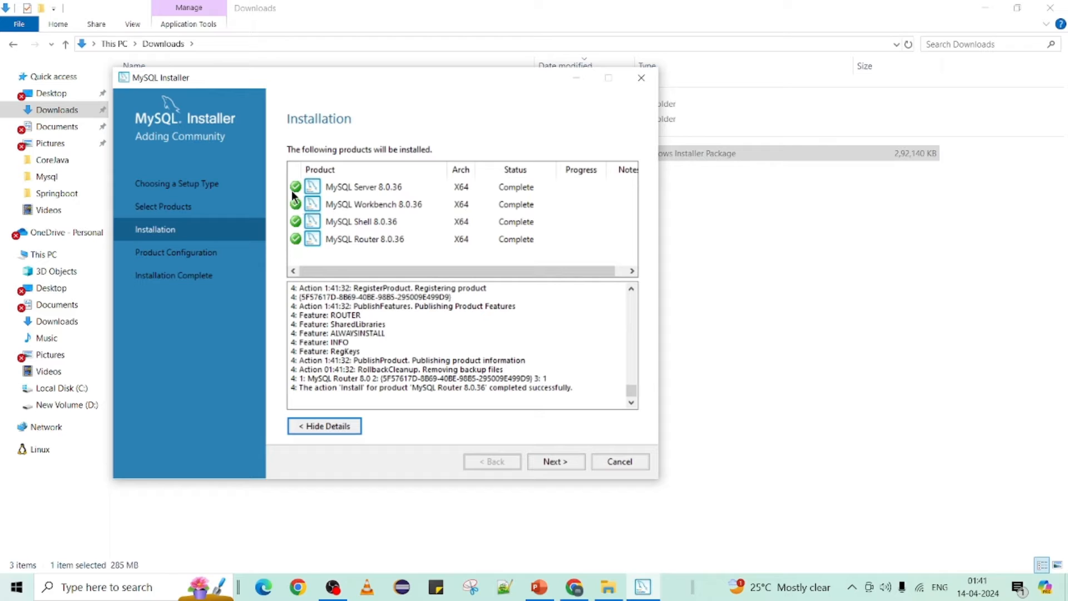
scroll(367, 383, "up", 2)
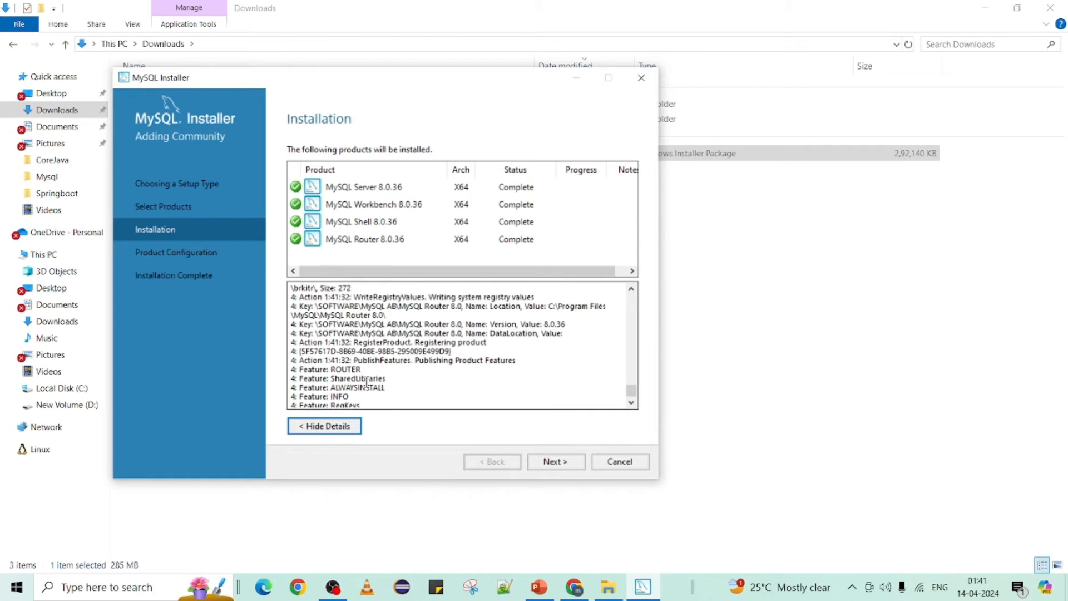
left_click(345, 429)
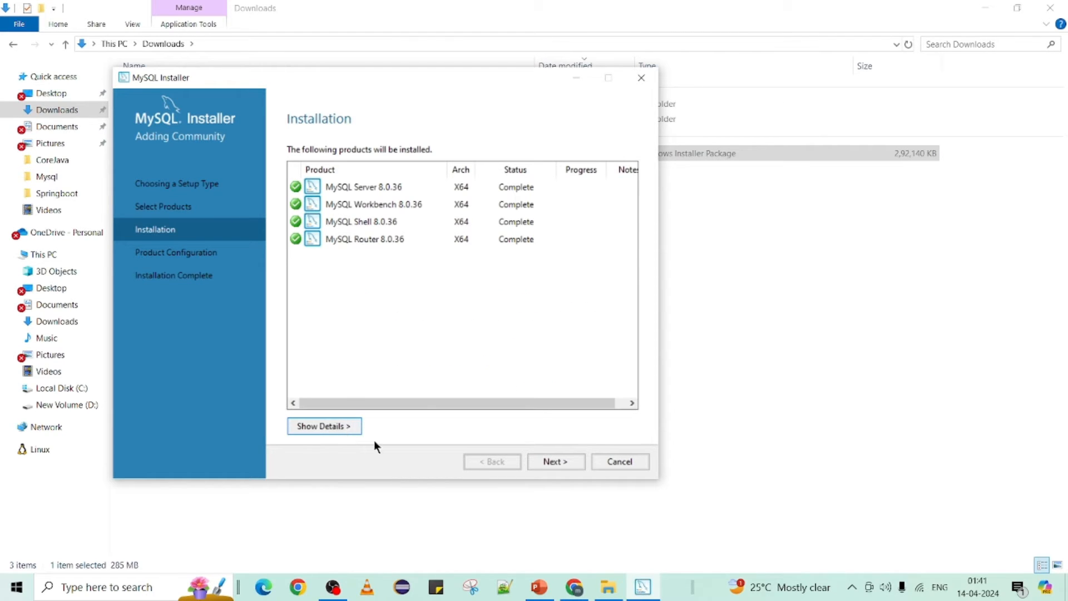
left_click(559, 463)
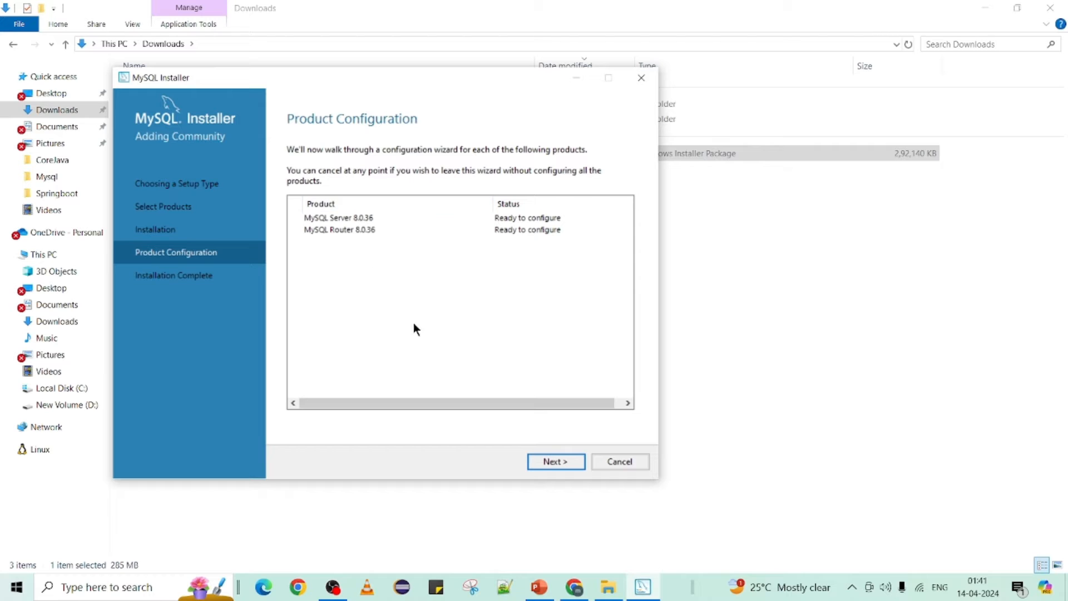
Step: Accept the Development Computer, port 3306 and strong password encryption defaults
left_click(552, 463)
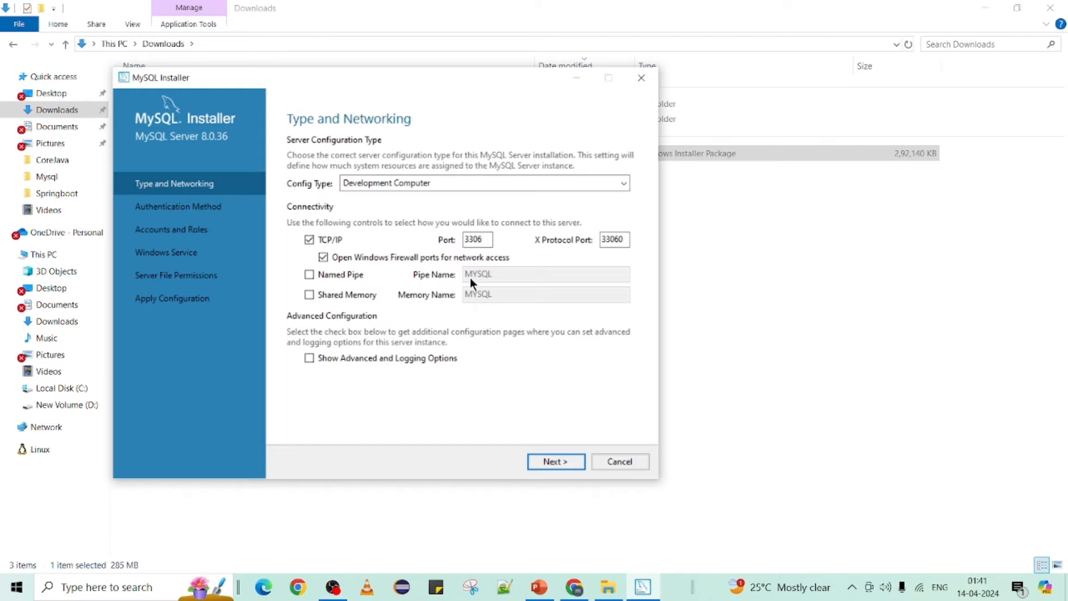
left_click(542, 460)
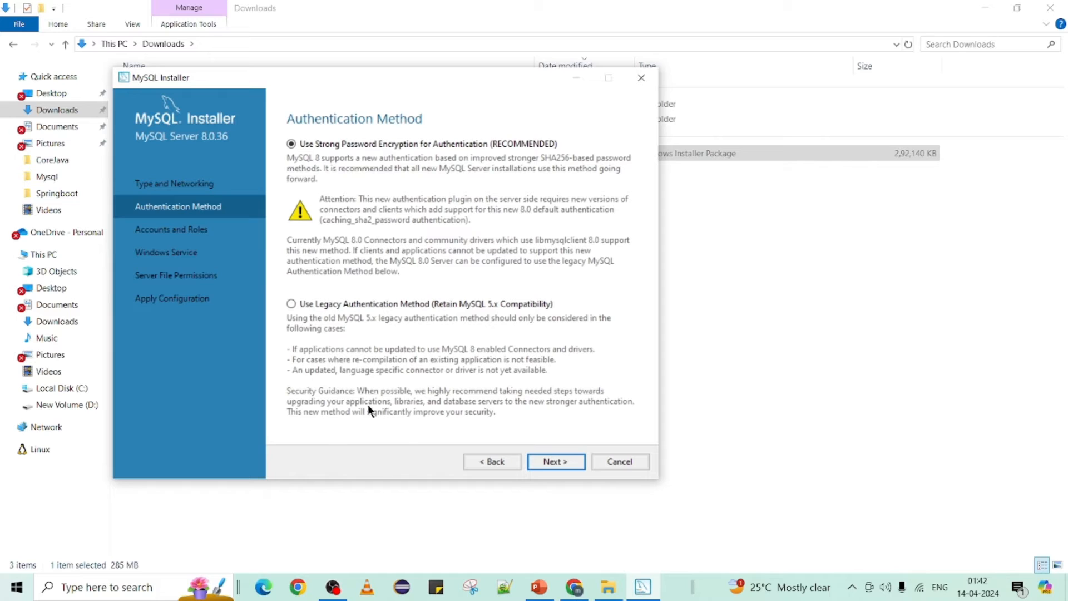
left_click(557, 462)
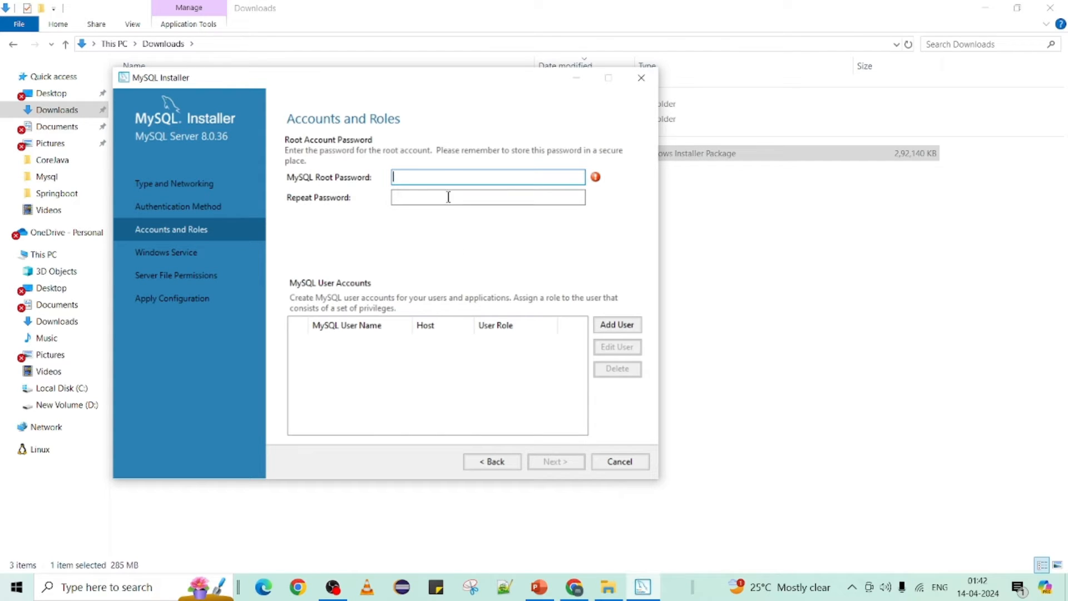
Step: Enter and confirm the root account password, keeping the MySQL80 Windows service defaults
type("root")
key("Tab")
type("root")
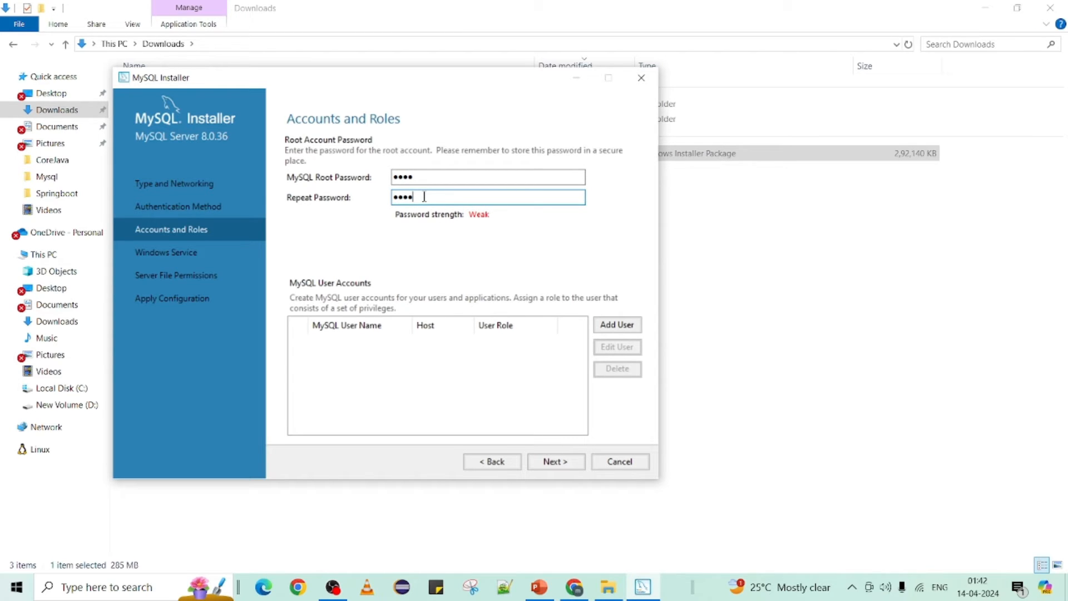
left_click(555, 462)
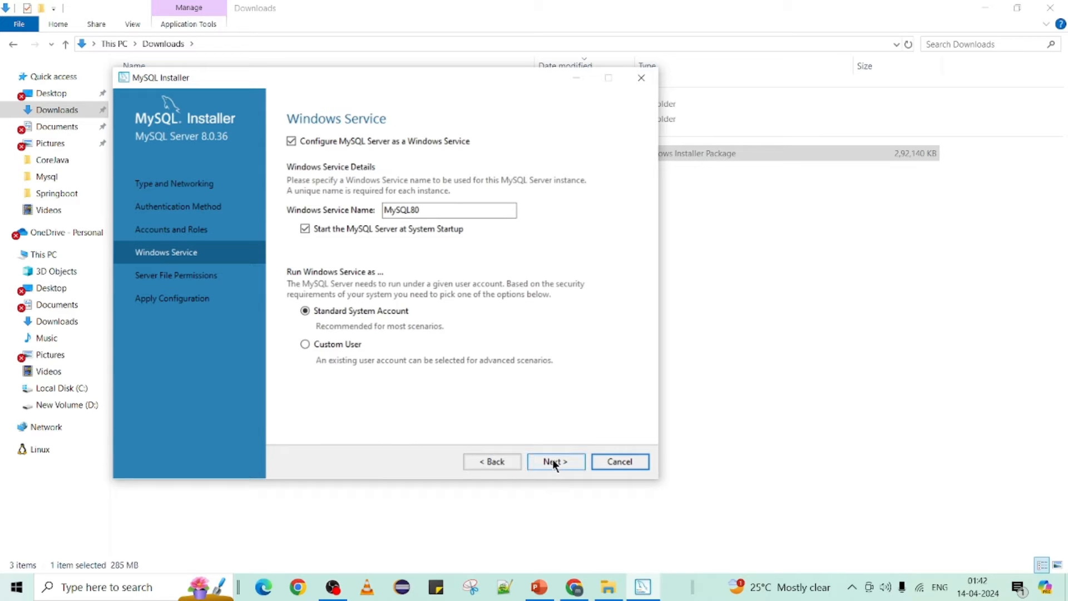
left_click(548, 464)
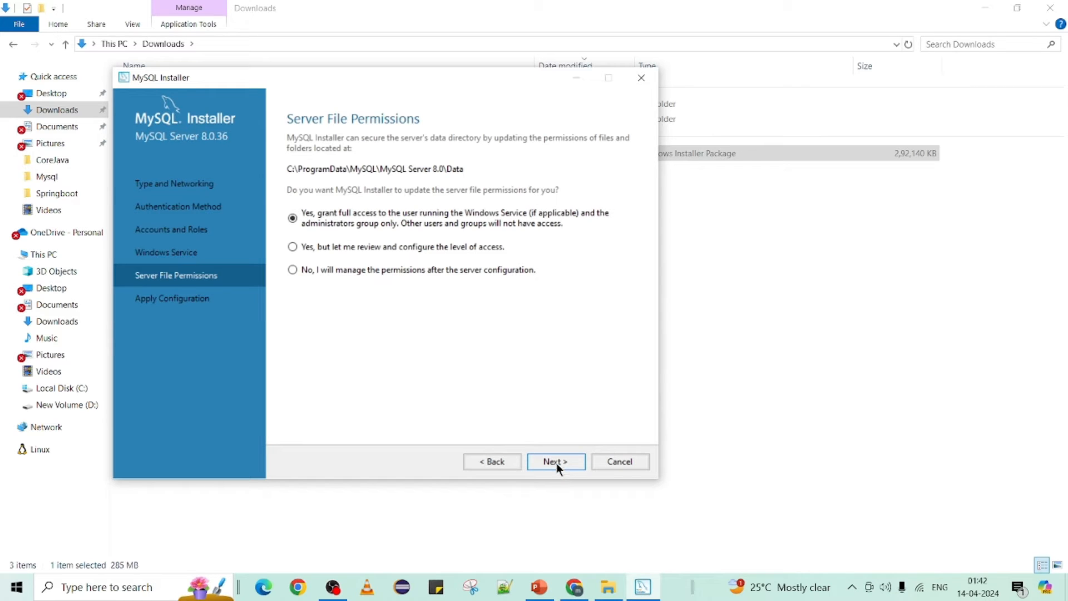
Step: Keep default file permissions and apply the MySQL Server 8.0.36 configuration
left_click(556, 463)
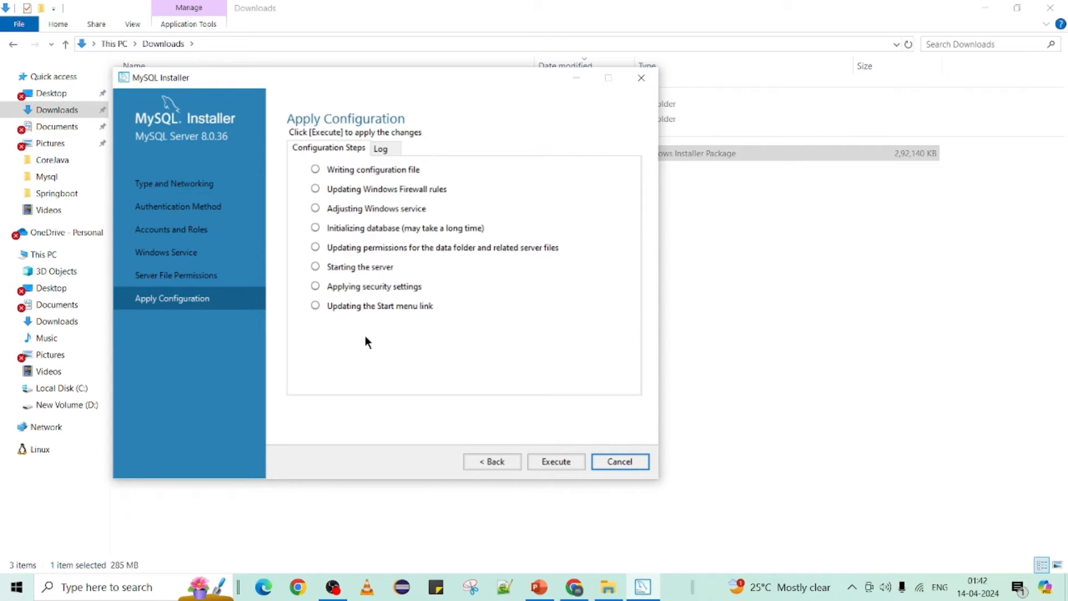
left_click(568, 463)
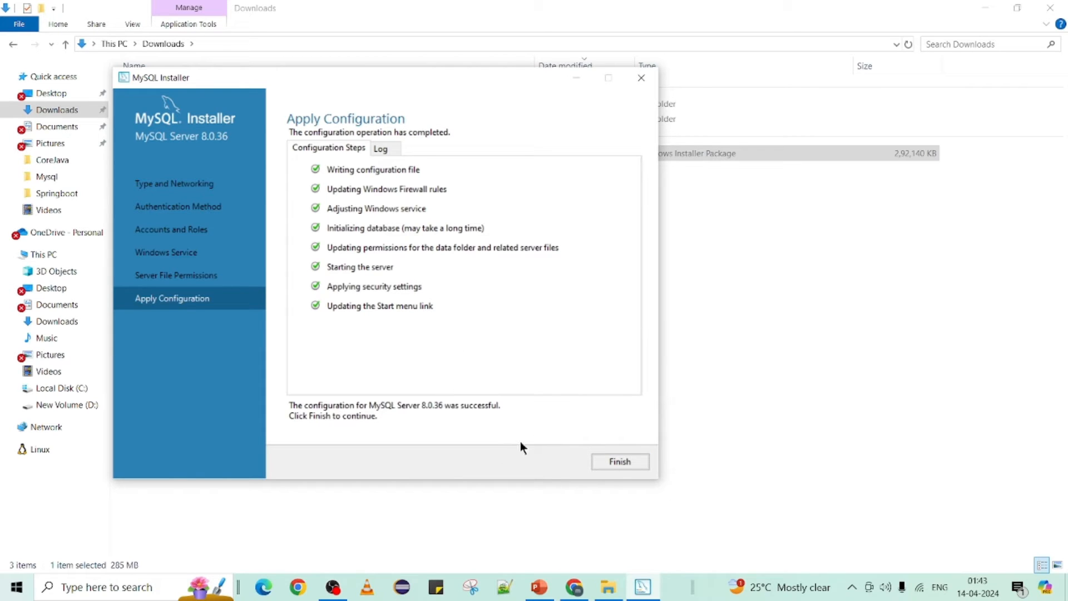
left_click(621, 463)
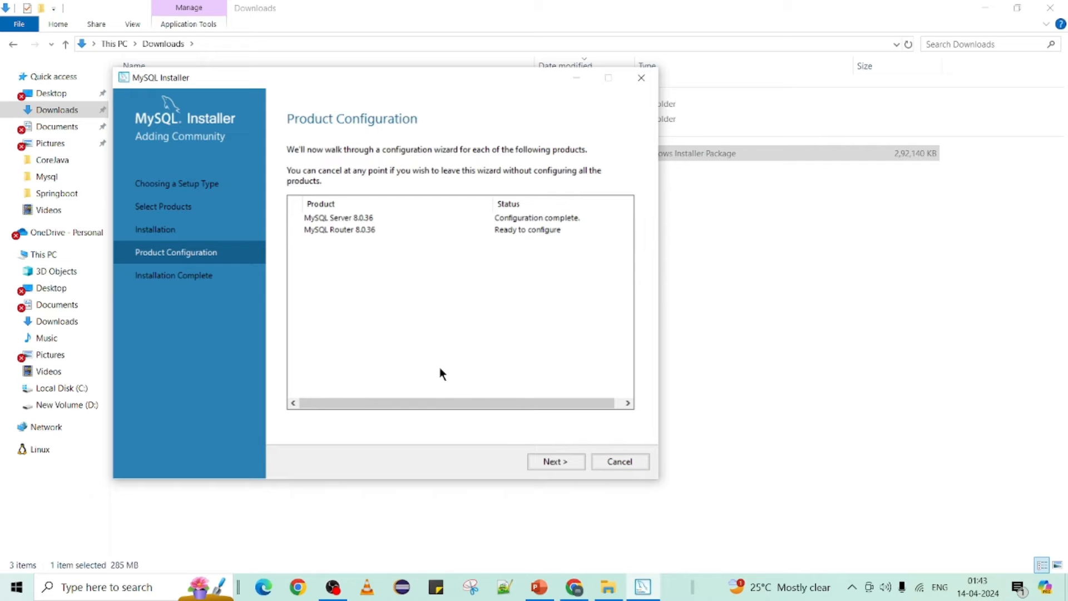
Step: Skip Router bootstrapping and close the installer, launching MySQL Shell and Workbench
left_click(553, 464)
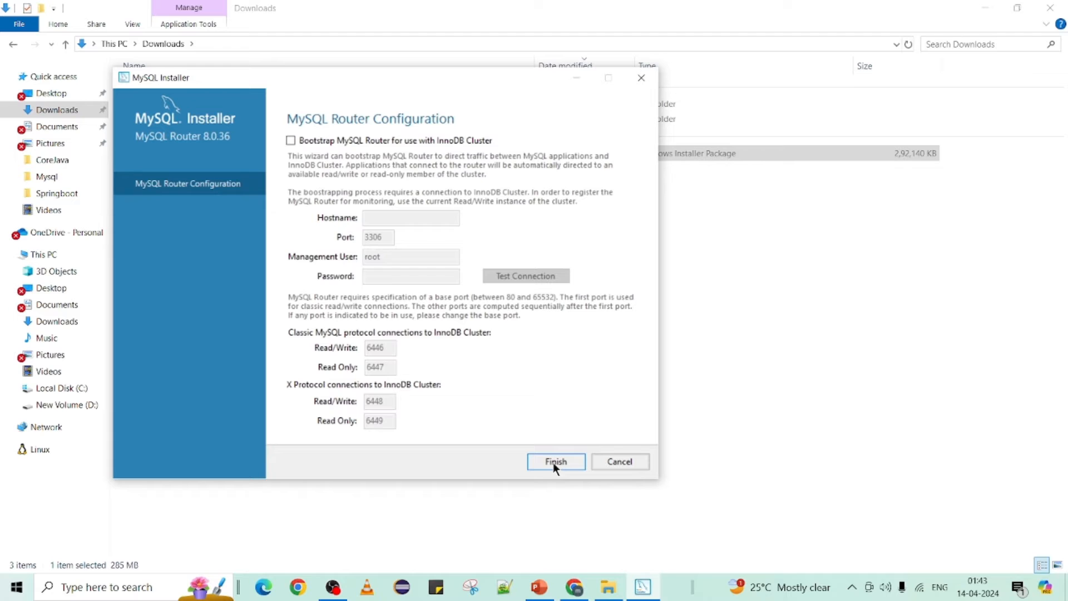
left_click(554, 463)
left_click(554, 463)
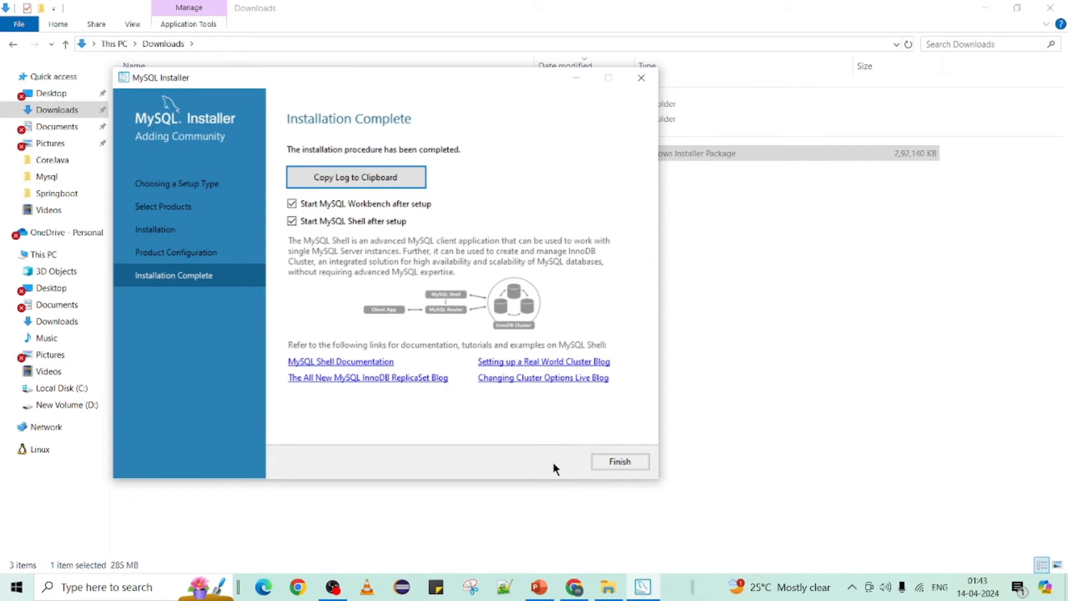
left_click(616, 461)
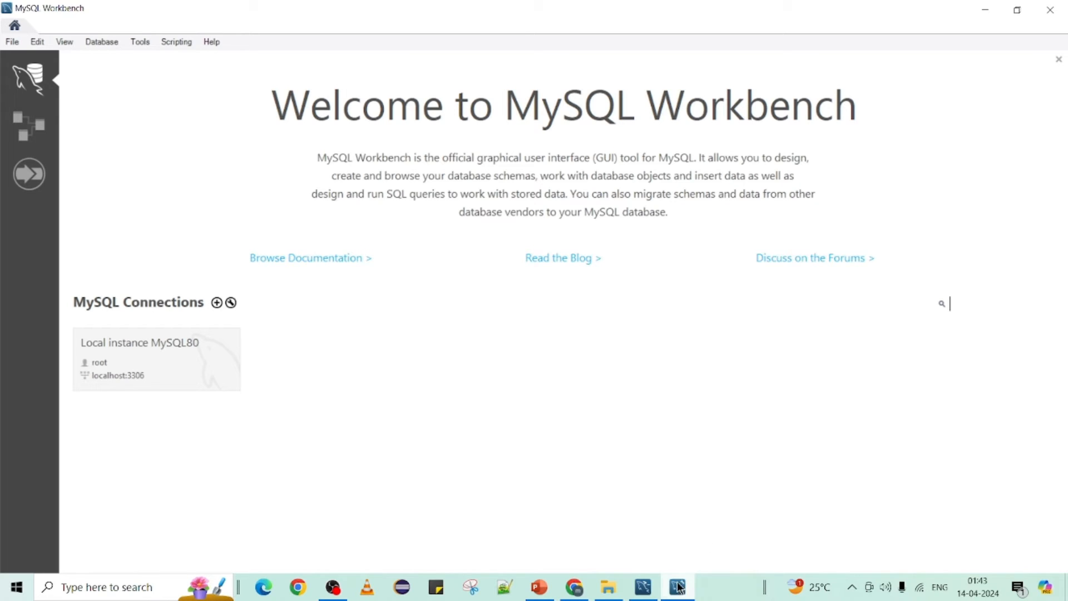
Step: Close the MySQL Shell console and bring up the Start menu
mouse_move(643, 588)
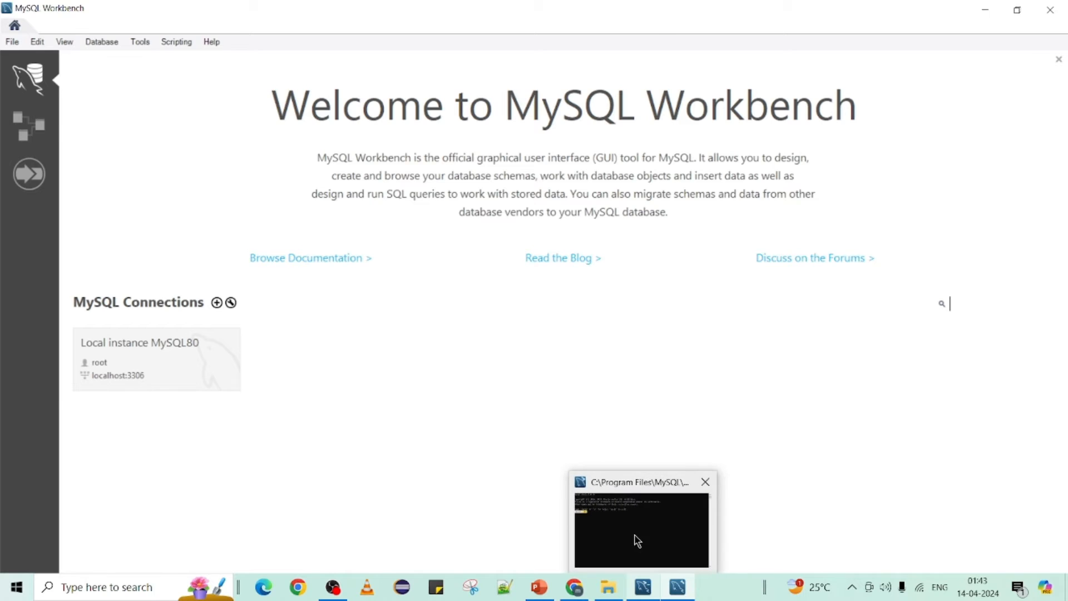
left_click(637, 541)
left_click(634, 43)
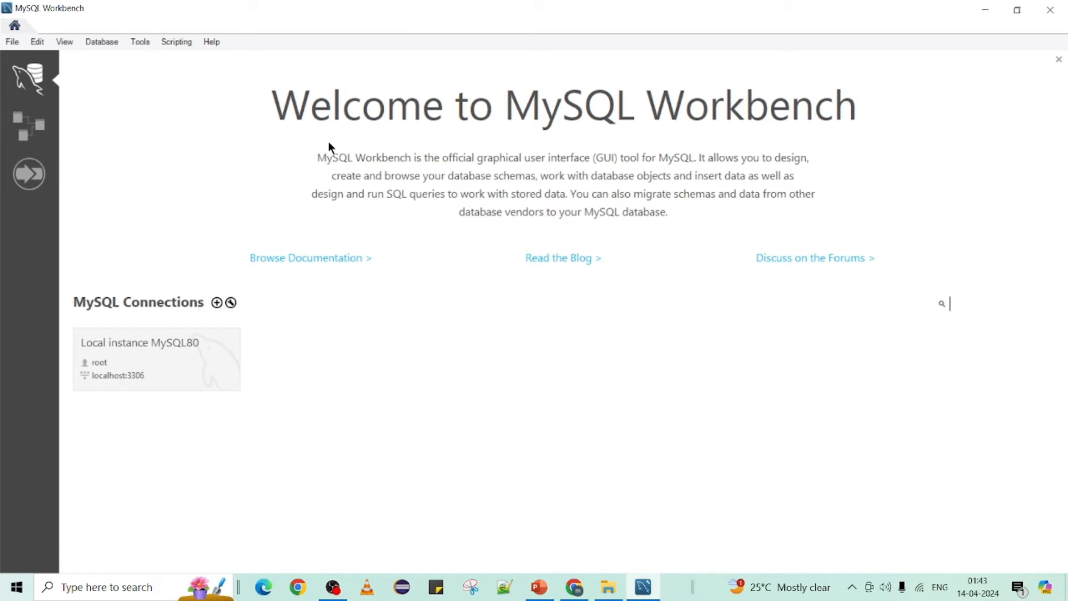
key("super")
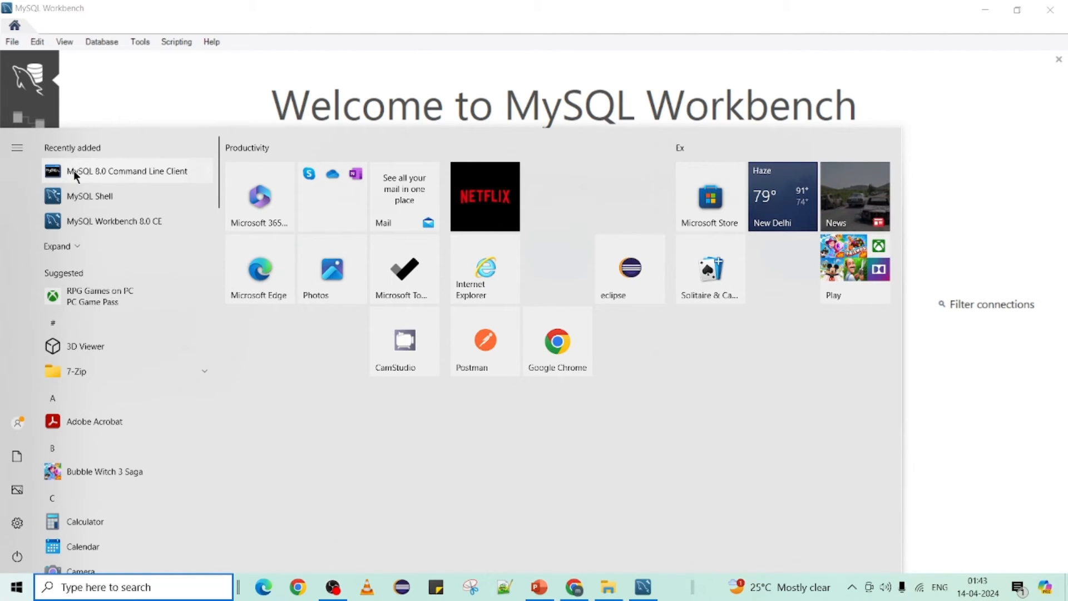
Step: Launch the MySQL 8.0 Command Line Client and log in with the root password
left_click(73, 170)
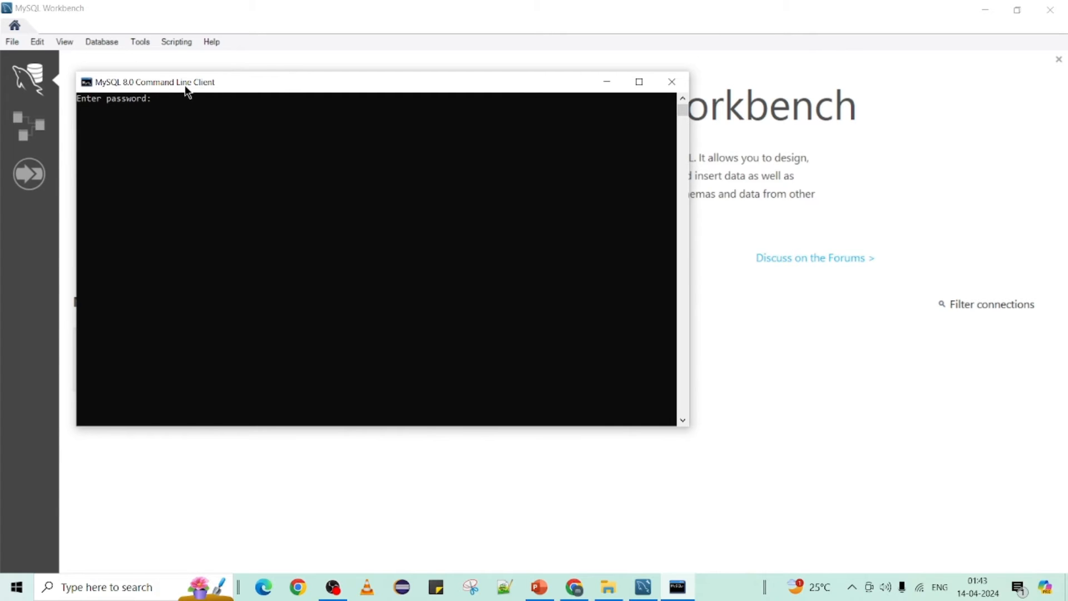
left_click_drag(183, 84, 470, 157)
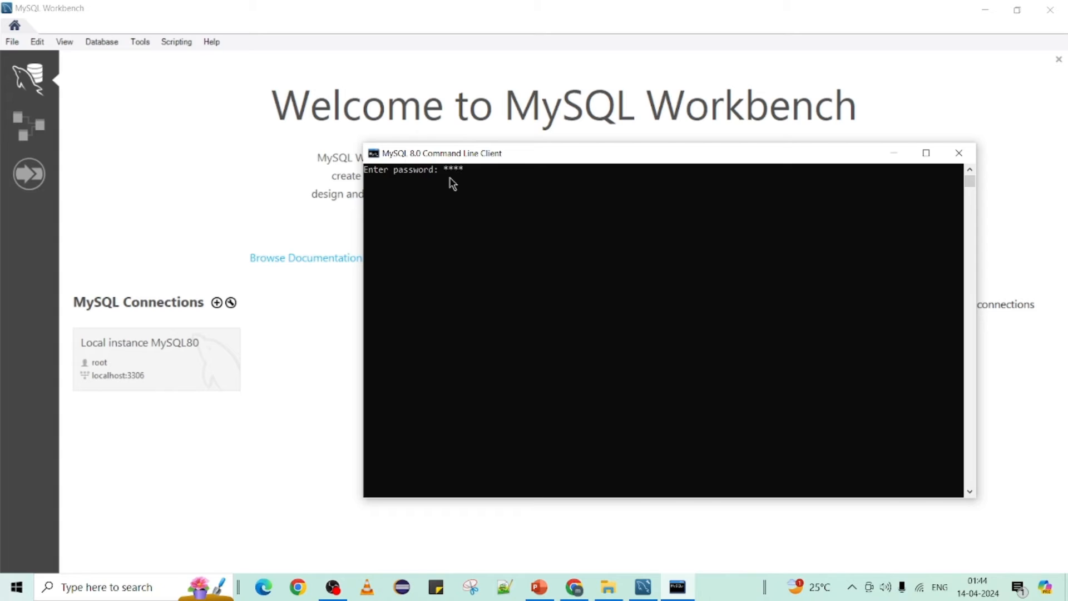
key("Return")
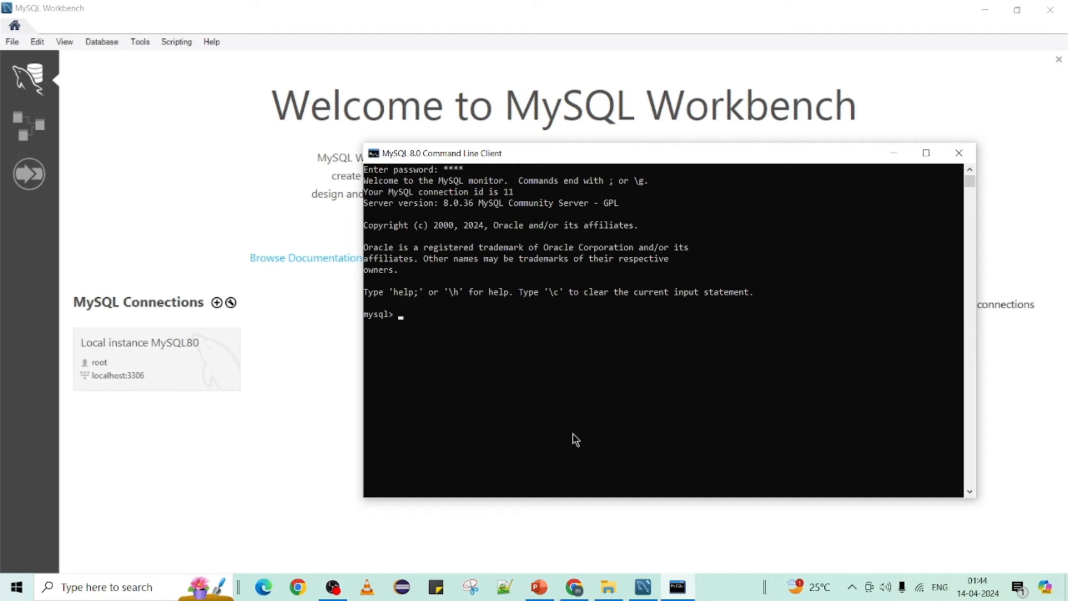
Step: Try checking the version with mysql -V;, which returns ERROR 1064
type("mysql -V     -> ;")
key("Return")
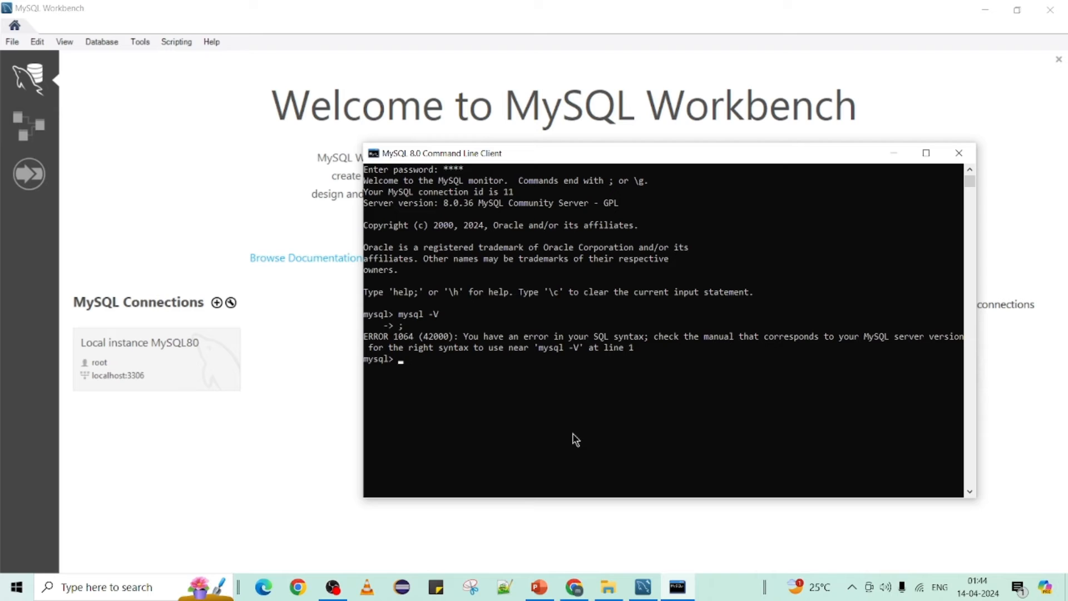
left_click(575, 587)
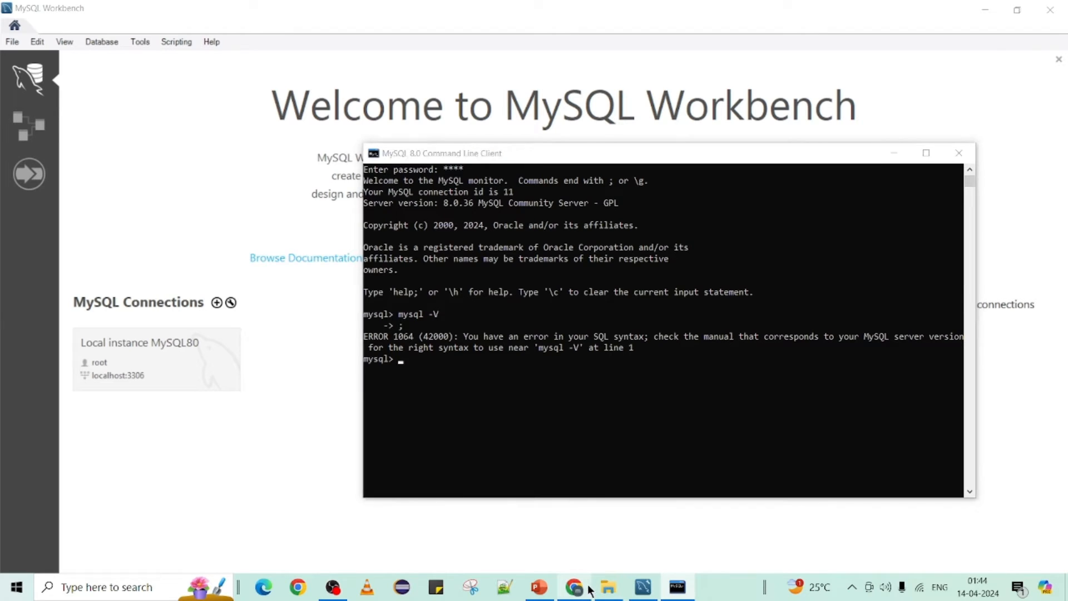
Step: In a new Chrome tab, search Google for 'mysql version command'
left_click(207, 14)
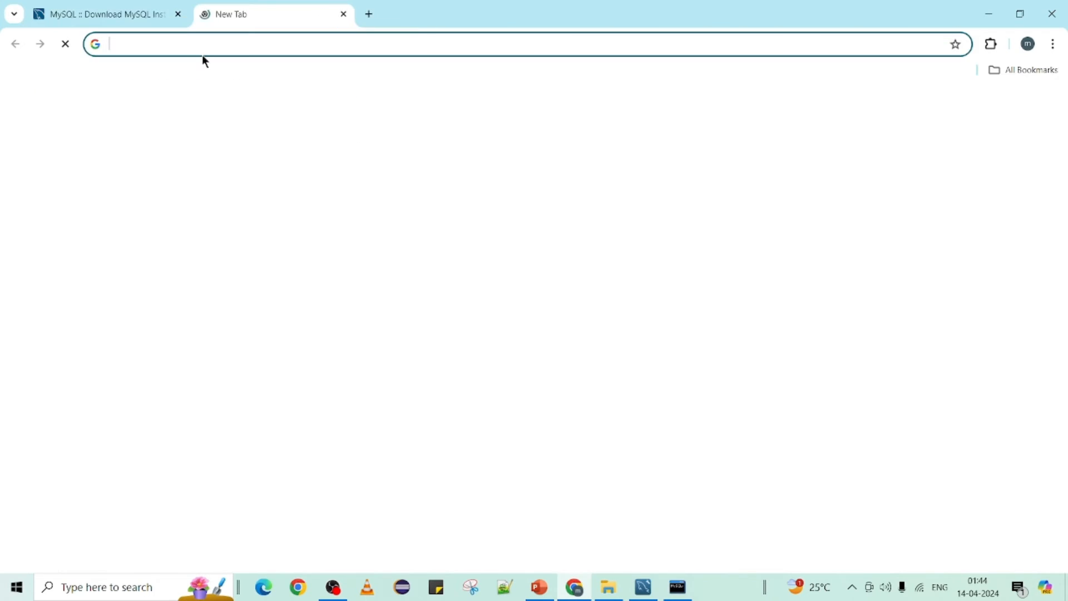
type("go")
key("Return")
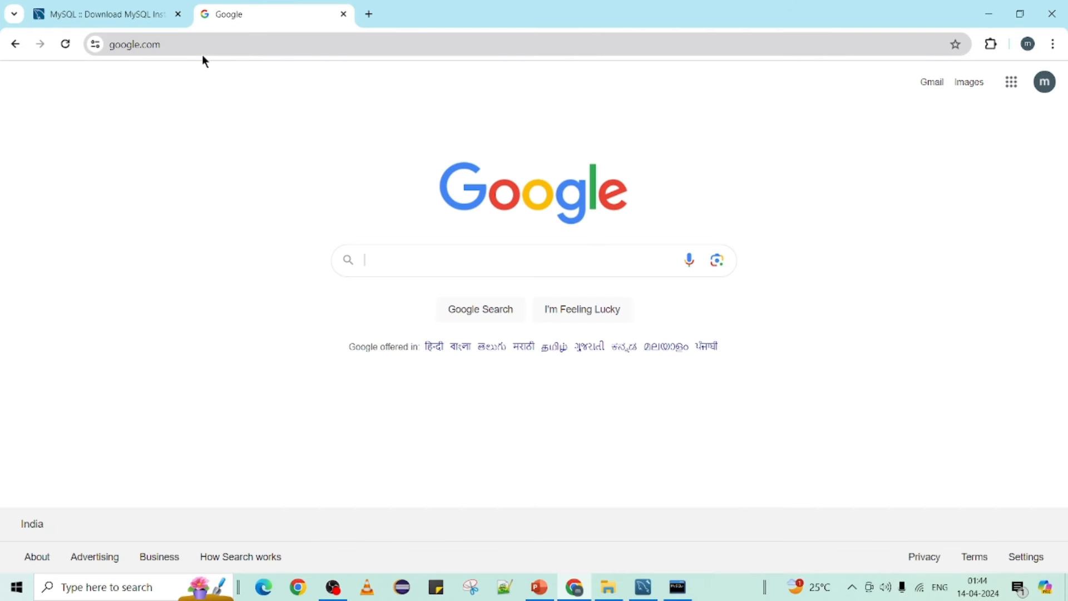
type("my sql ver")
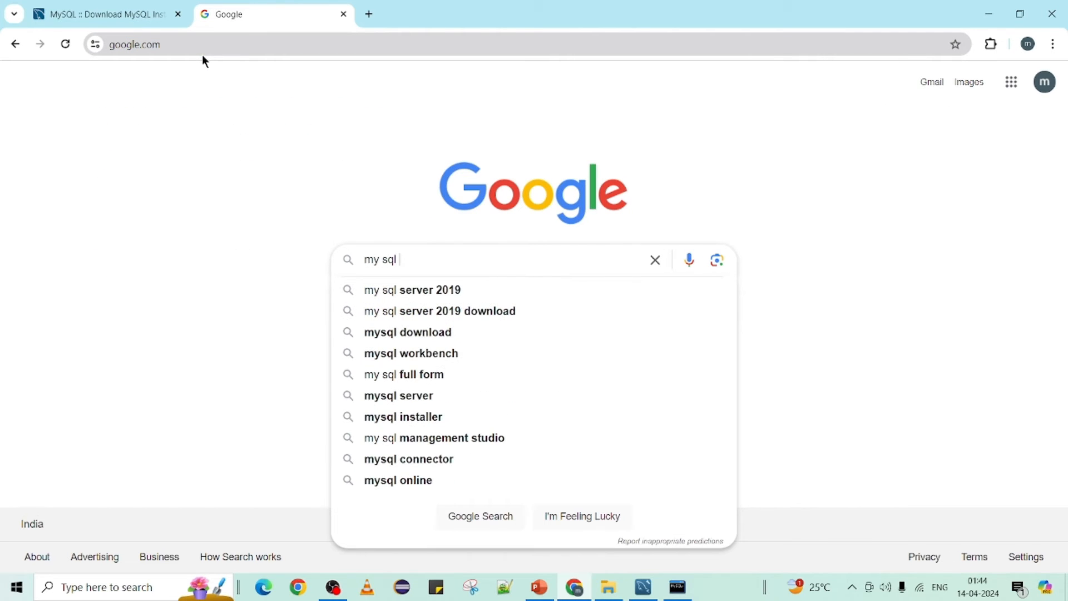
key("Down")
key("Down")
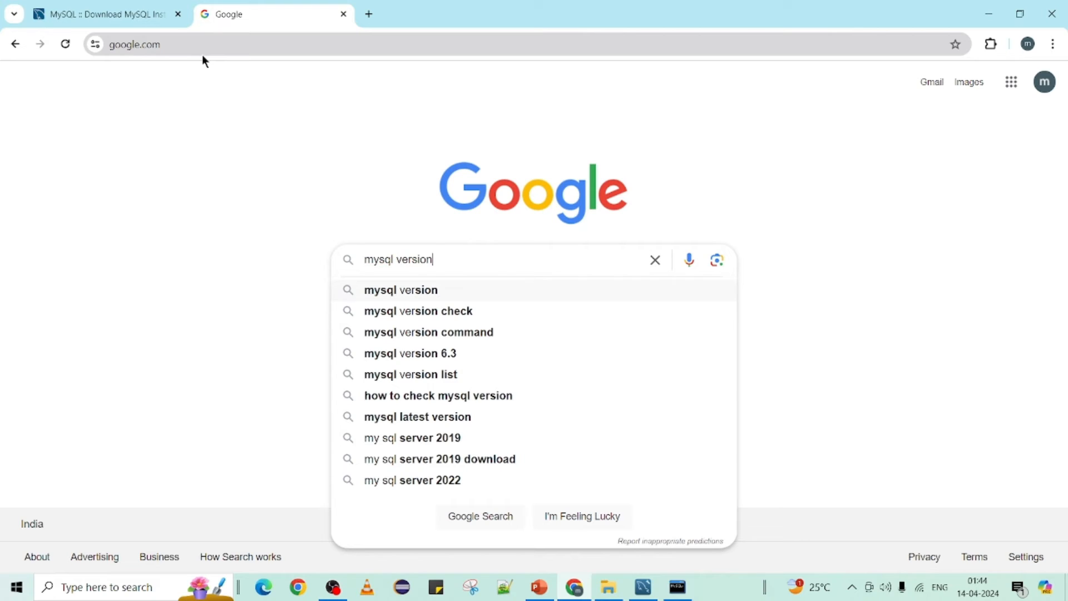
key("Down")
key("Return")
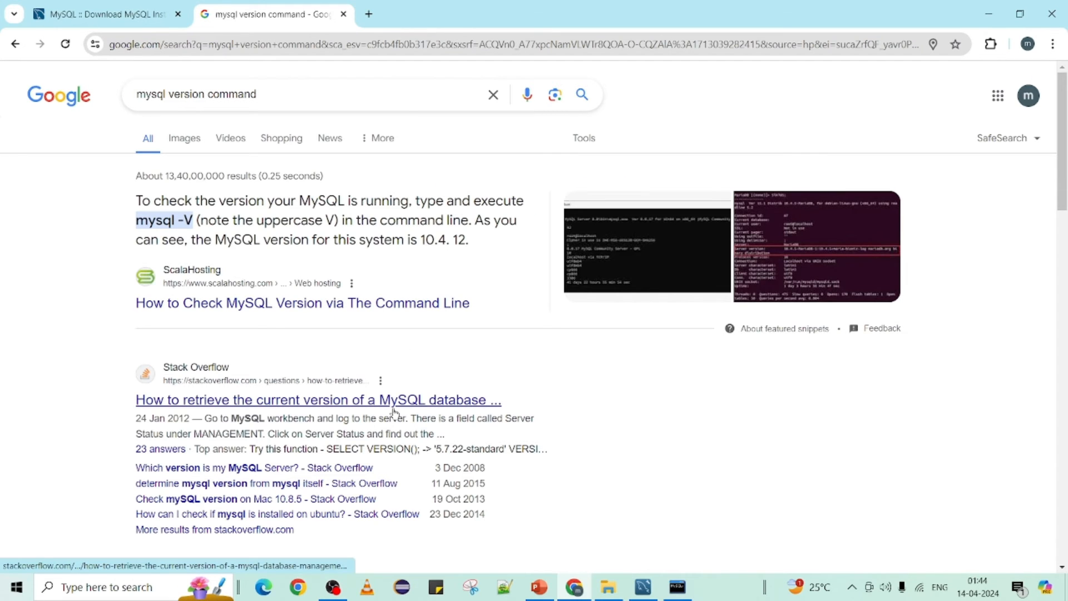
Step: Scroll the results and select SELECT VERSION() in the Liquid Web snippet
scroll(393, 410, "down", 4)
scroll(393, 409, "down", 5)
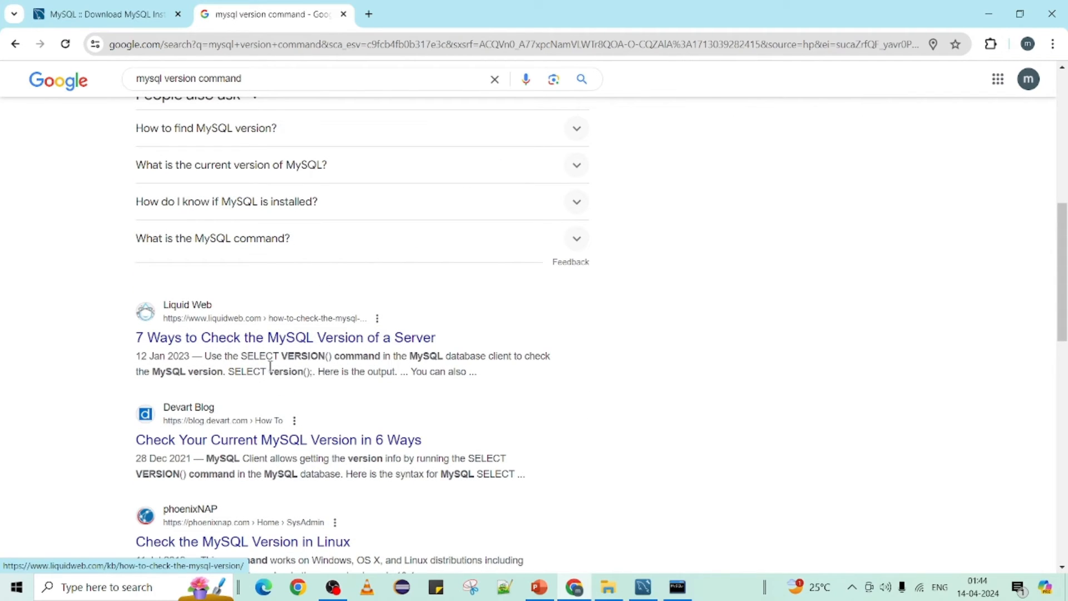
left_click_drag(244, 357, 334, 357)
key("ctrl+c")
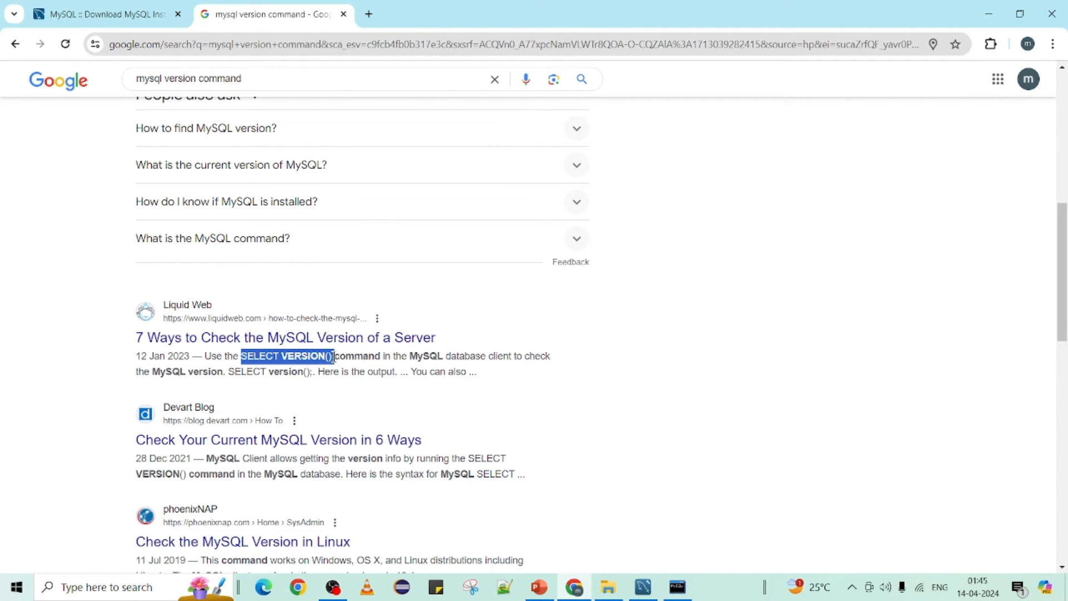
Step: Paste SELECT VERSION(); into the command line client and run it, returning 8.0.36
left_click(679, 589)
key("ctrl+v")
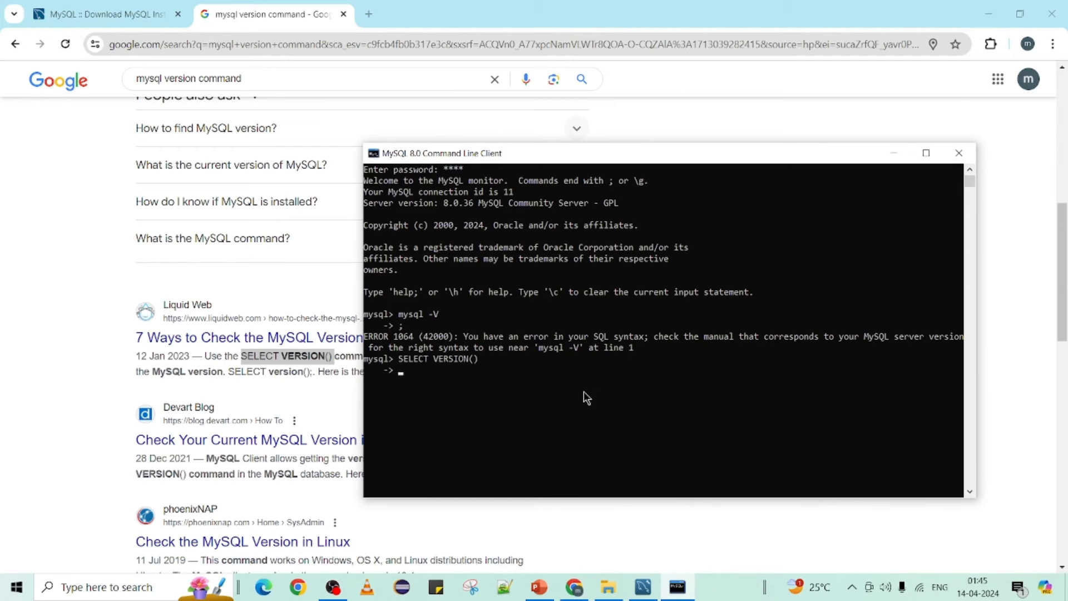
type(";")
key("Return")
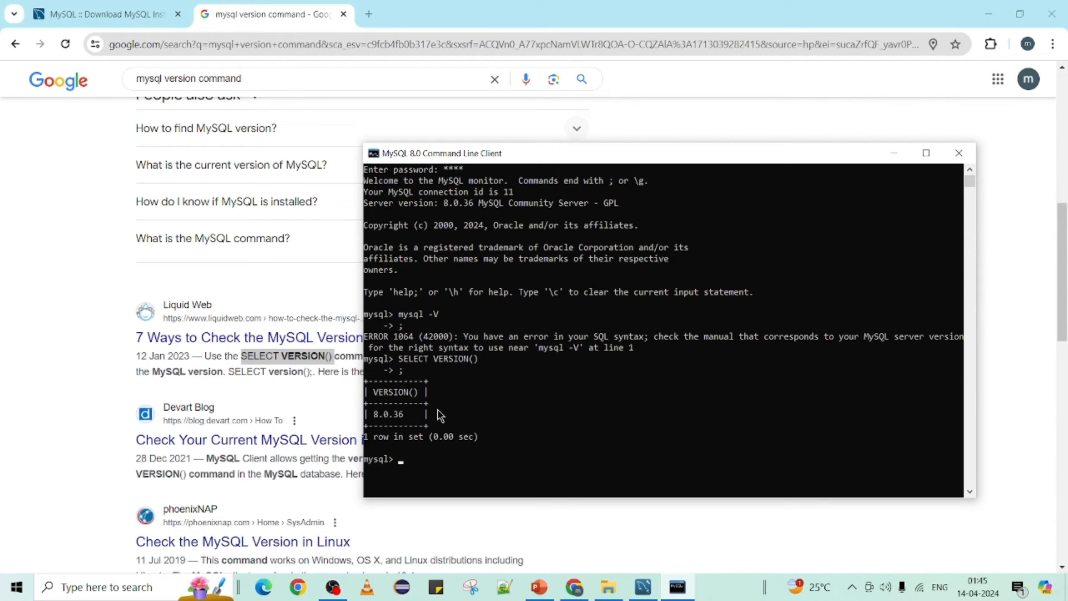
Step: Maximize the console and rerun the SELECT VERSION(); query
double_click(570, 156)
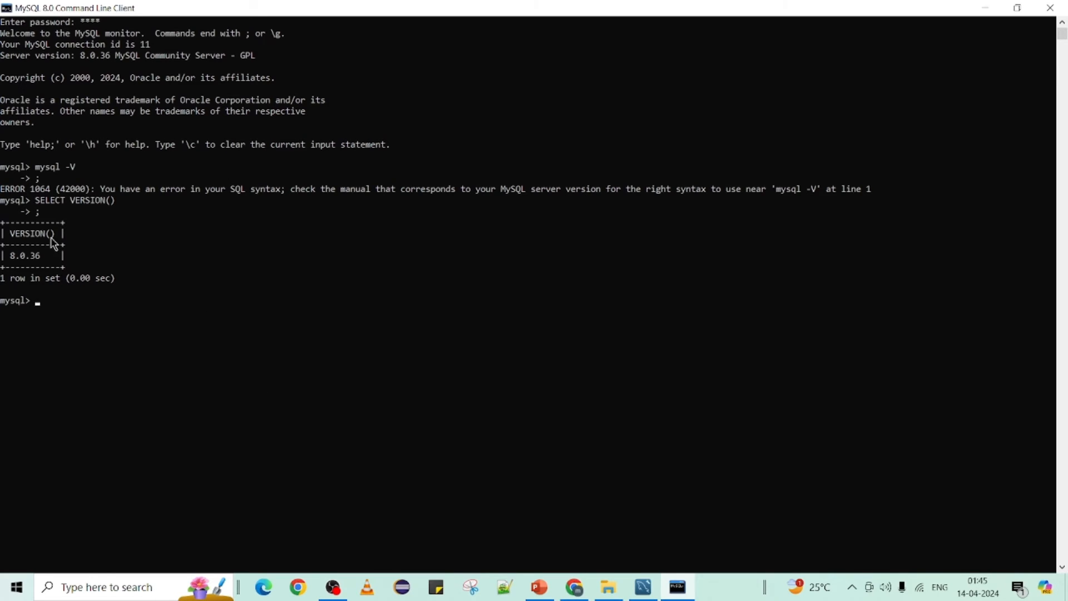
key("Up")
key("Up")
type(";")
key("Return")
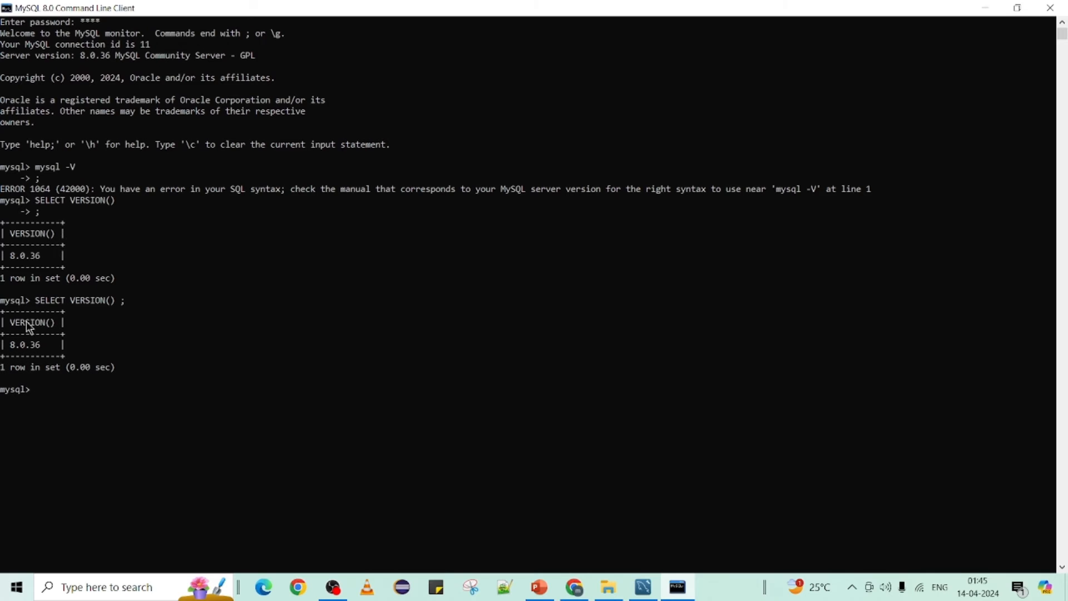
Step: Highlight the 8.0.36 version result, then clear the selection
left_click(13, 346)
left_click_drag(14, 347, 40, 350)
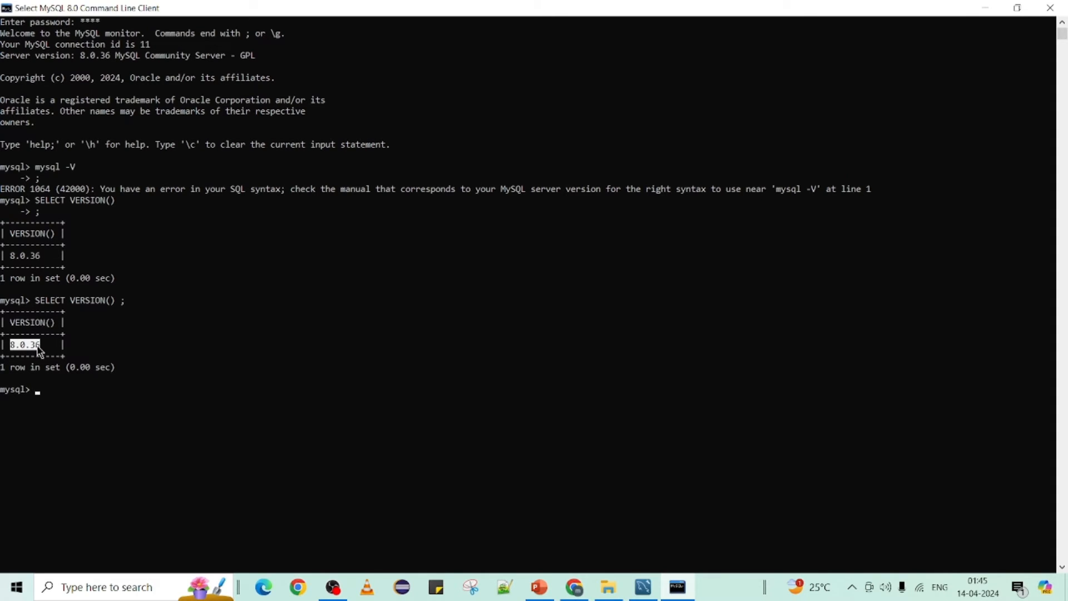
left_click(98, 390)
key("Escape")
Step: Run show databases; and highlight information_schema, mysql, performance_schema and sys in the result
type("show")
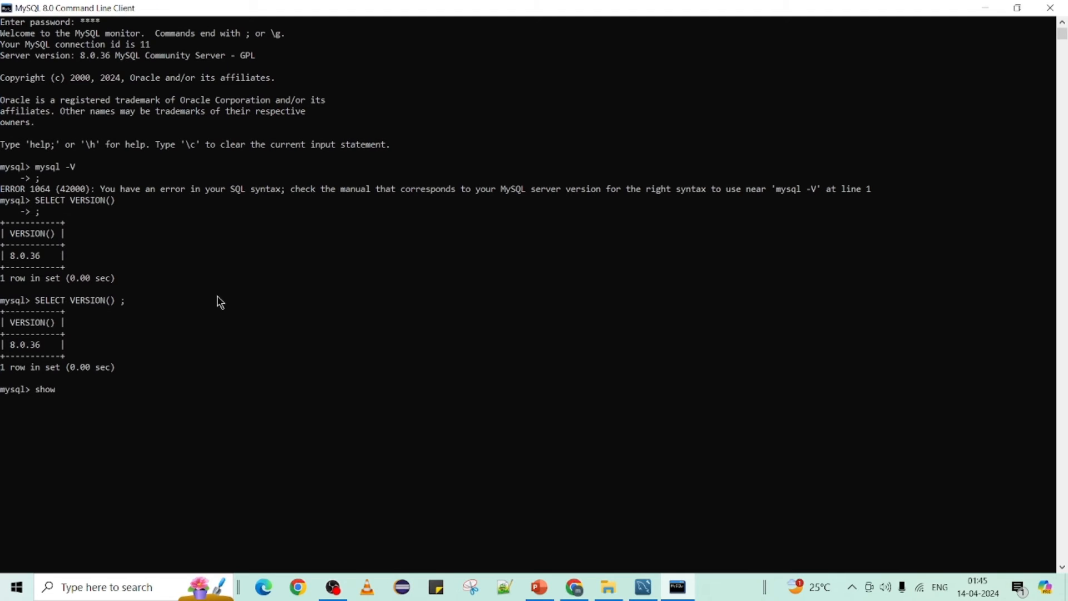
type(" databases;")
key("Return")
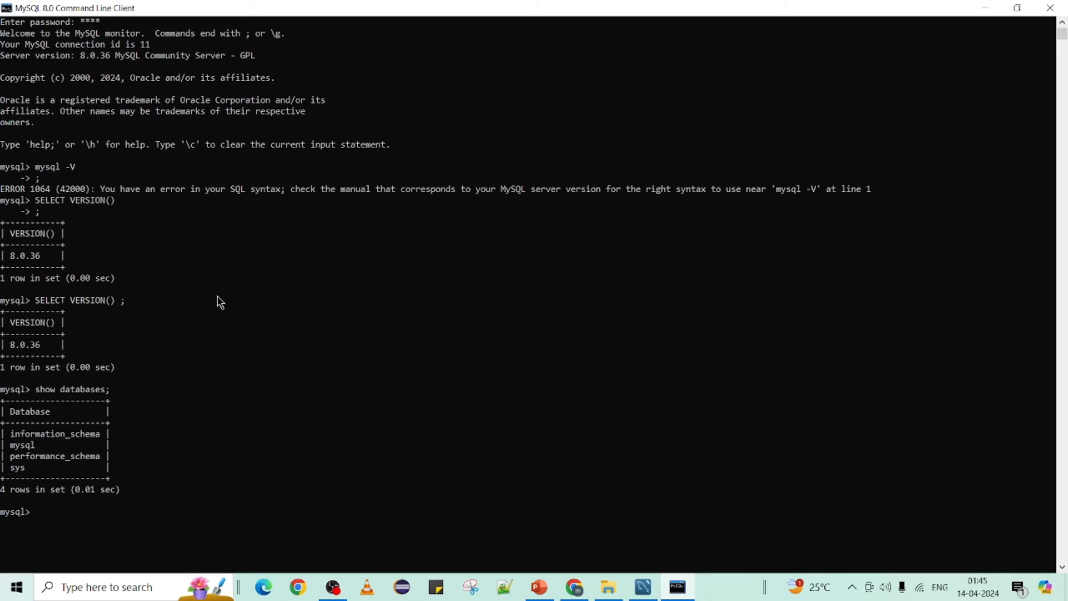
left_click_drag(12, 433, 28, 472)
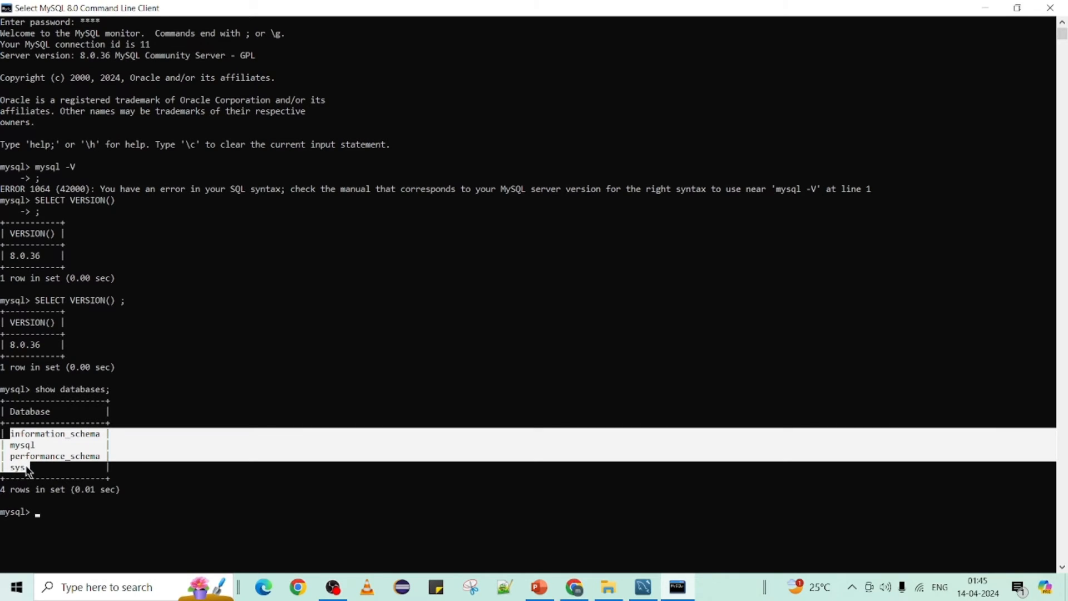
left_click(57, 434)
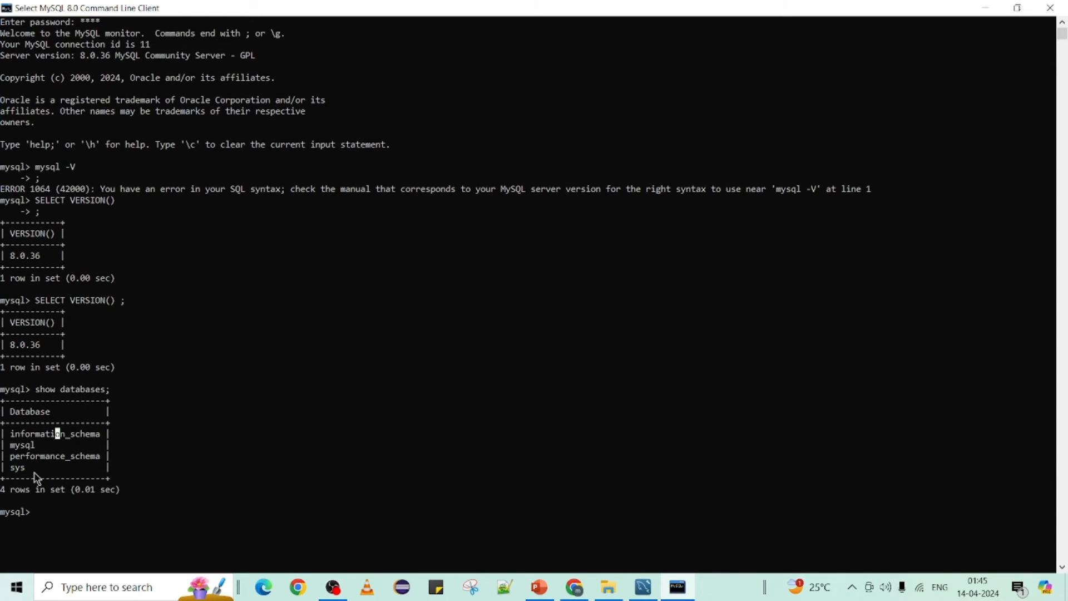
left_click_drag(12, 437, 27, 470)
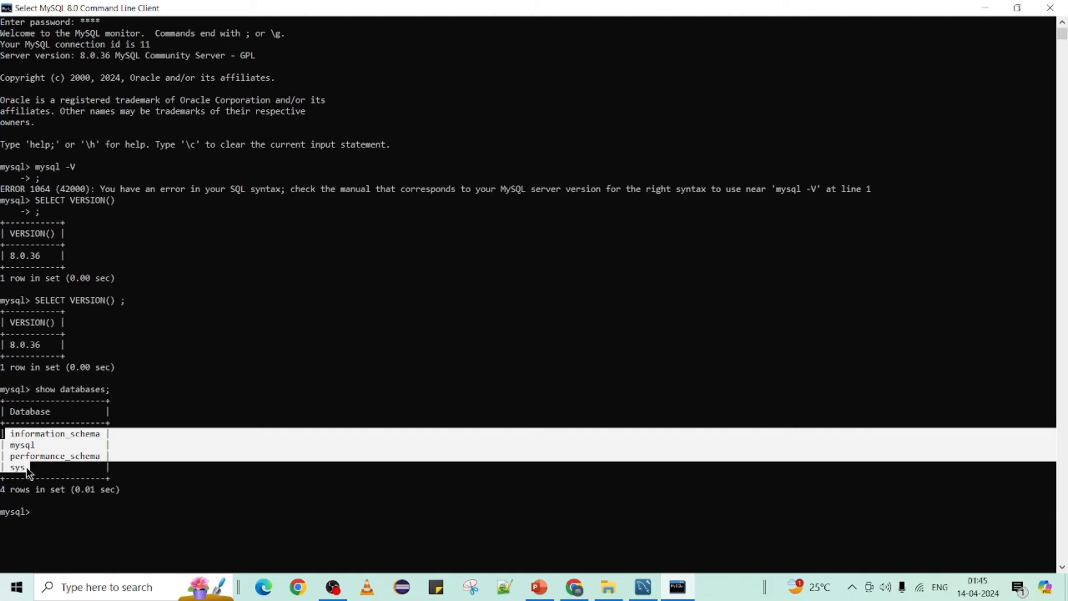
left_click(22, 469)
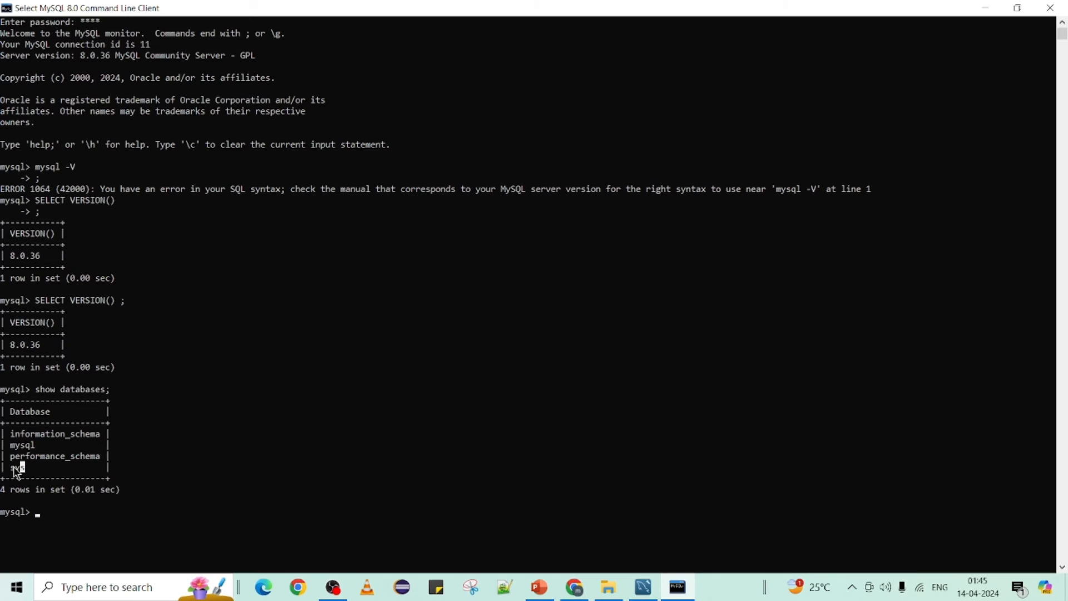
double_click(22, 469)
left_click_drag(12, 446, 32, 446)
left_click(133, 464)
left_click(17, 445)
left_click_drag(8, 438, 29, 469)
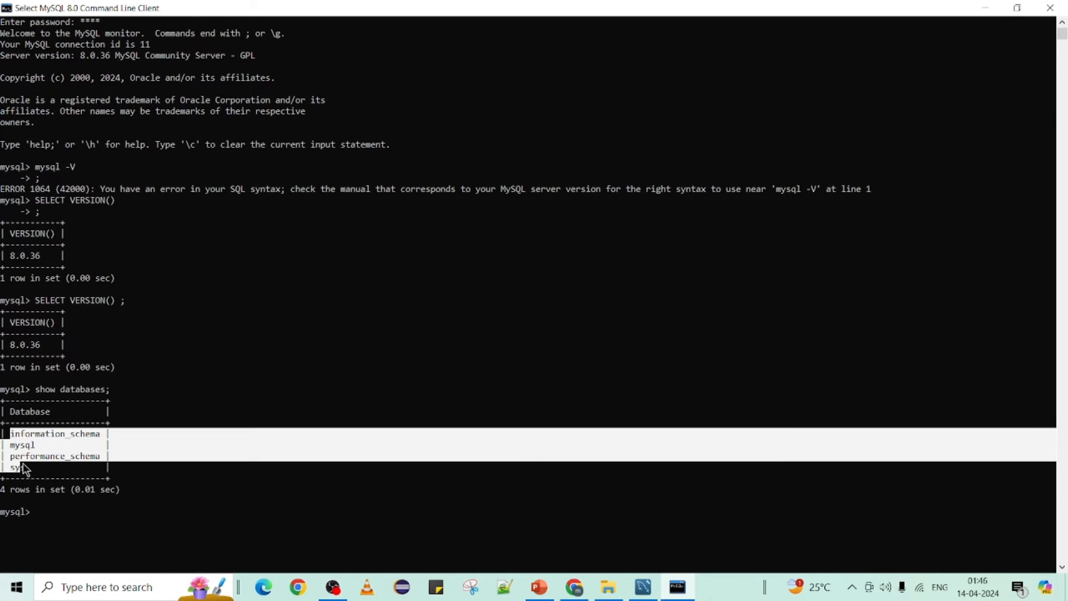
left_click(87, 478)
Step: Switch to the mysql database with use mysql;
type("use ")
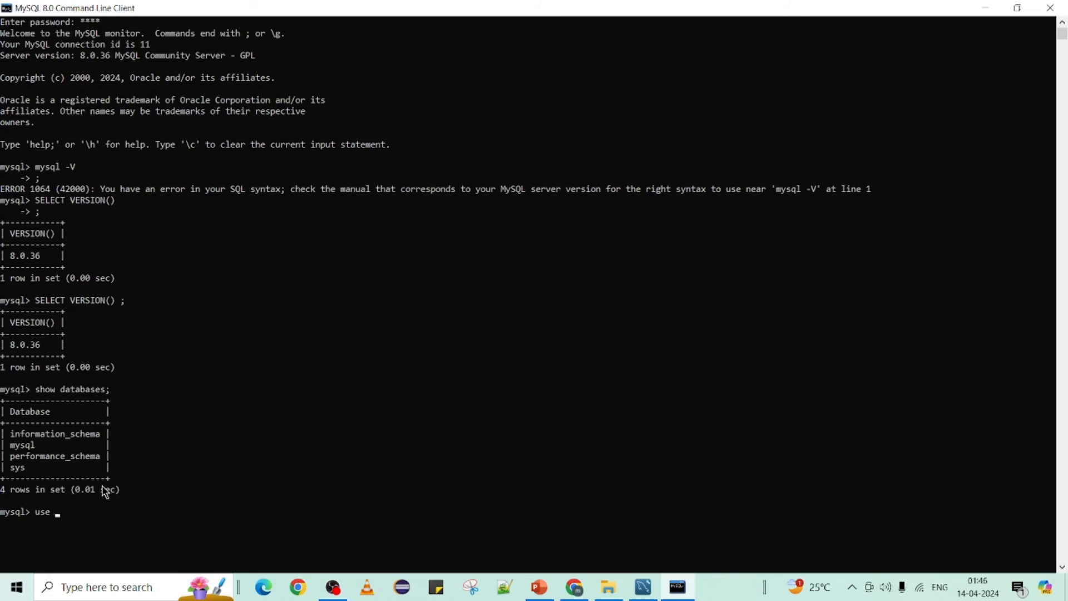
type("mysql;")
key("Return")
left_click_drag(57, 513, 88, 519)
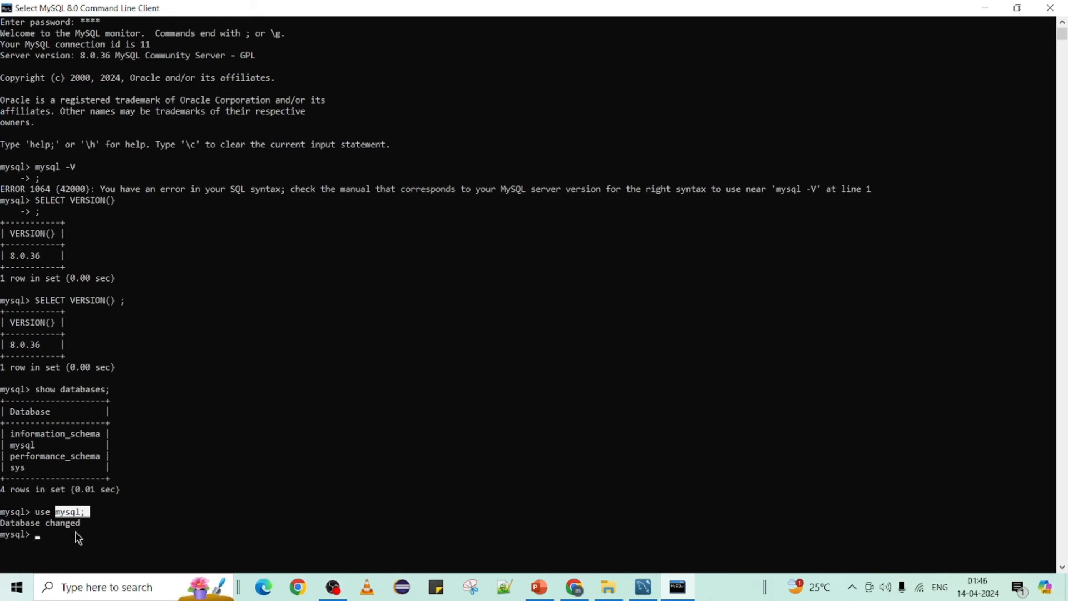
Step: Enter show tables to list the mysql database's 38 tables
type("show dat")
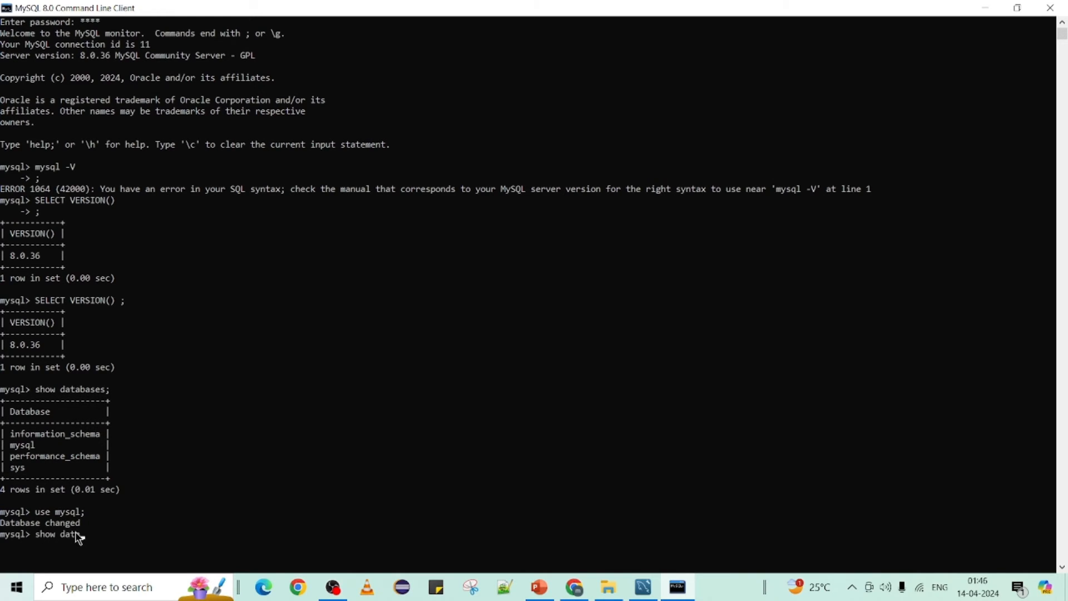
type("abases")
key("BackSpace")
key("BackSpace")
key("BackSpace")
key("BackSpace")
key("BackSpace")
key("BackSpace")
key("BackSpace")
key("BackSpace")
key("BackSpace")
type("tables")
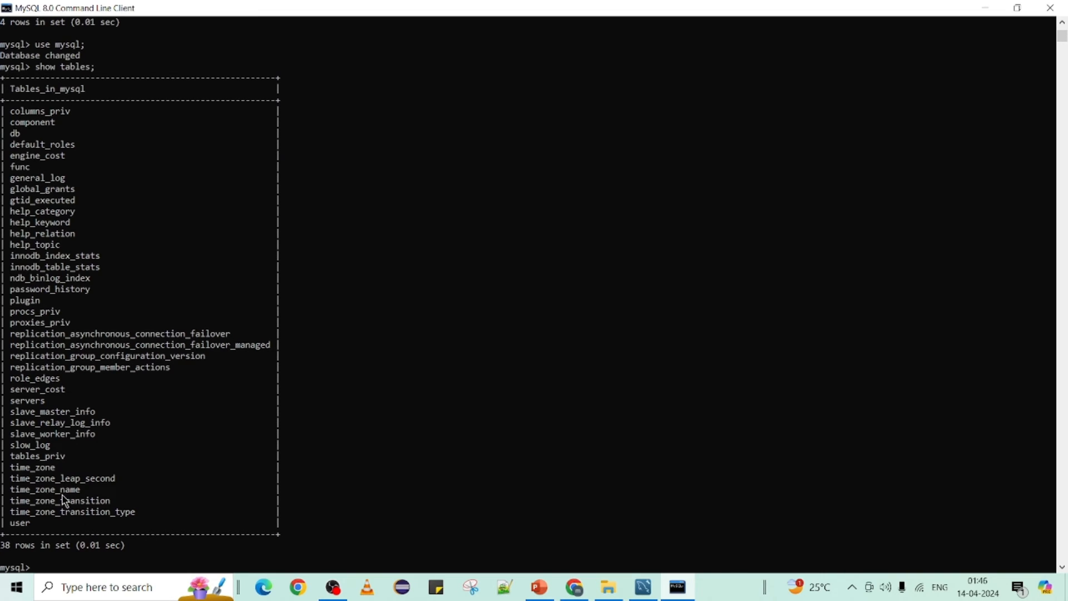
Step: Run select * from user; and scroll back through the four localhost accounts' privilege columns
type("select * from")
left_click(22, 524)
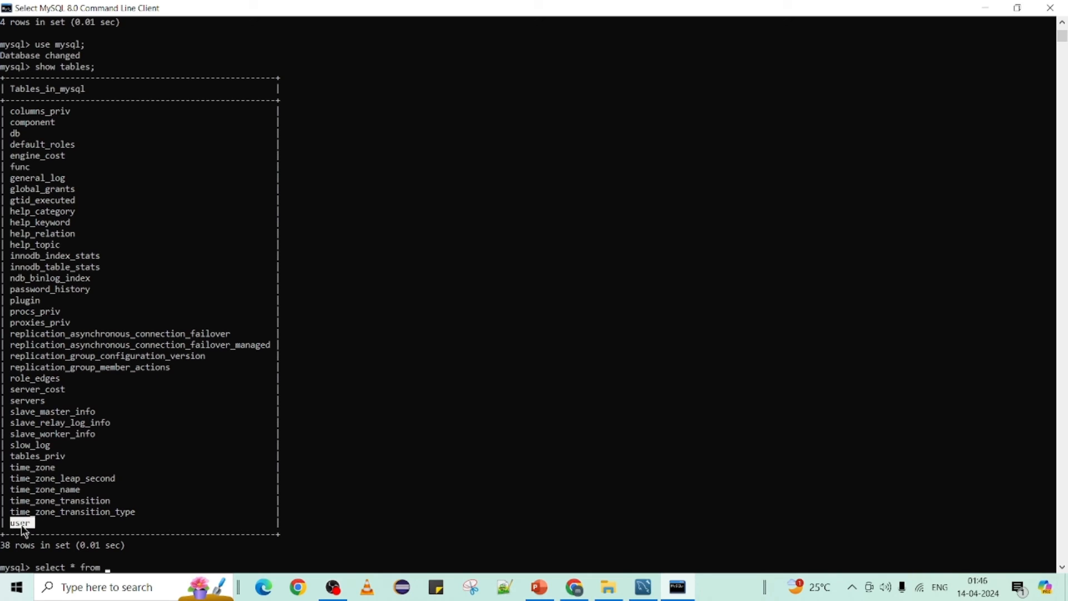
right_click(22, 527)
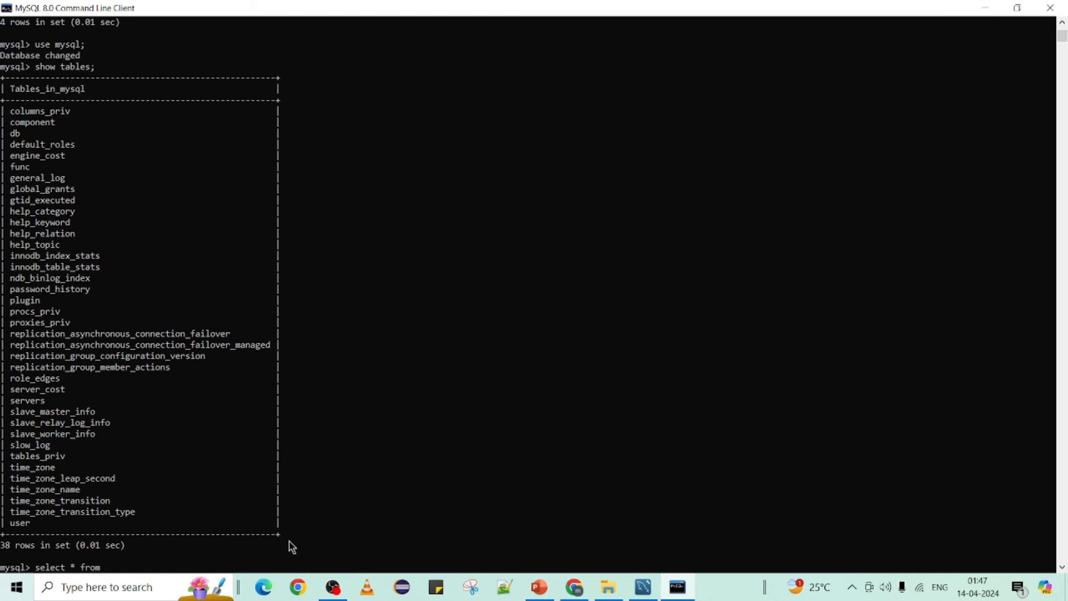
type("user;")
key("Return")
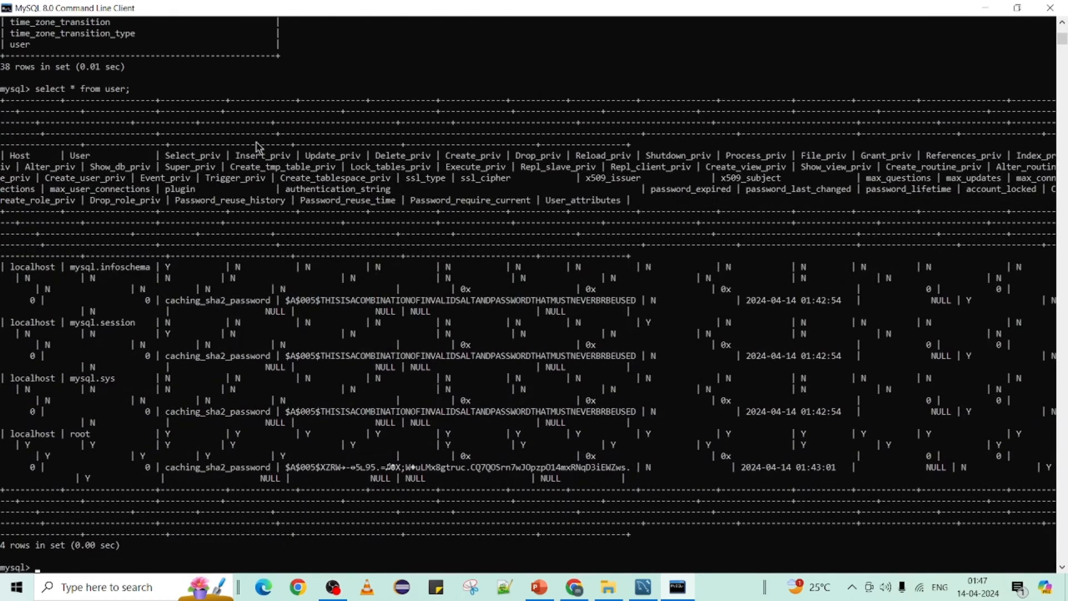
left_click(97, 100)
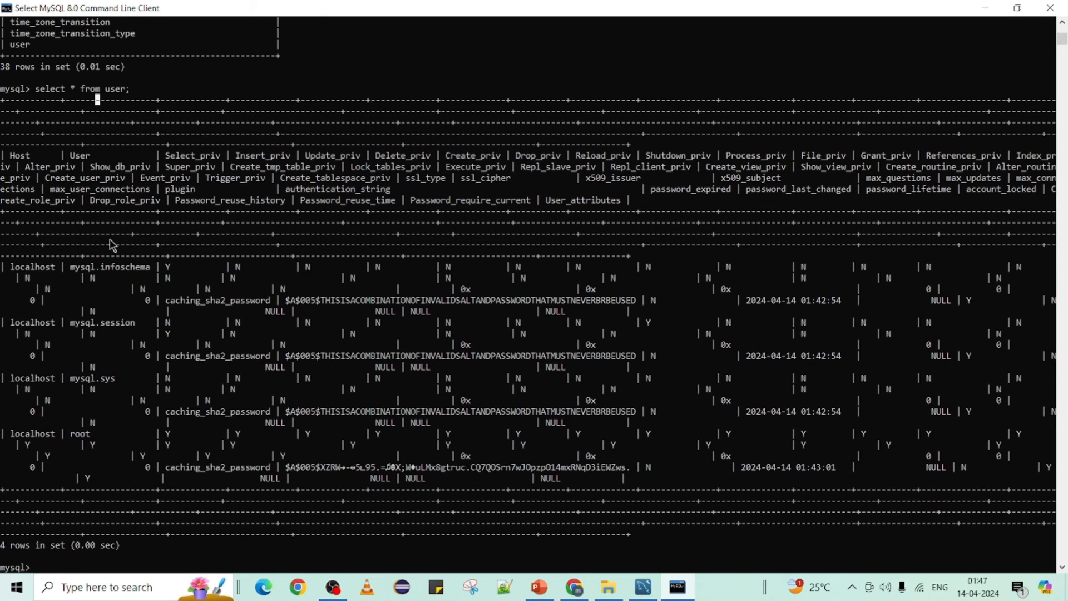
scroll(114, 244, "up", 2)
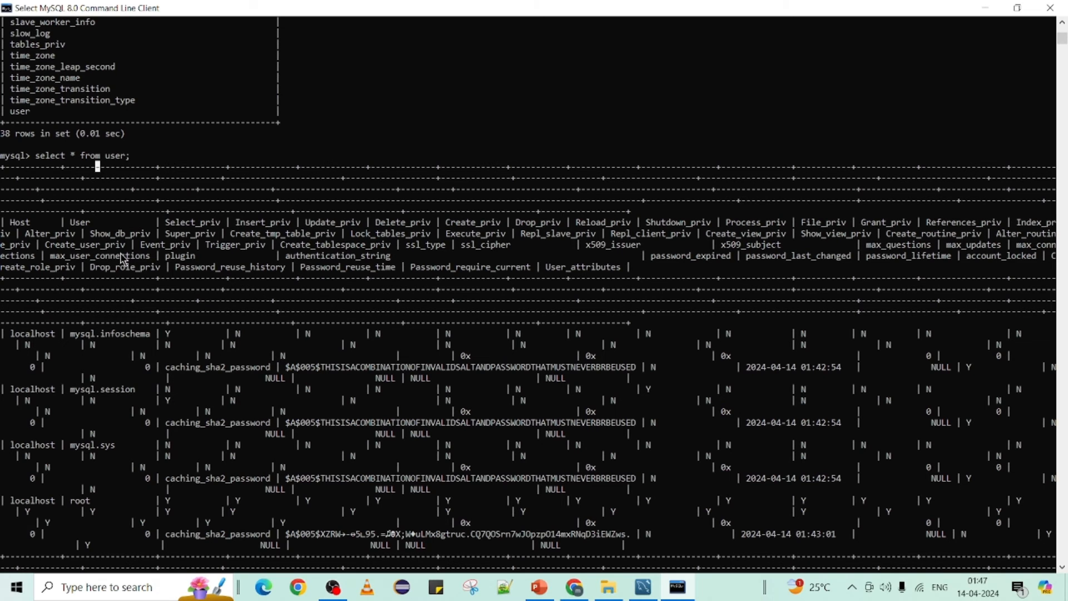
scroll(121, 259, "up", 20)
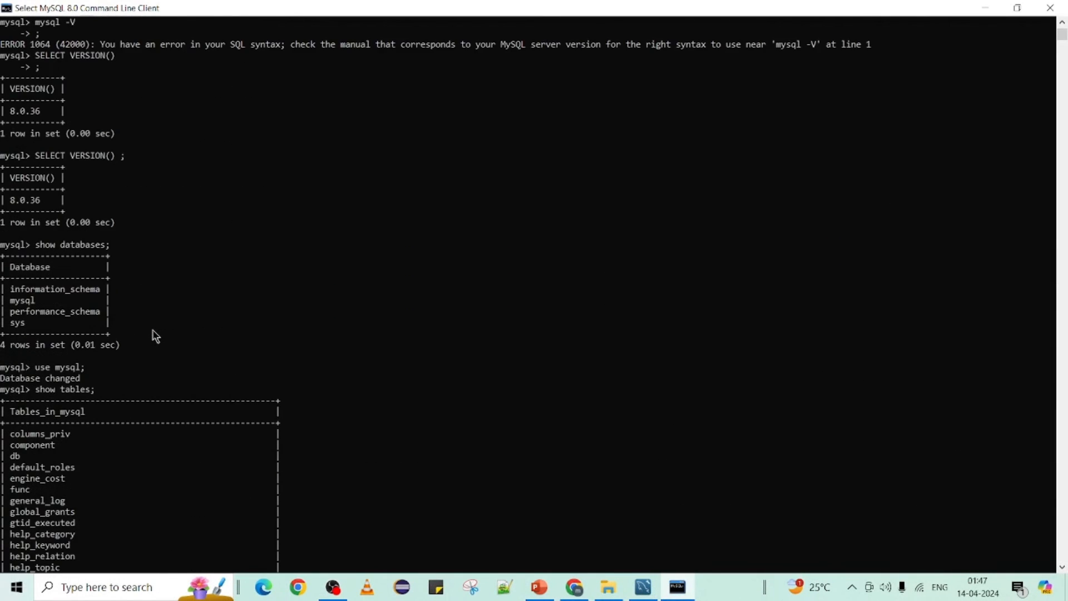
scroll(155, 336, "up", 1)
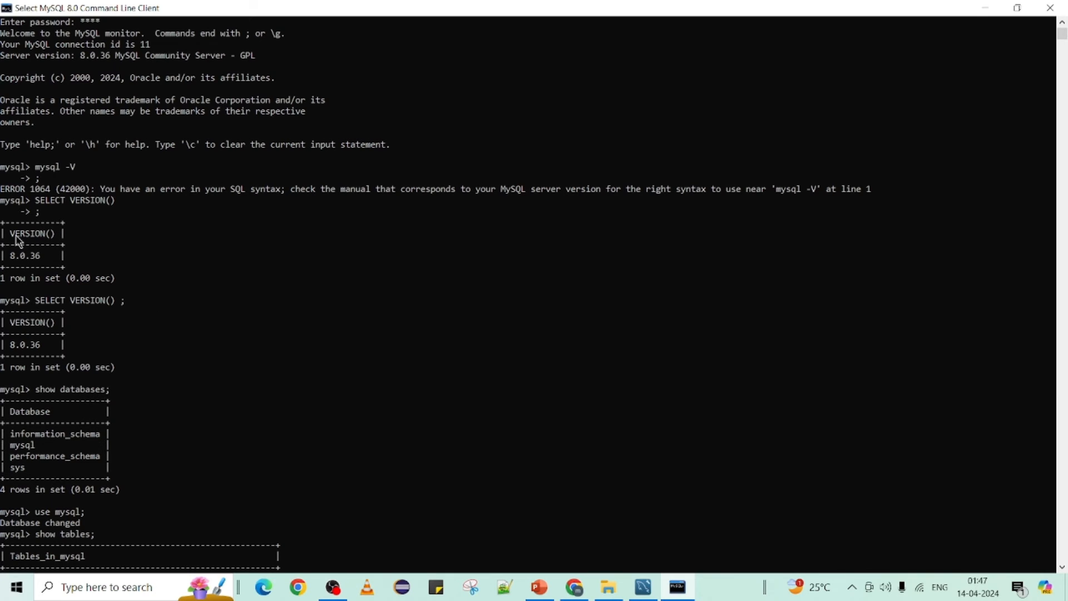
left_click_drag(14, 234, 65, 238)
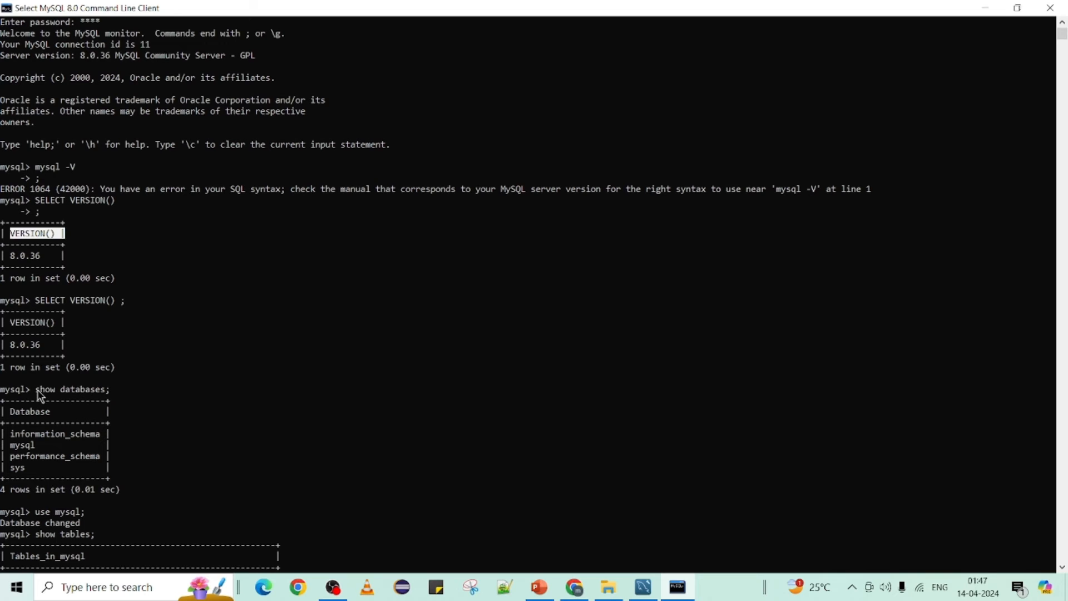
left_click_drag(37, 389, 122, 393)
scroll(117, 400, "down", 4)
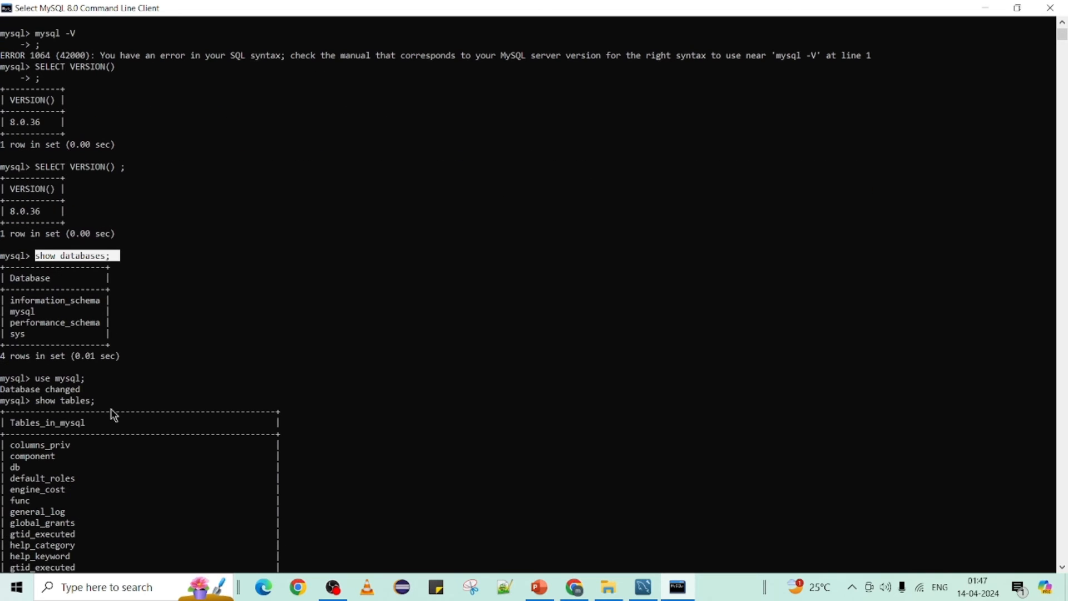
left_click(38, 378)
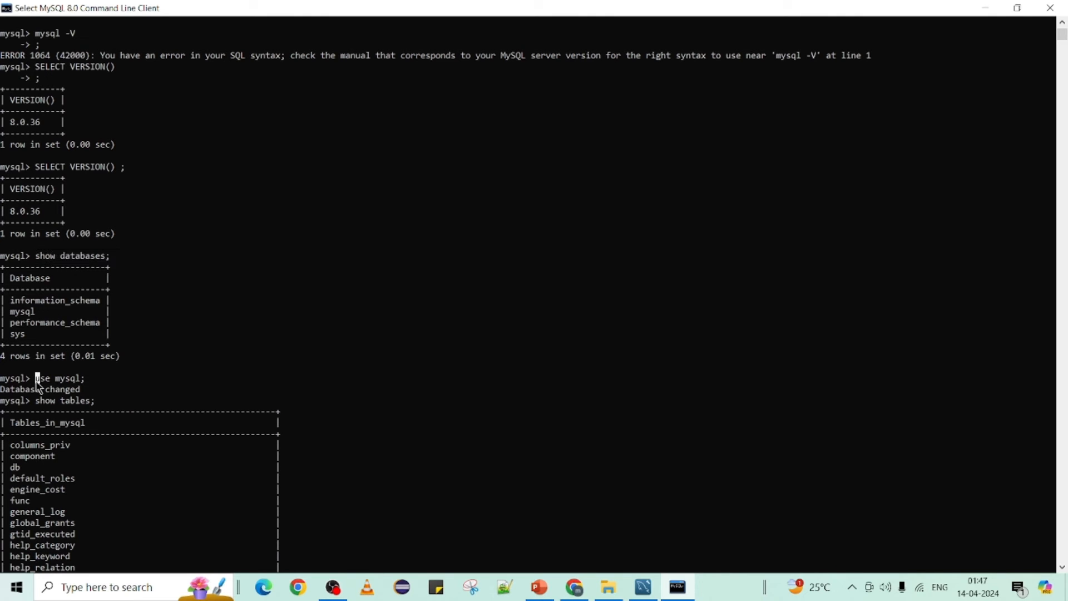
left_click_drag(38, 381, 85, 385)
scroll(85, 385, "down", 15)
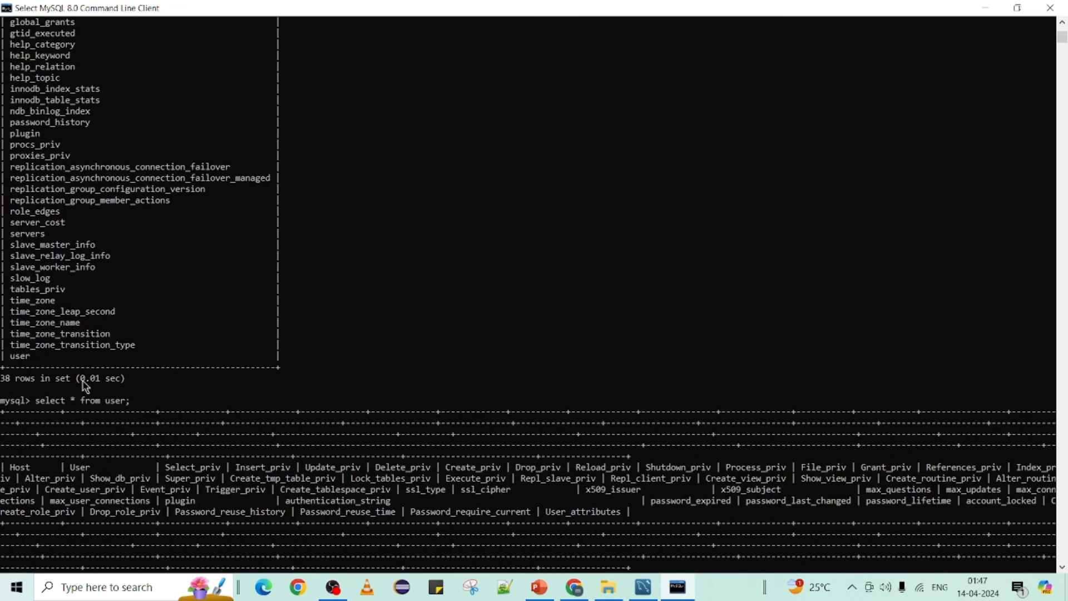
scroll(85, 384, "up", 8)
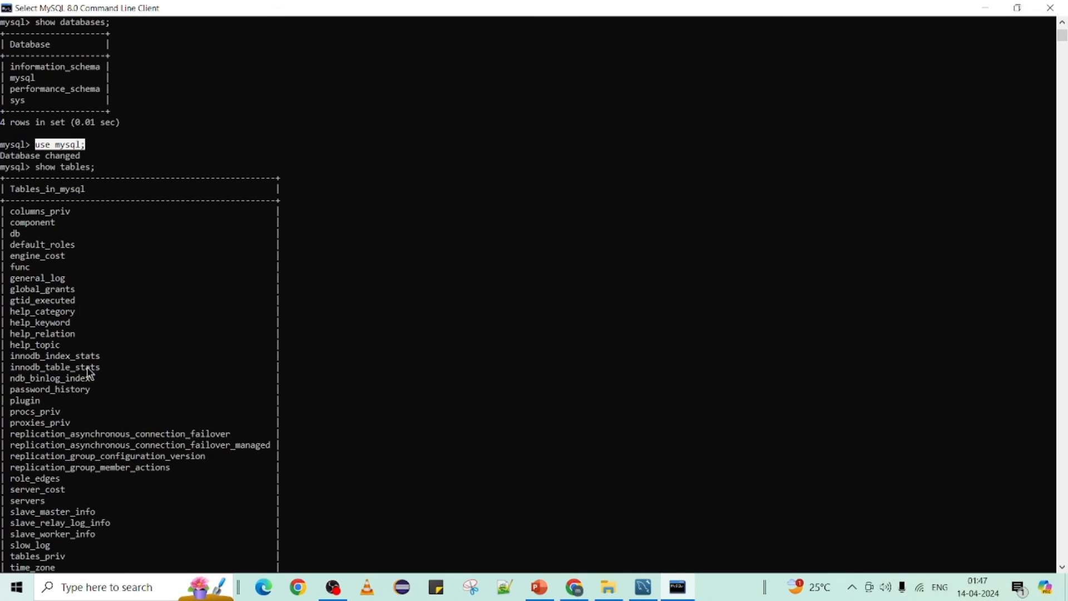
scroll(86, 374, "down", 8)
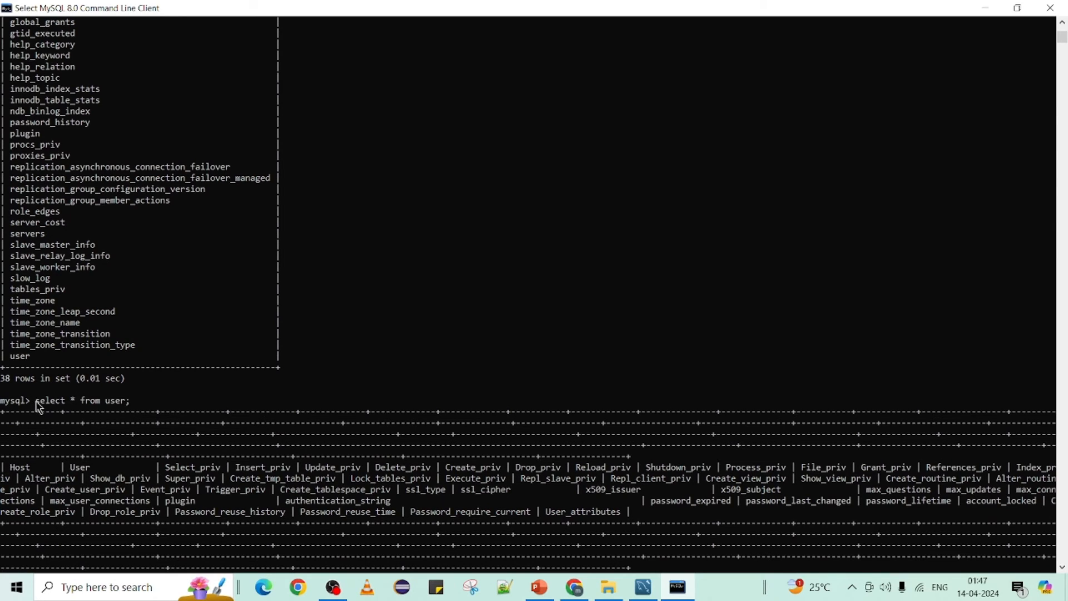
left_click_drag(35, 401, 136, 405)
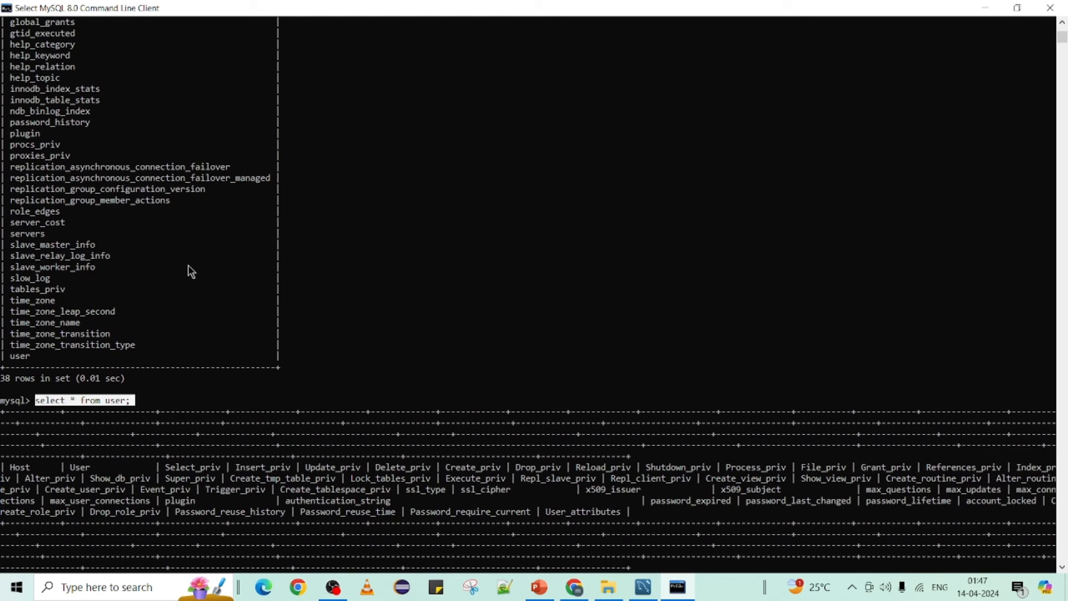
scroll(186, 270, "up", 11)
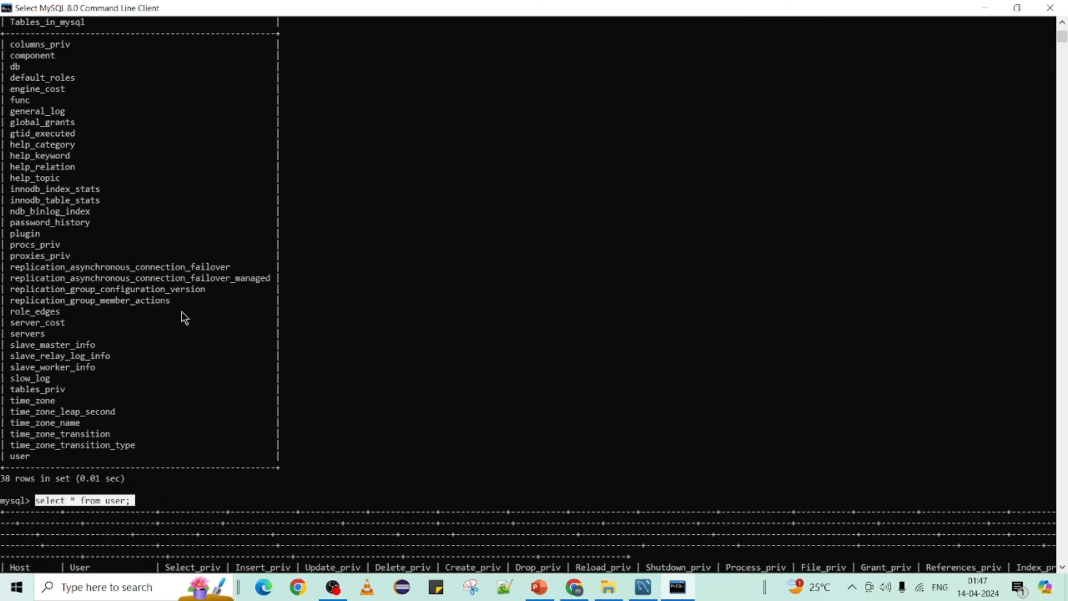
scroll(123, 439, "up", 8)
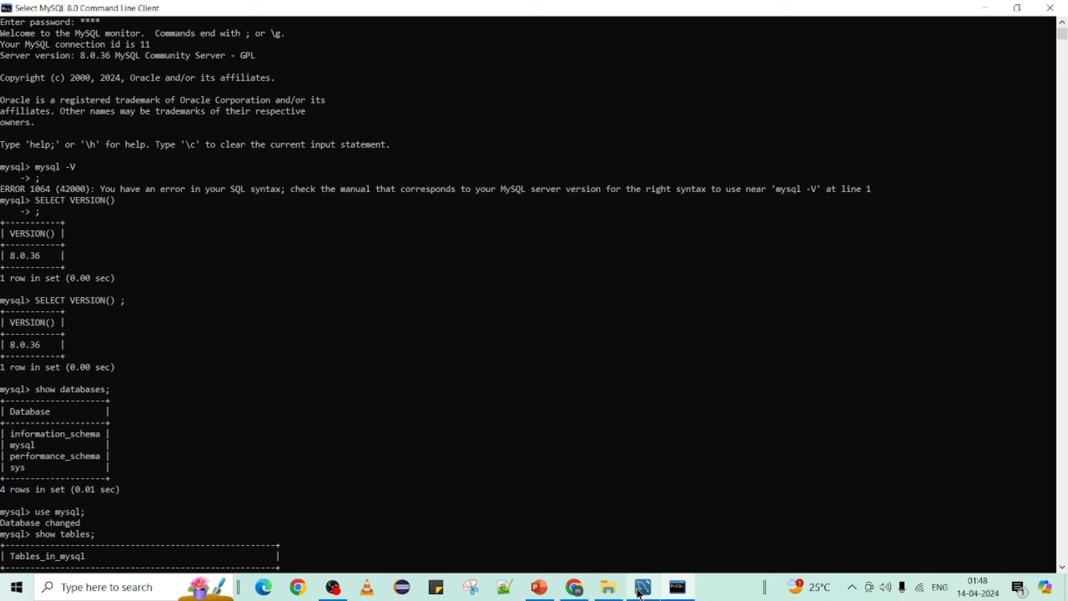
Step: Close MySQL Workbench and relaunch MySQL Workbench 8.0 CE from the Start menu
mouse_move(643, 590)
left_click(656, 535)
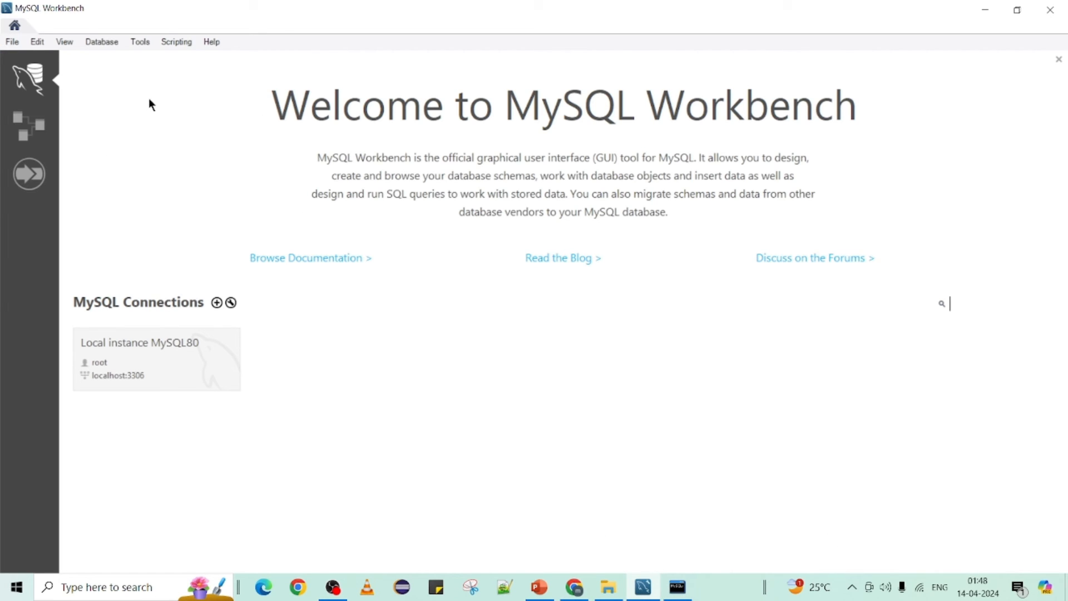
left_click(1062, 16)
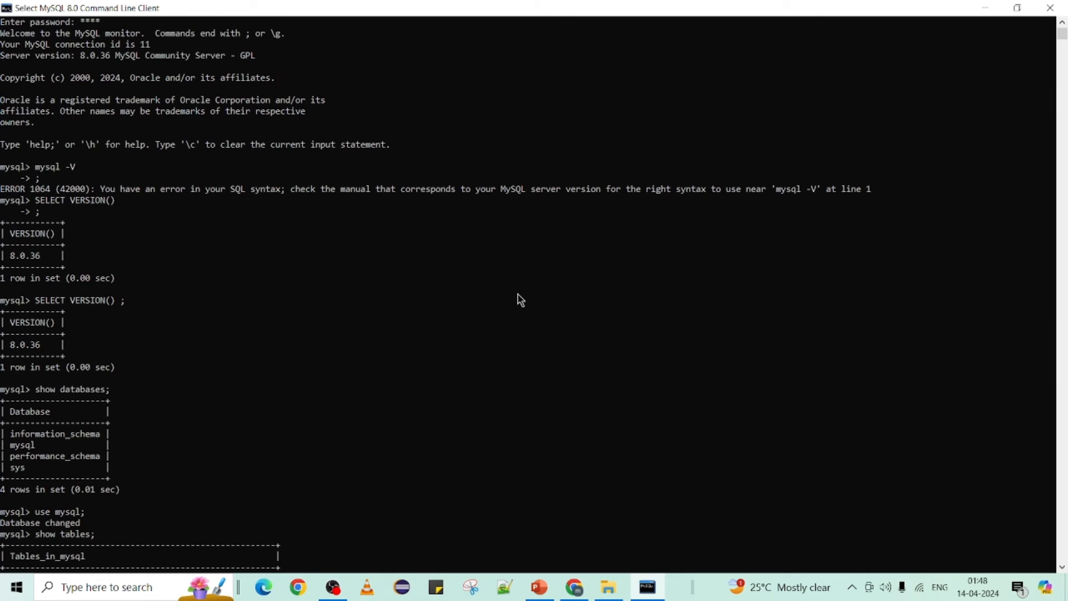
key("super")
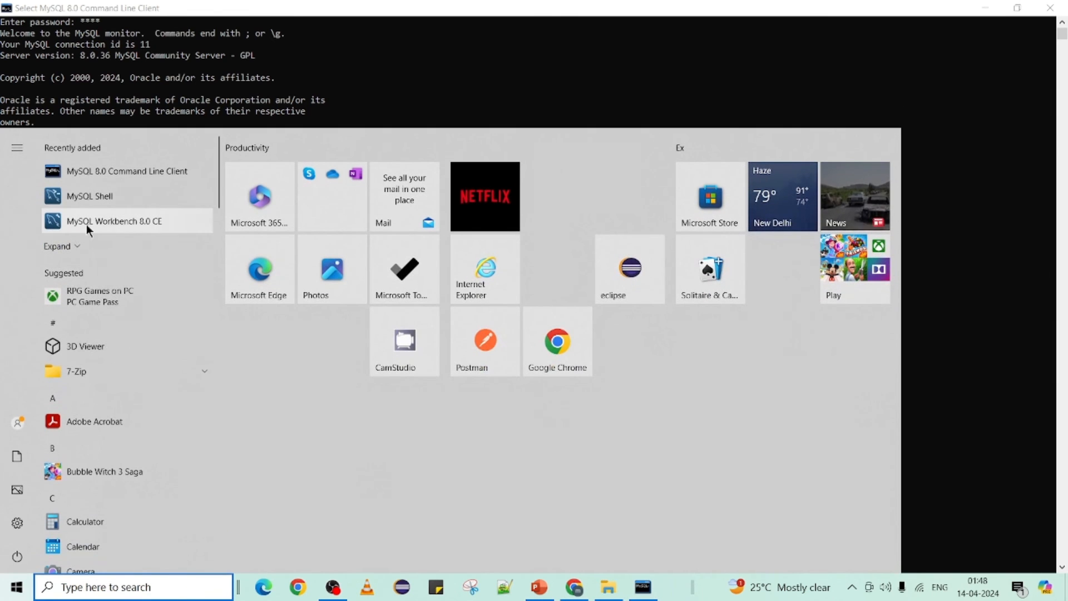
left_click(115, 221)
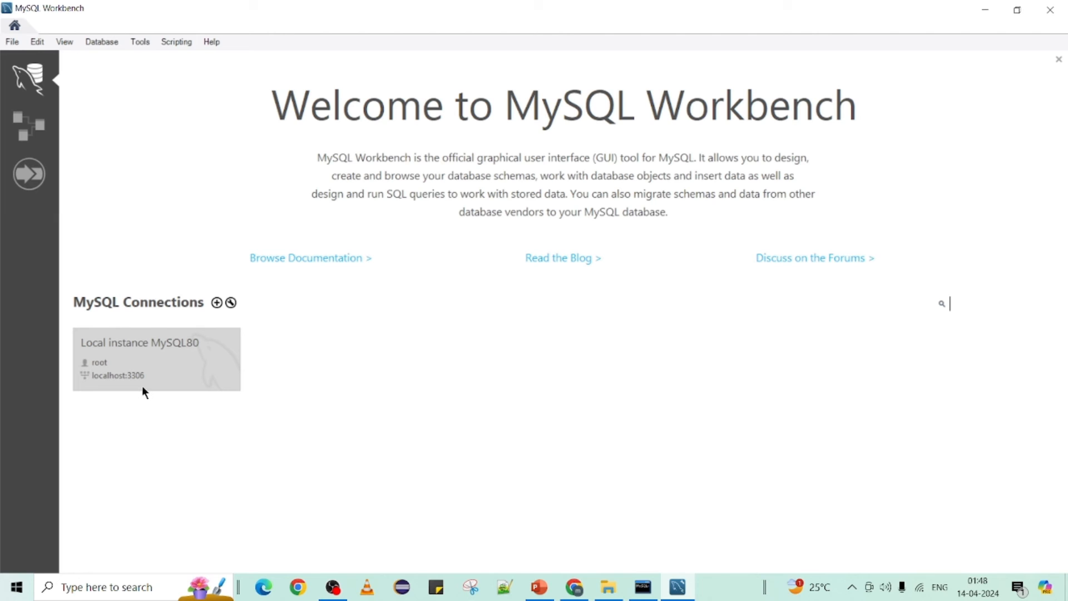
Step: Connect to Local instance MySQL80 with the root password
left_click(160, 356)
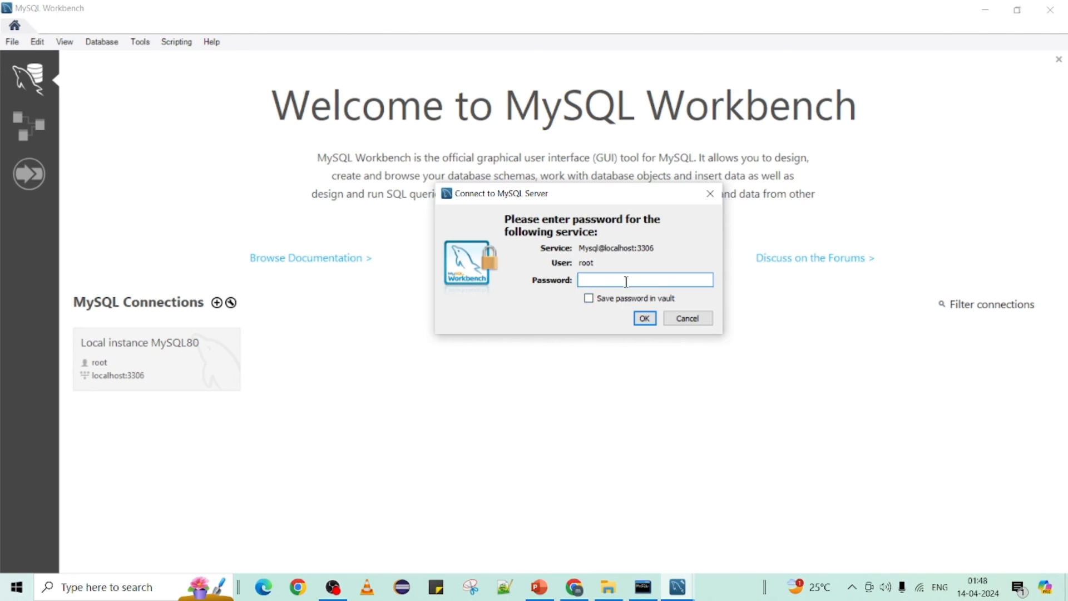
type("****")
left_click(645, 318)
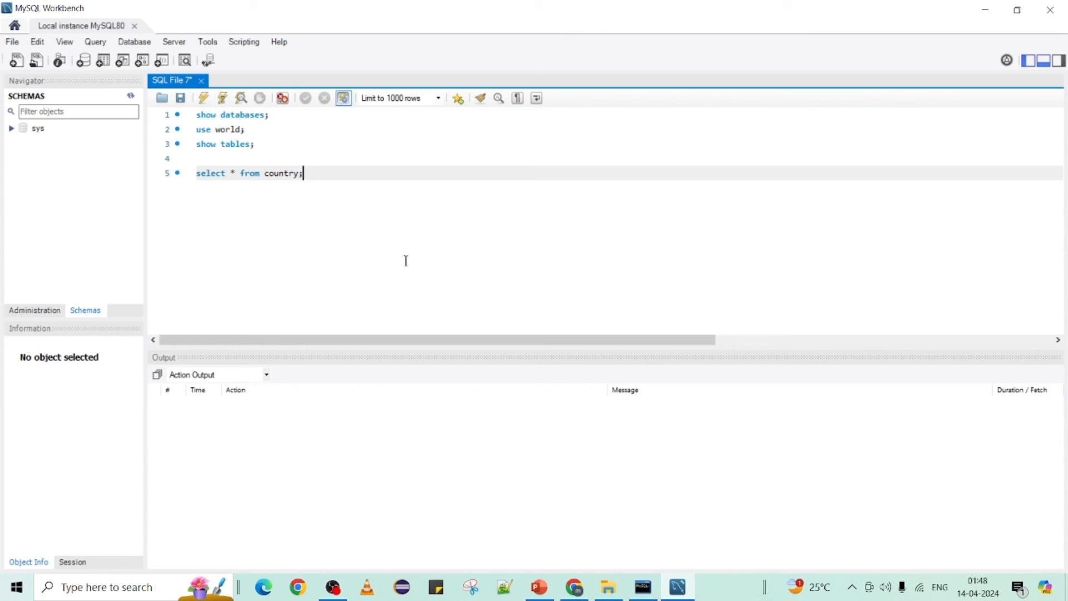
Step: Close the SQL File 7 tab without saving, then expand and collapse the sys schema
left_click(201, 80)
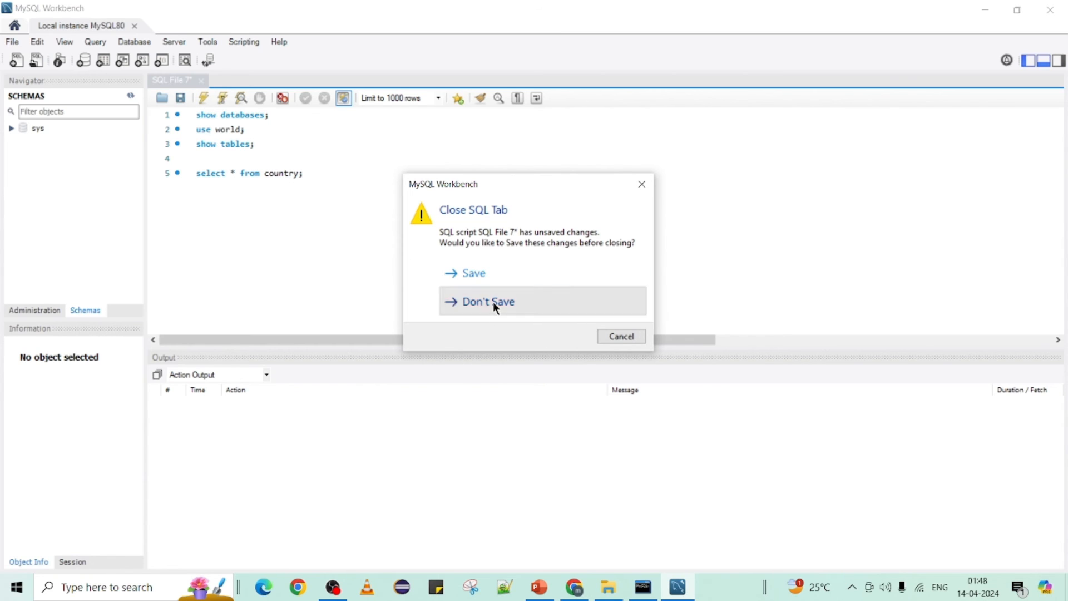
left_click(491, 302)
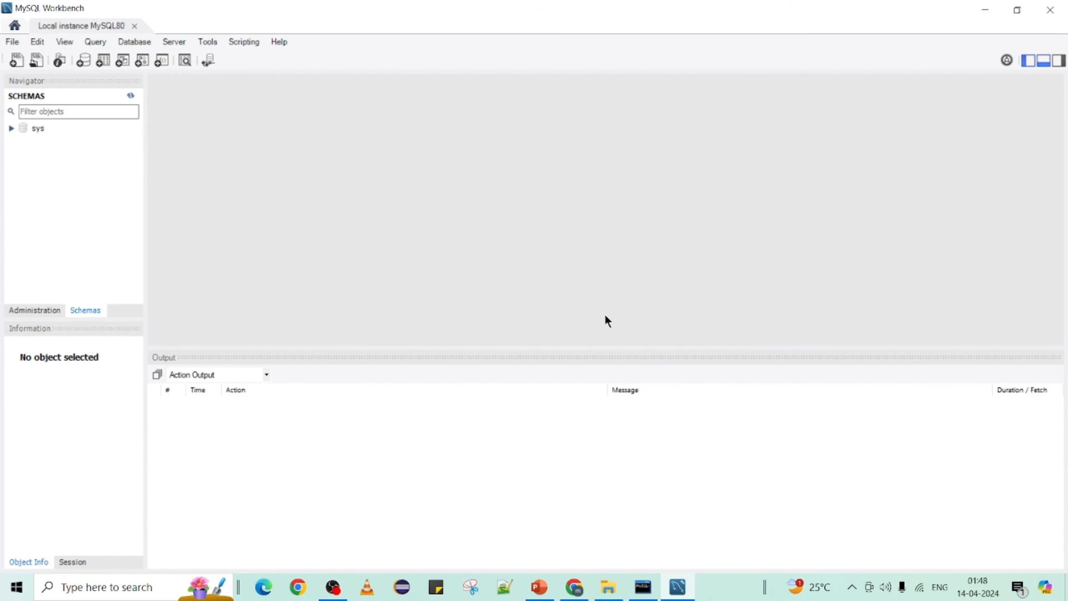
left_click(11, 128)
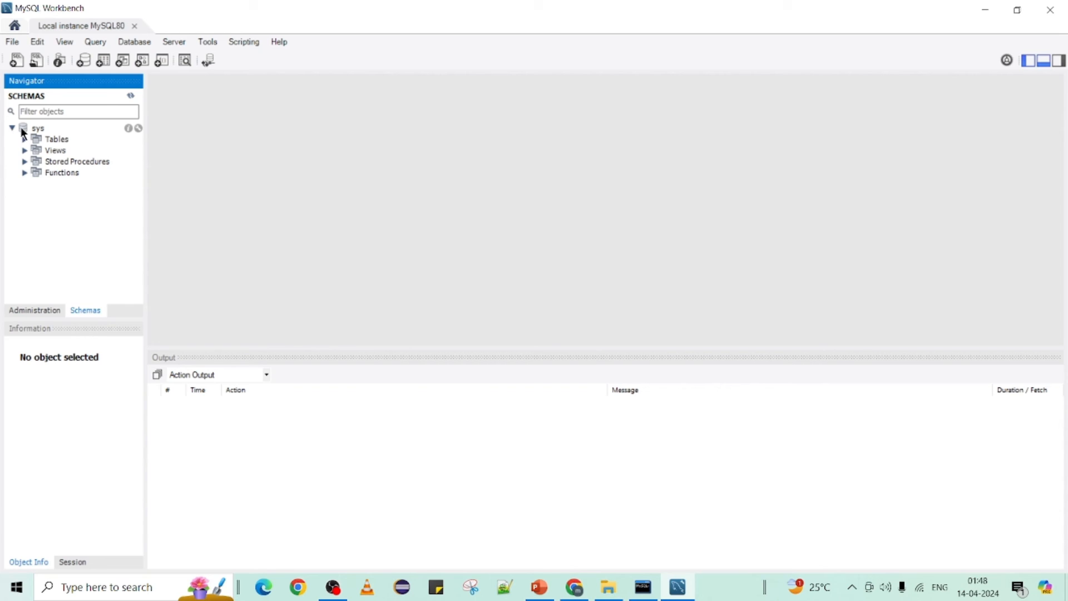
left_click(22, 128)
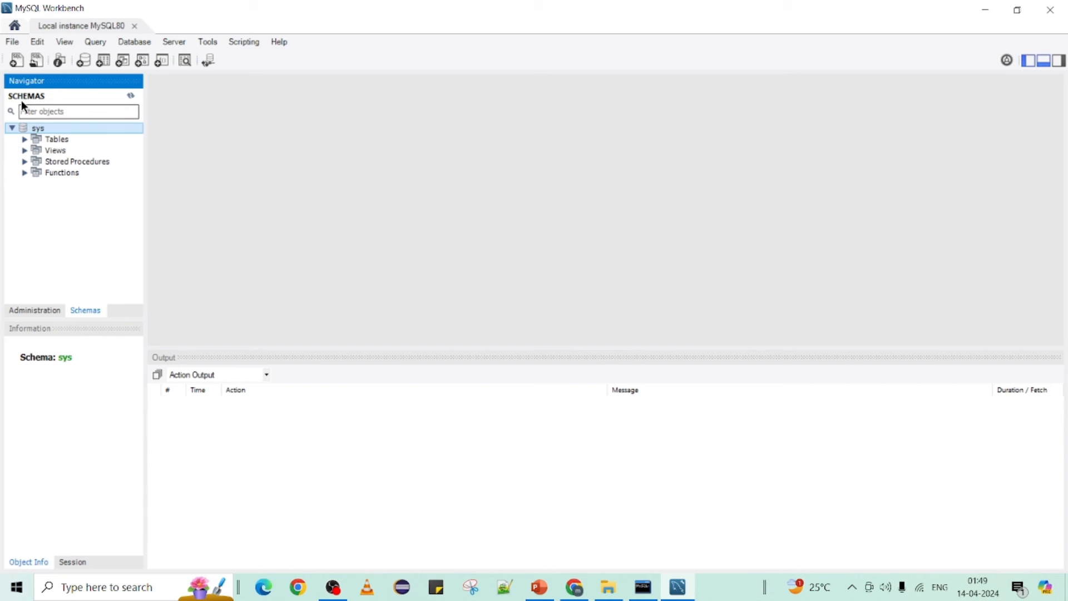
left_click(12, 128)
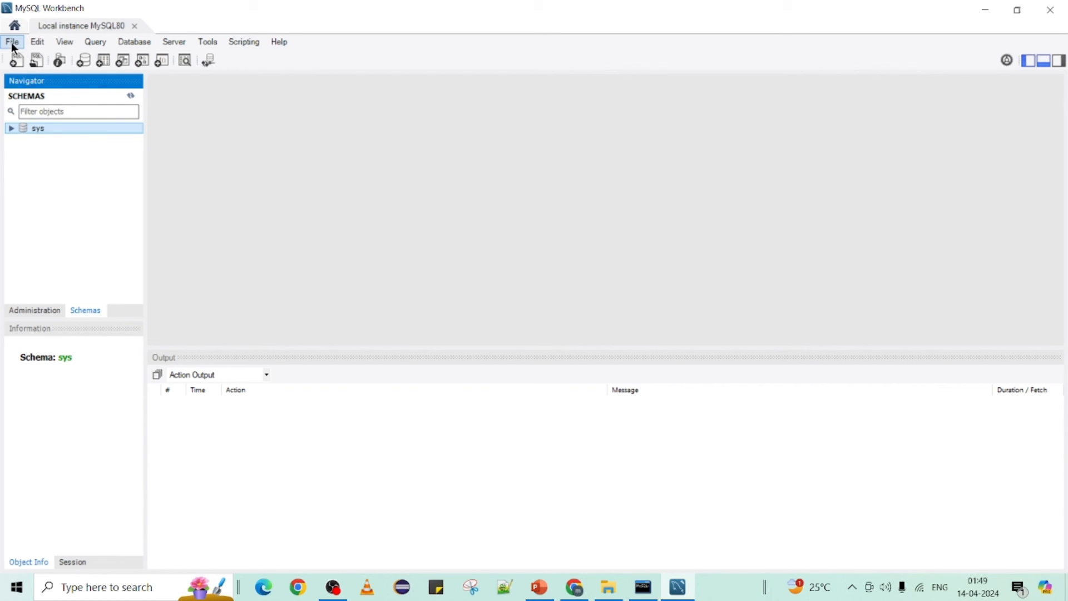
Step: Write and run show databases; in a new SQL query tab
left_click(16, 60)
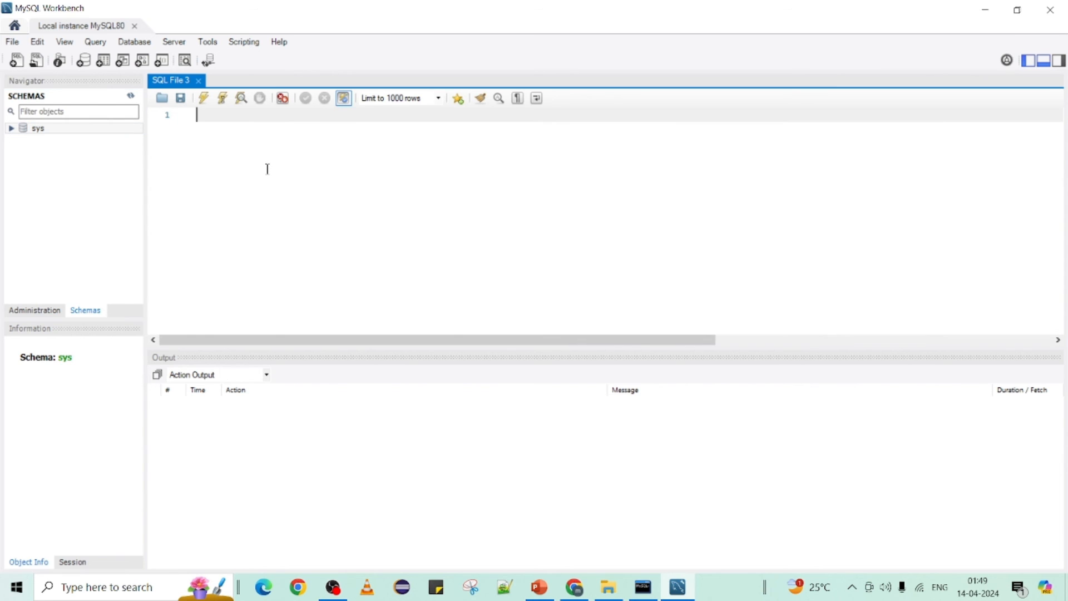
type("show datan")
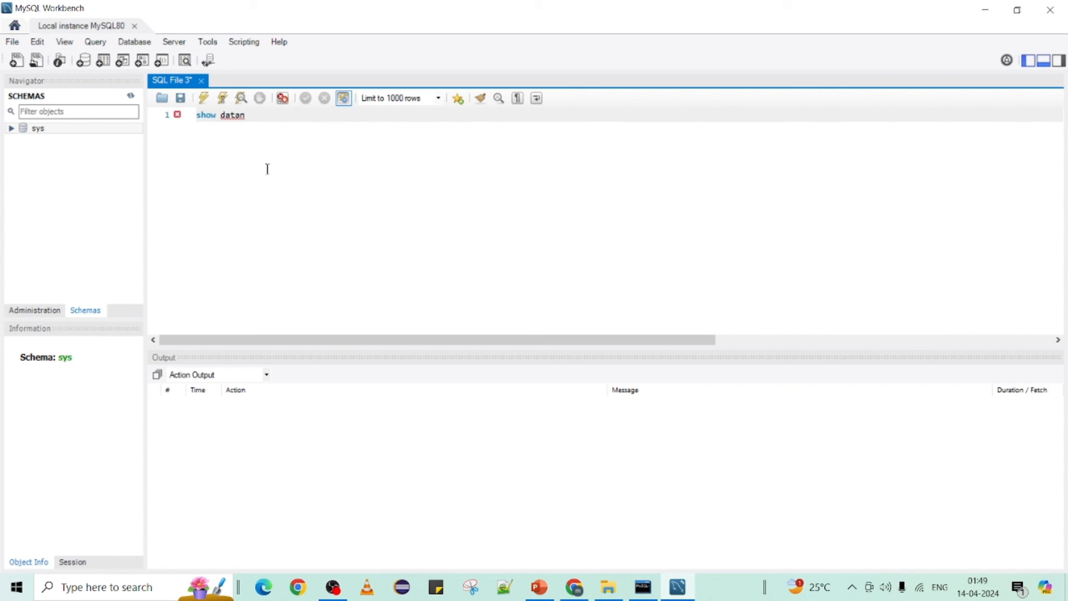
key("BackSpace")
type("bases;")
key("ctrl+a")
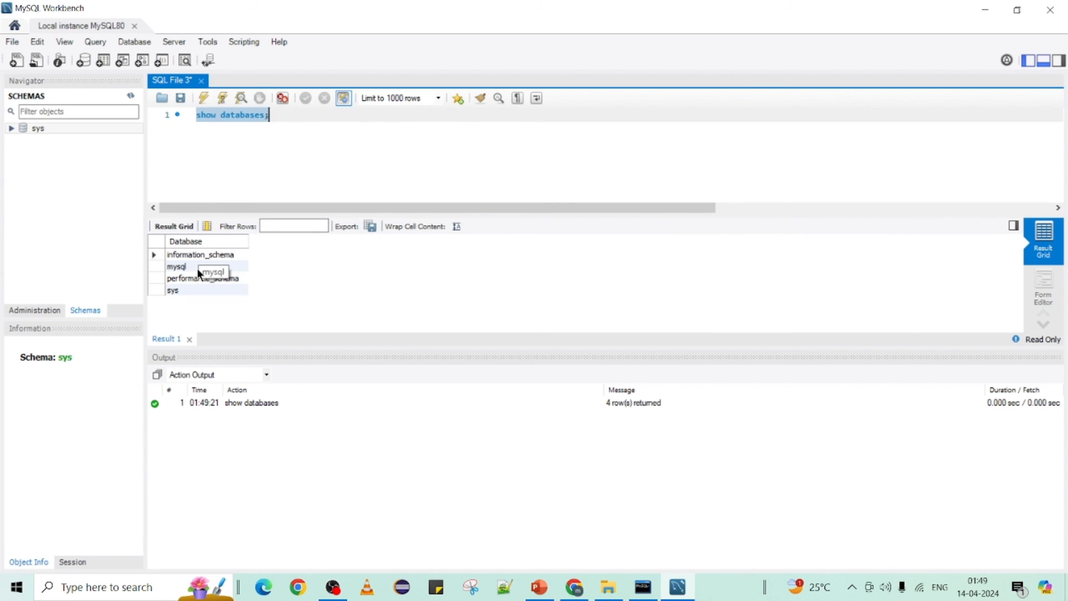
Step: Highlight the query and pick out the mysql and sys rows in the four-row result
left_click(644, 586)
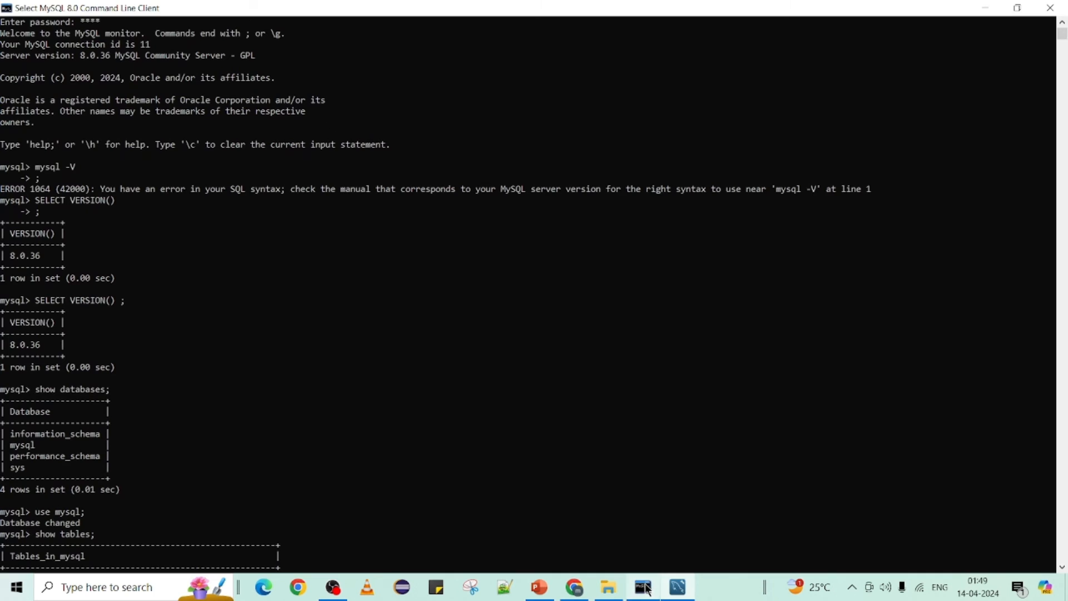
left_click(644, 587)
left_click(281, 126)
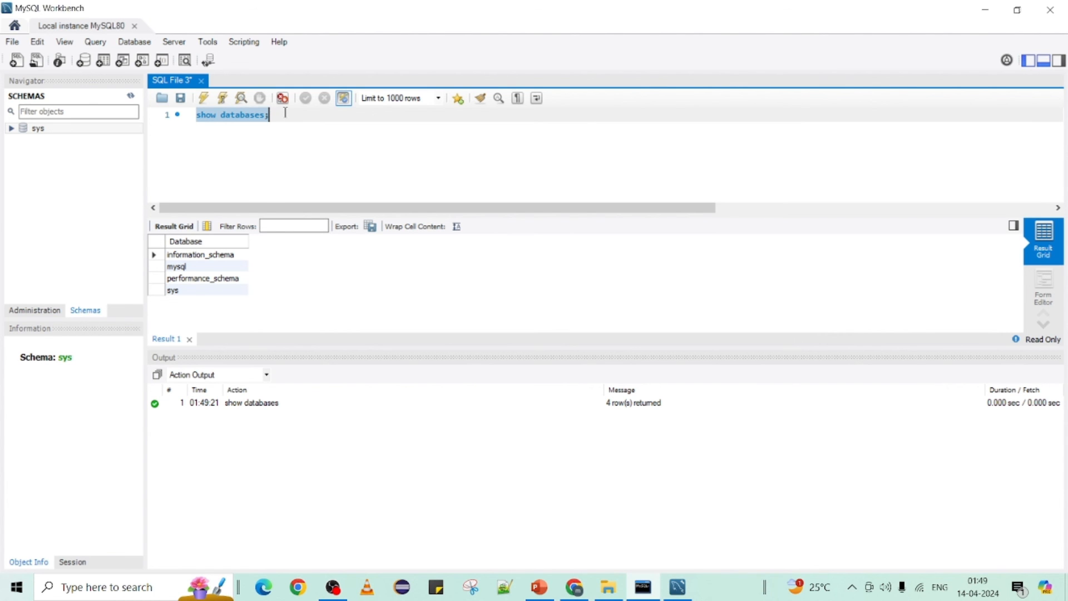
left_click_drag(271, 115, 196, 114)
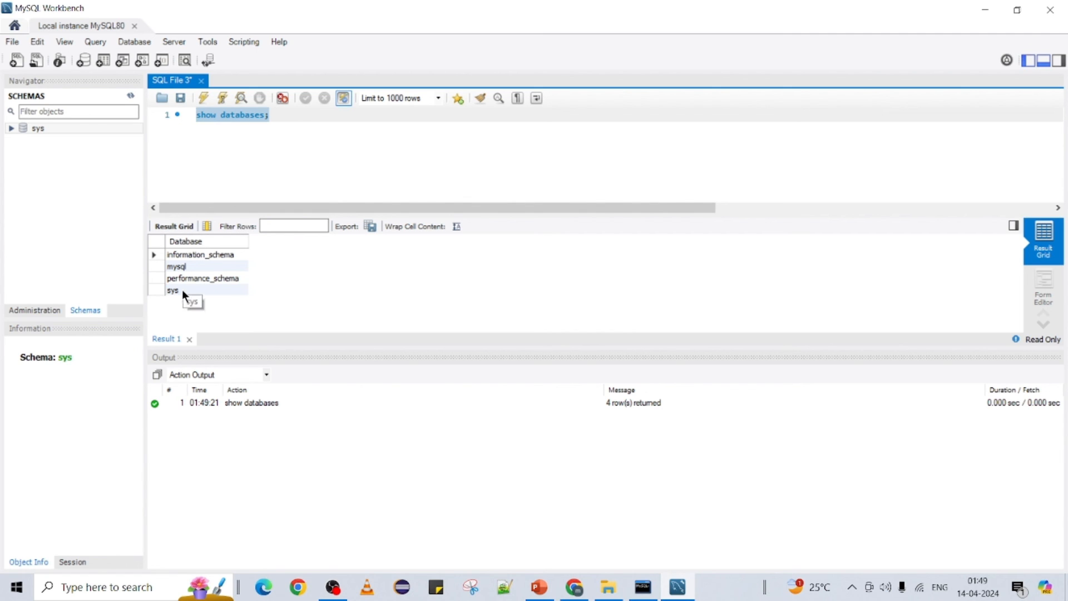
left_click(182, 267)
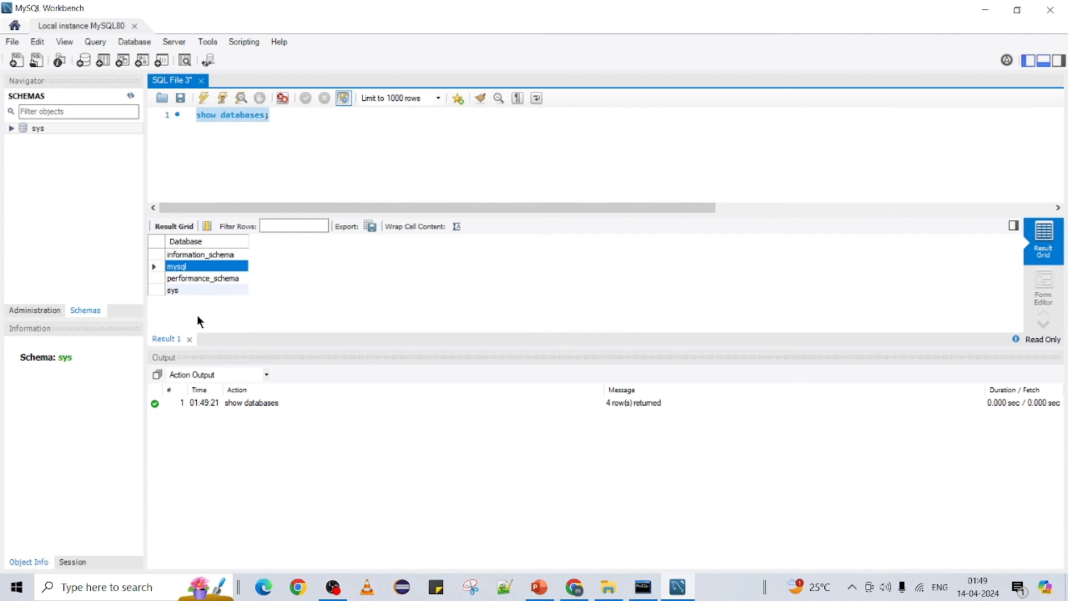
left_click(183, 290)
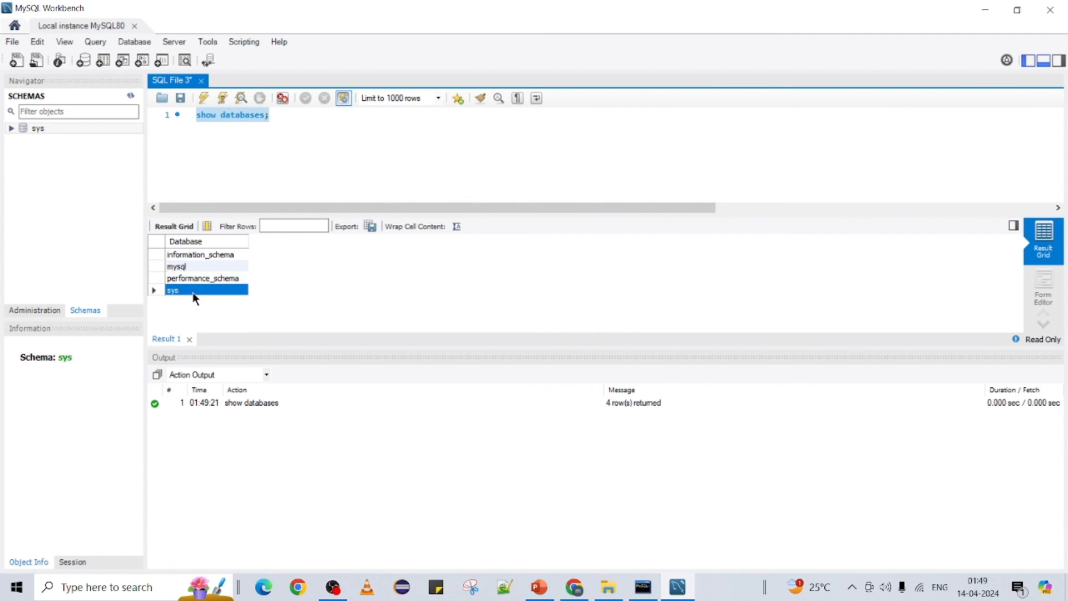
Step: Add and execute use sys; to make sys the default schema
left_click(307, 121)
key("Return")
type("use")
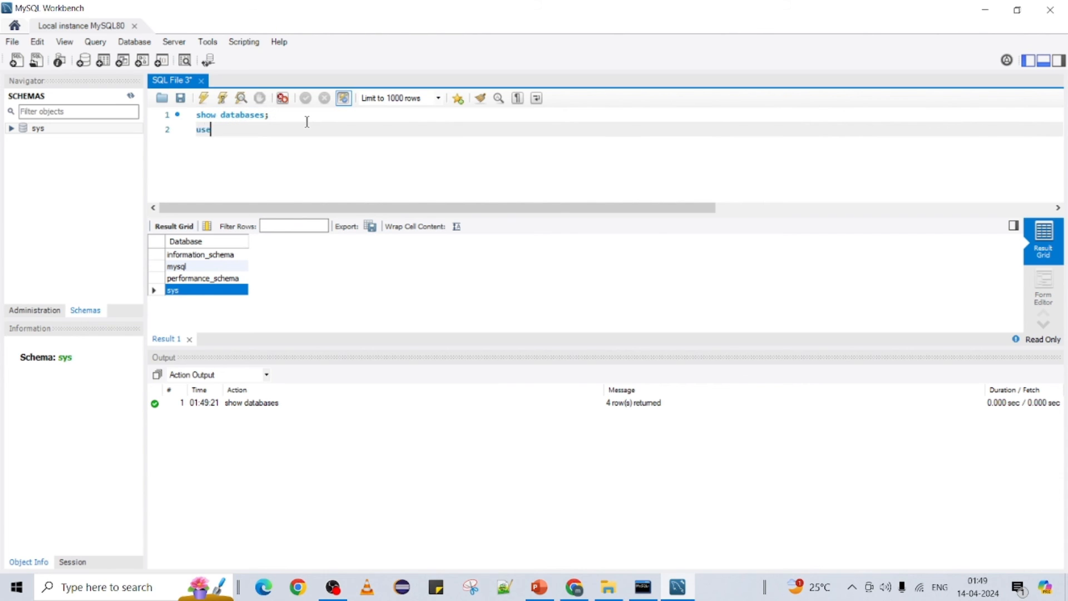
type(" sys;")
left_click_drag(265, 130, 196, 130)
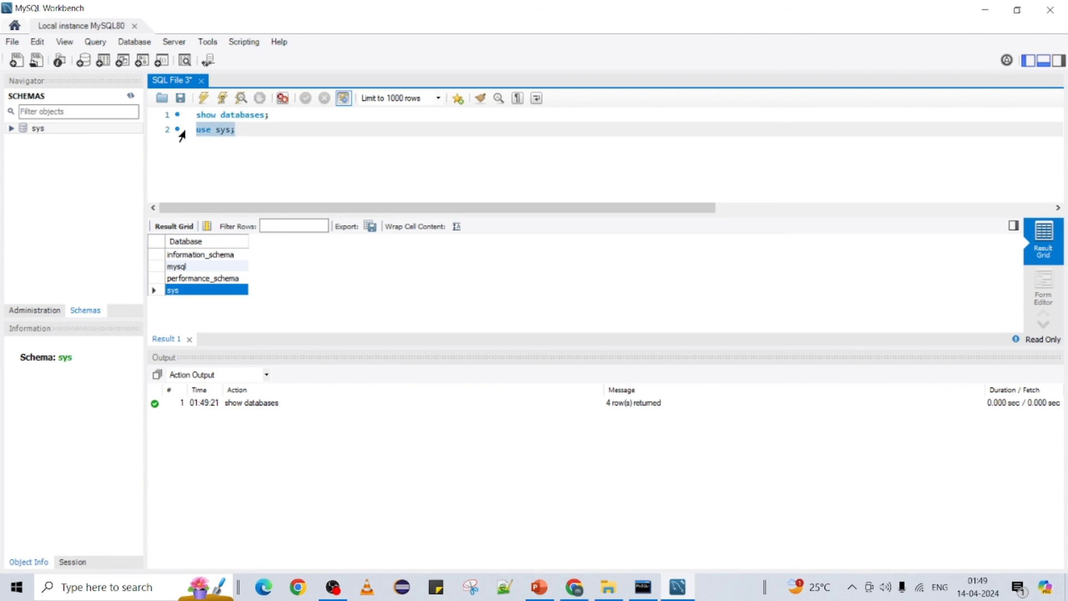
left_click(200, 98)
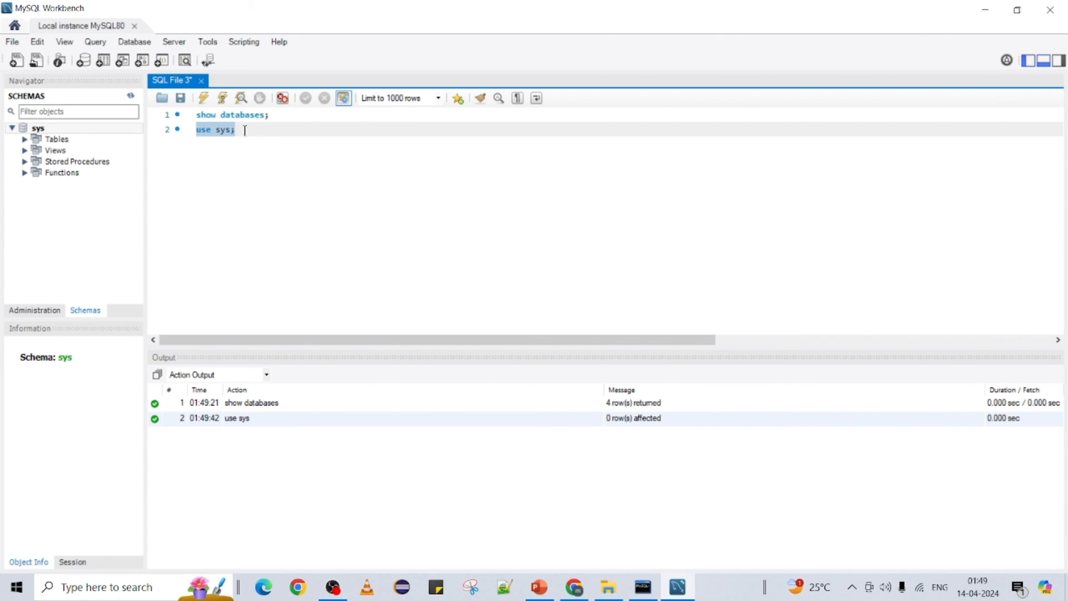
Step: Execute show tables; to list the 101 sys tables and select the metrics row
left_click(249, 129)
key("Return")
key("Return")
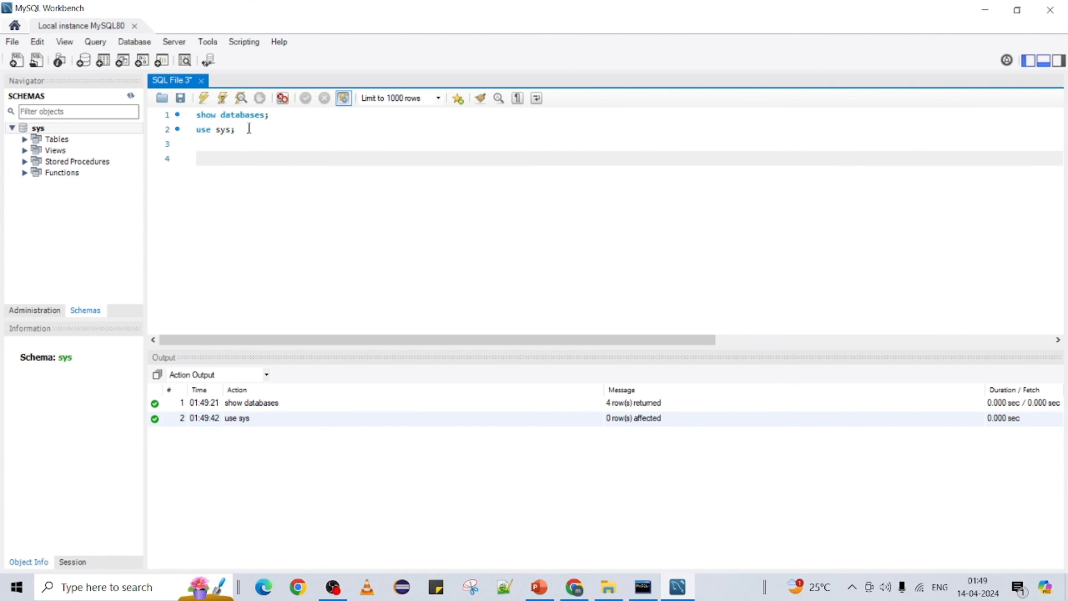
type("sh")
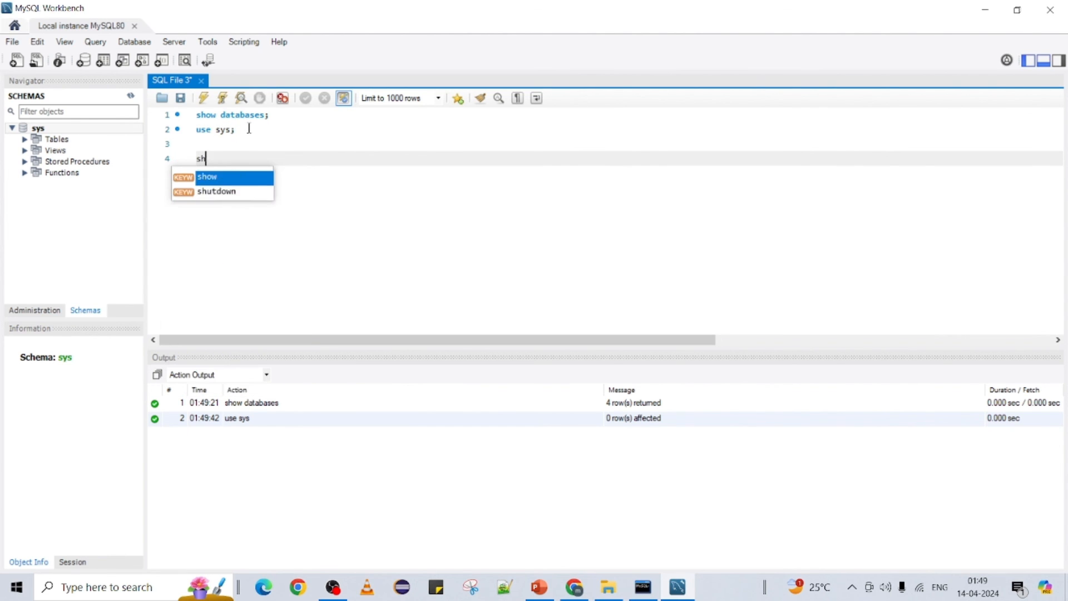
type("ow tables;")
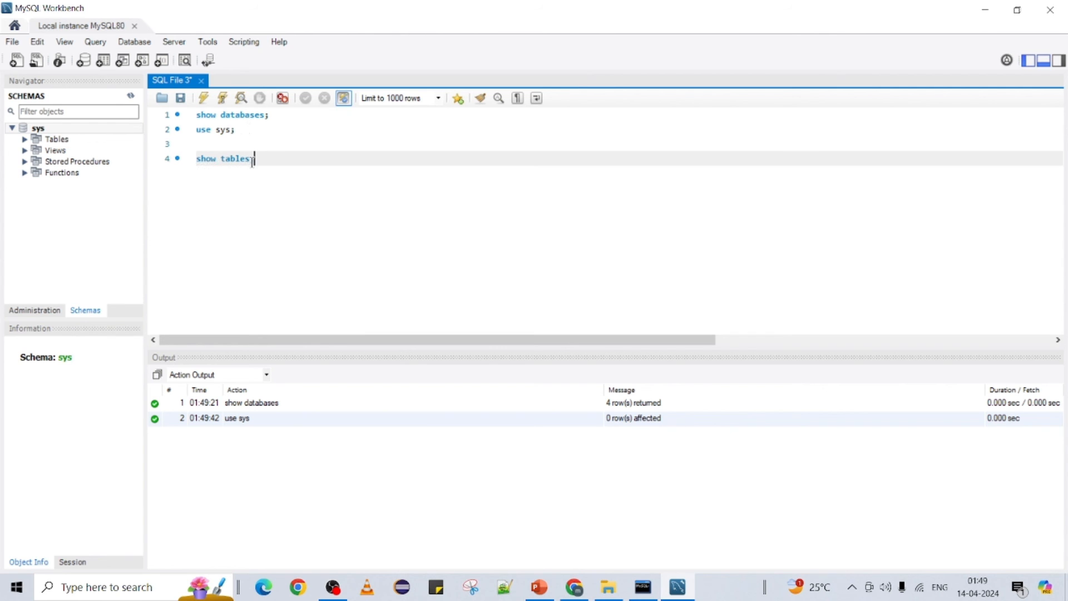
left_click_drag(253, 159, 190, 160)
left_click(202, 100)
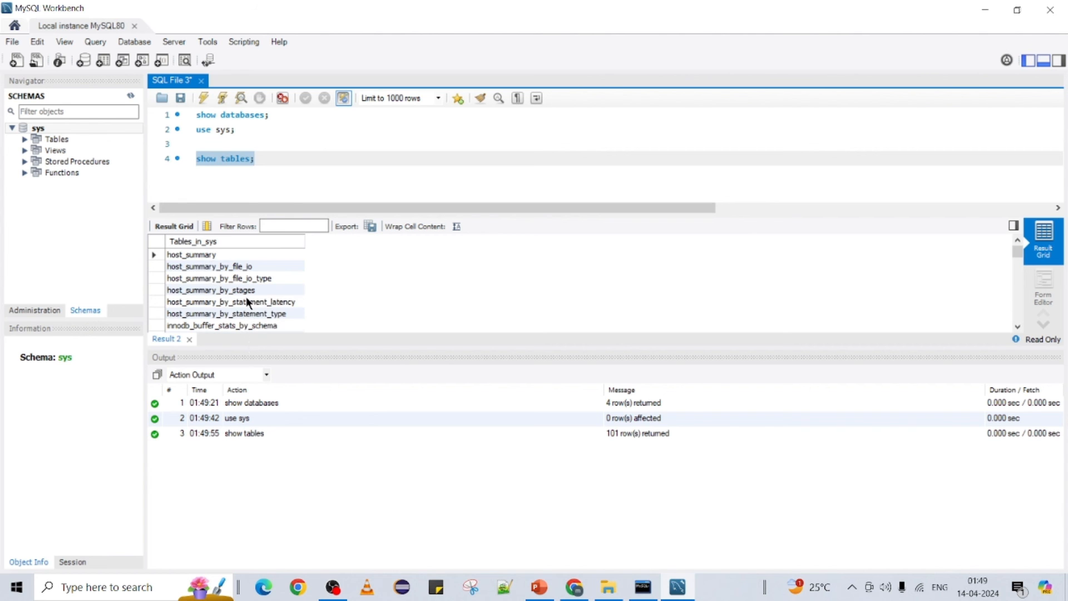
scroll(247, 303, "down", 20)
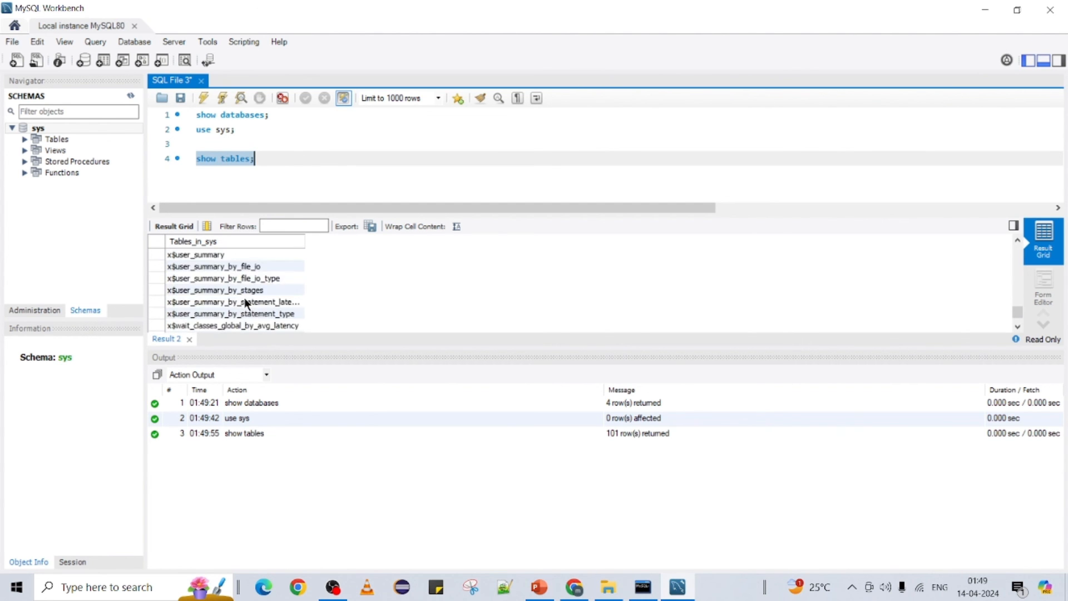
scroll(245, 302, "up", 20)
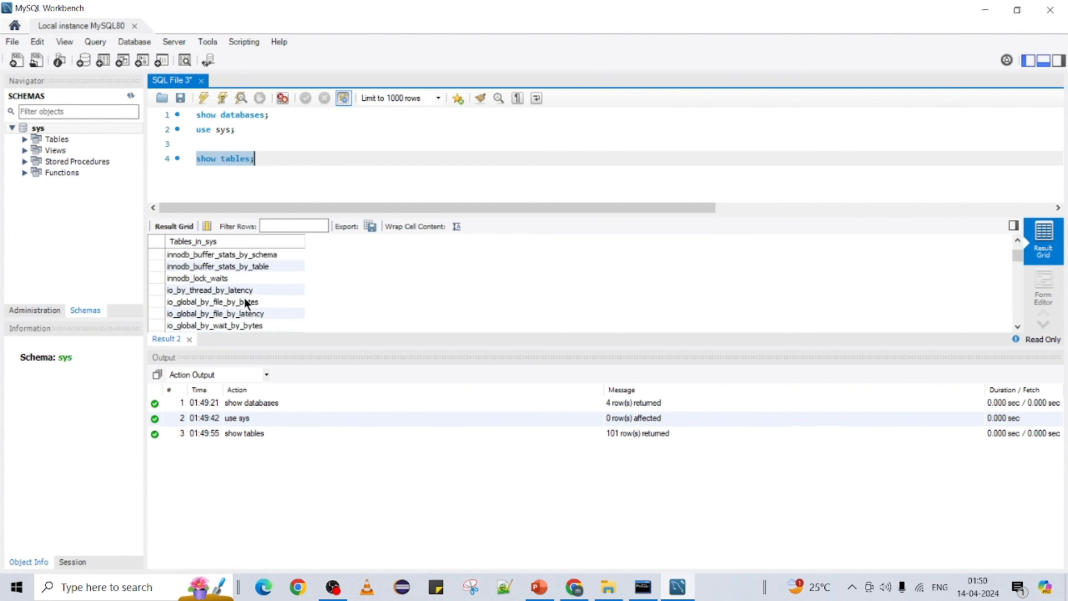
scroll(245, 302, "down", 3)
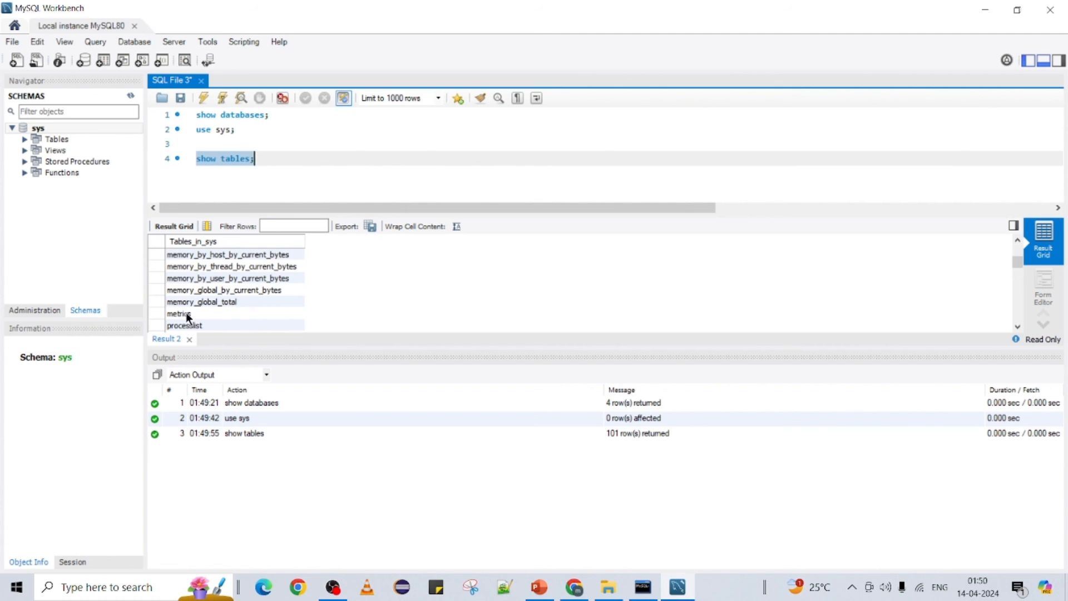
left_click(233, 313)
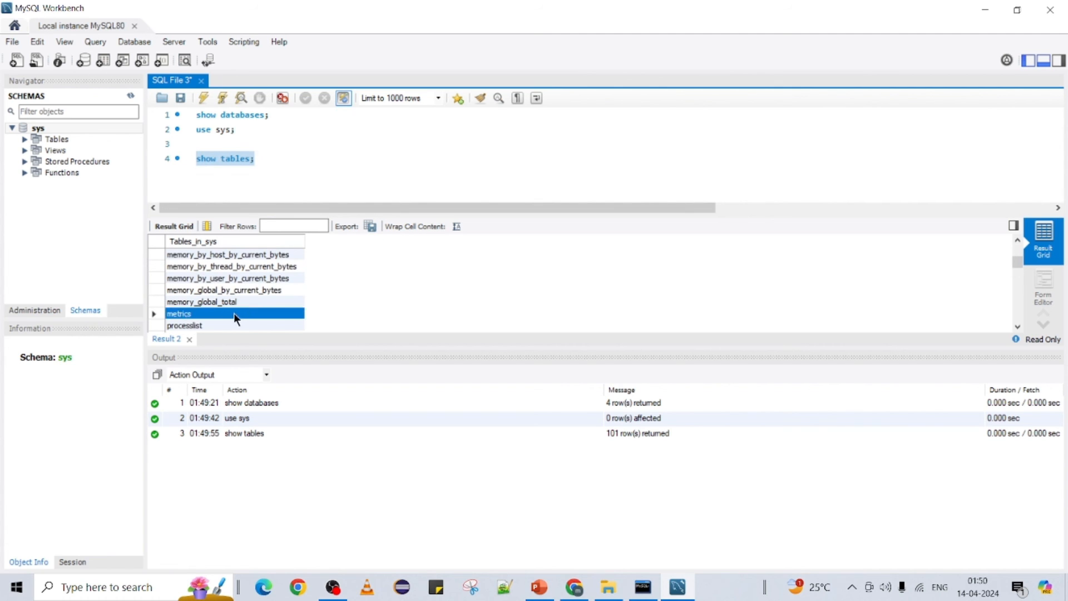
Step: Add and run 'select * from metrics;' below the show tables line
left_click(266, 158)
key("Return")
key("Return")
type("se")
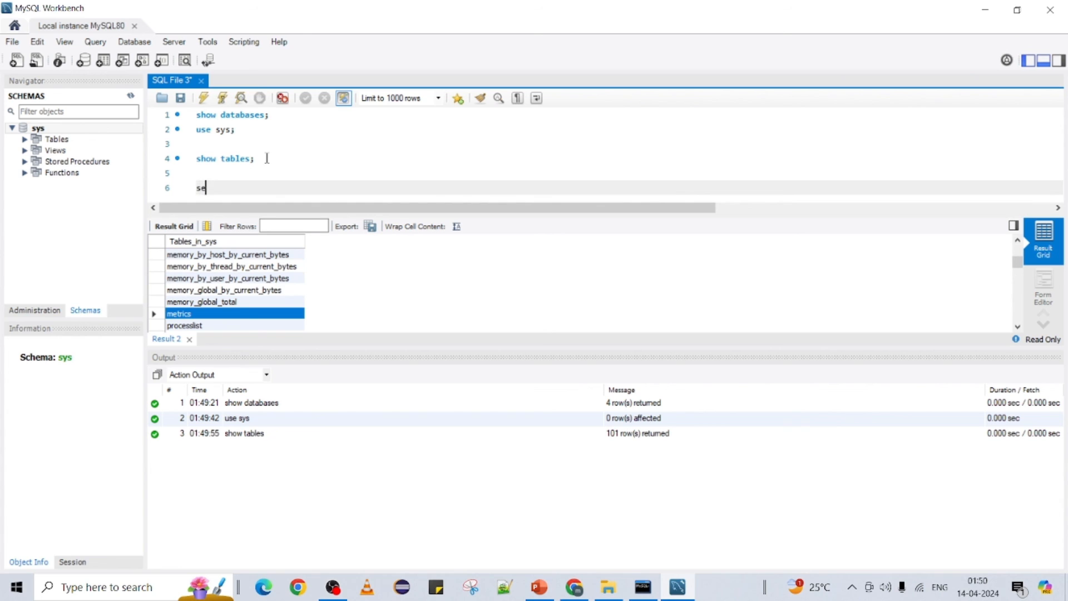
type("lect * from metrics;")
left_click_drag(304, 188, 190, 187)
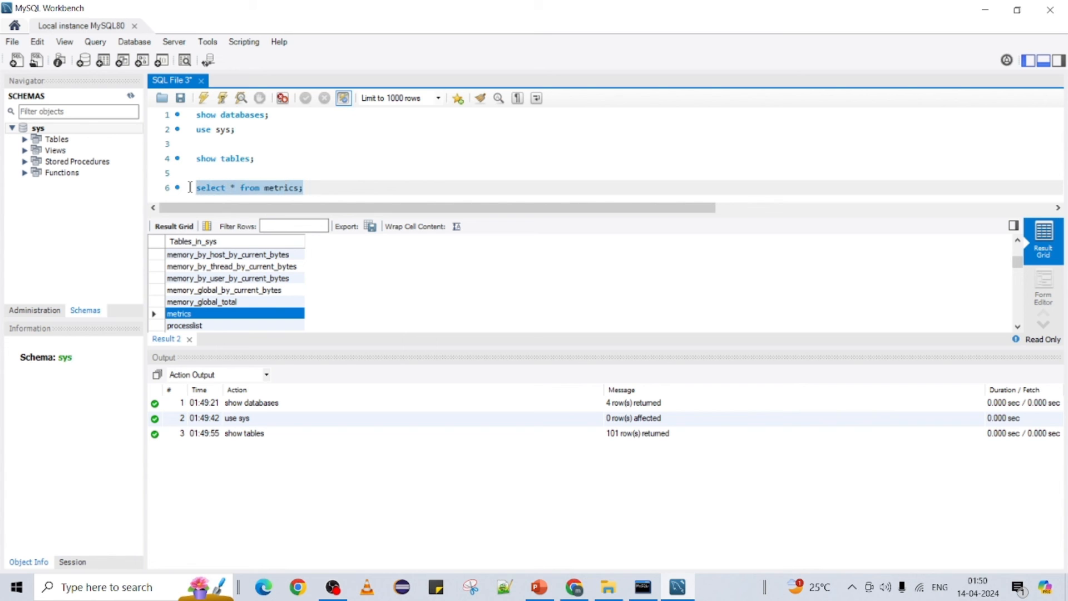
left_click(203, 98)
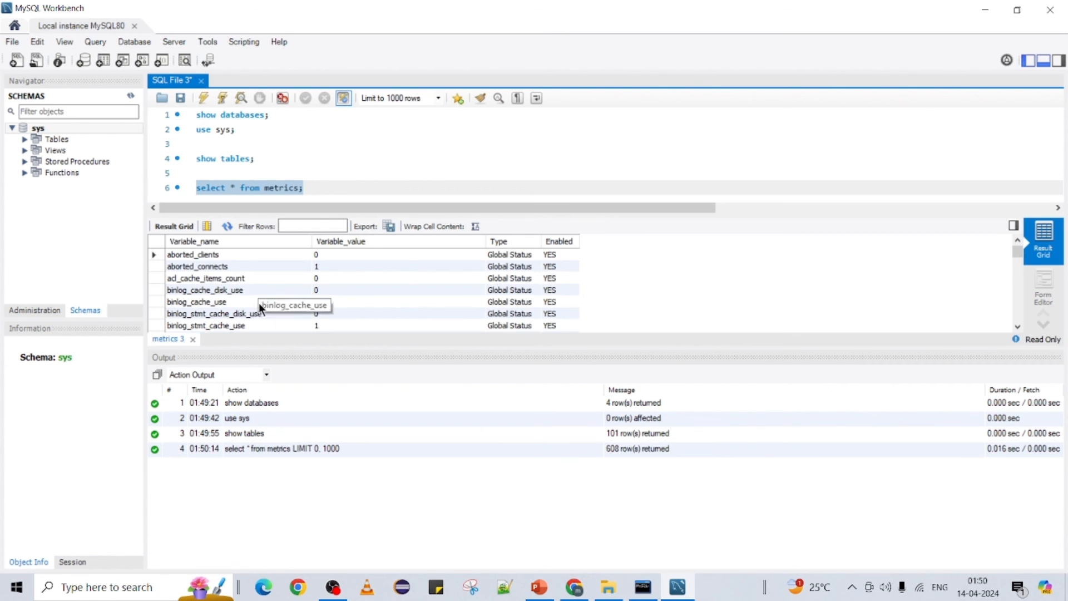
Step: Review the 608 returned metrics rows, then add a fresh line below the query
left_click_drag(212, 255, 213, 304)
scroll(268, 307, "down", 3)
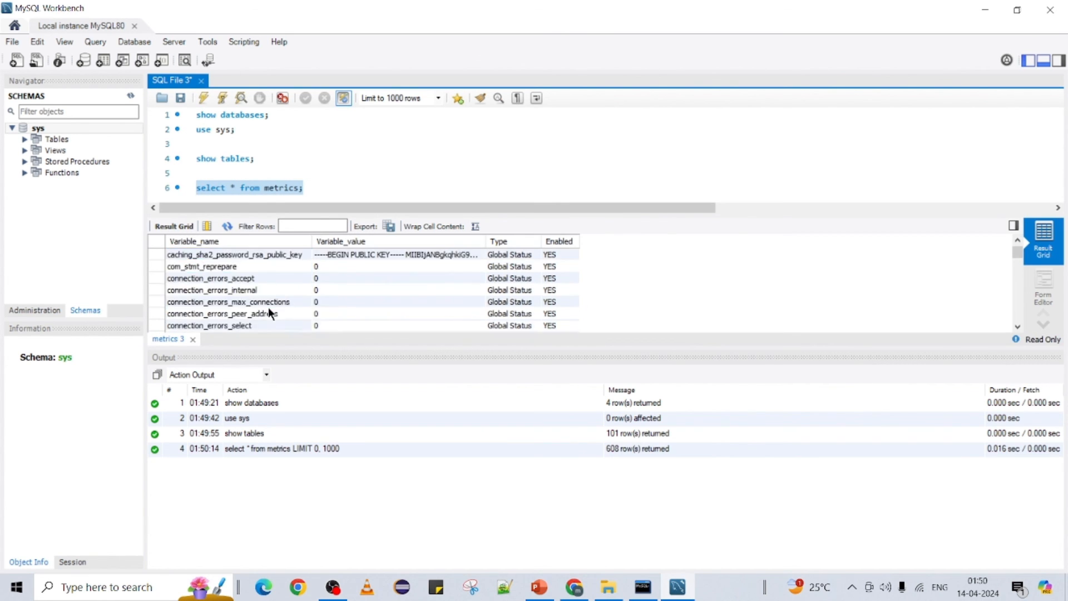
scroll(268, 307, "up", 3)
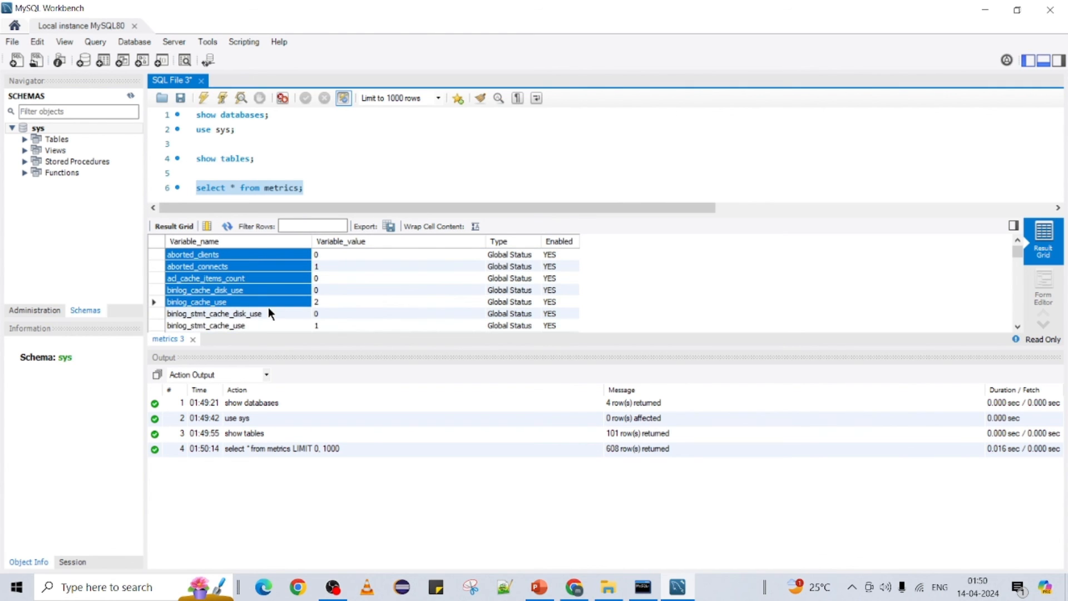
left_click(315, 189)
key("Return")
key("Return")
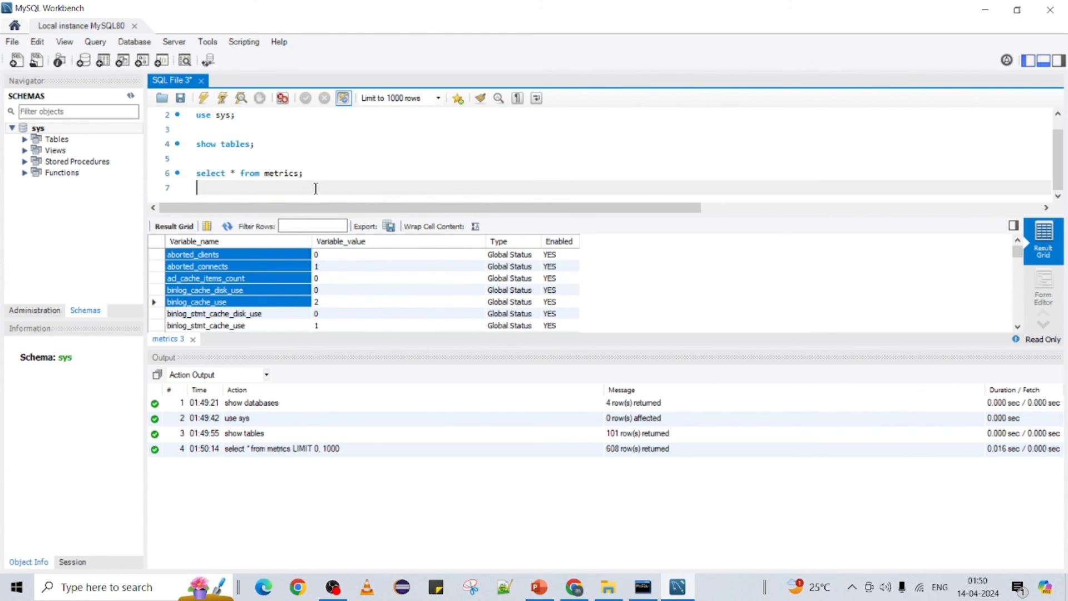
Step: Run 'select version();' and confirm the server reports 8.0.36
type("select ")
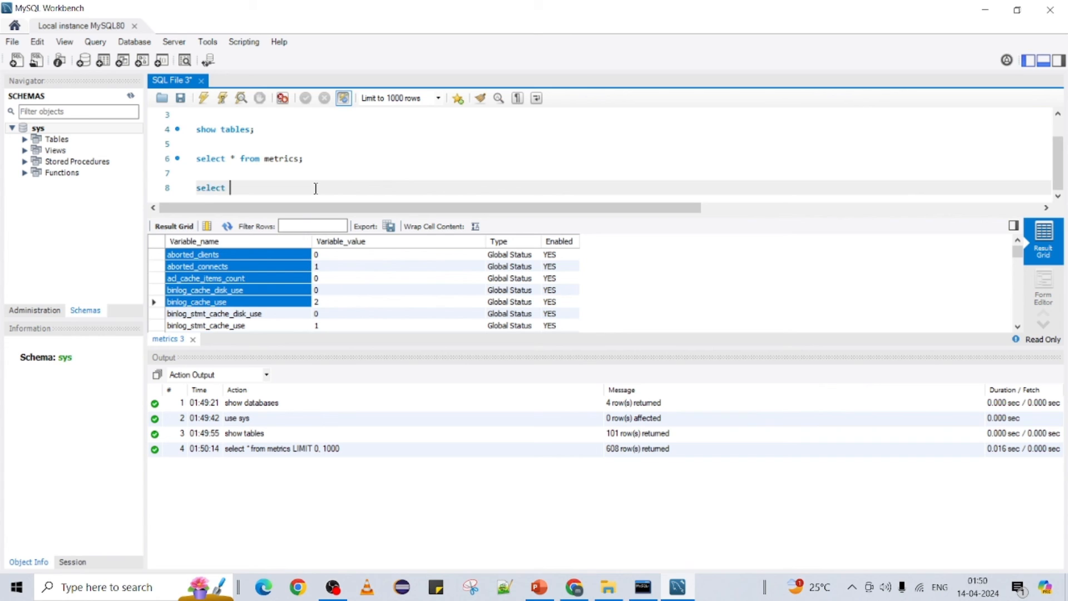
type("version")
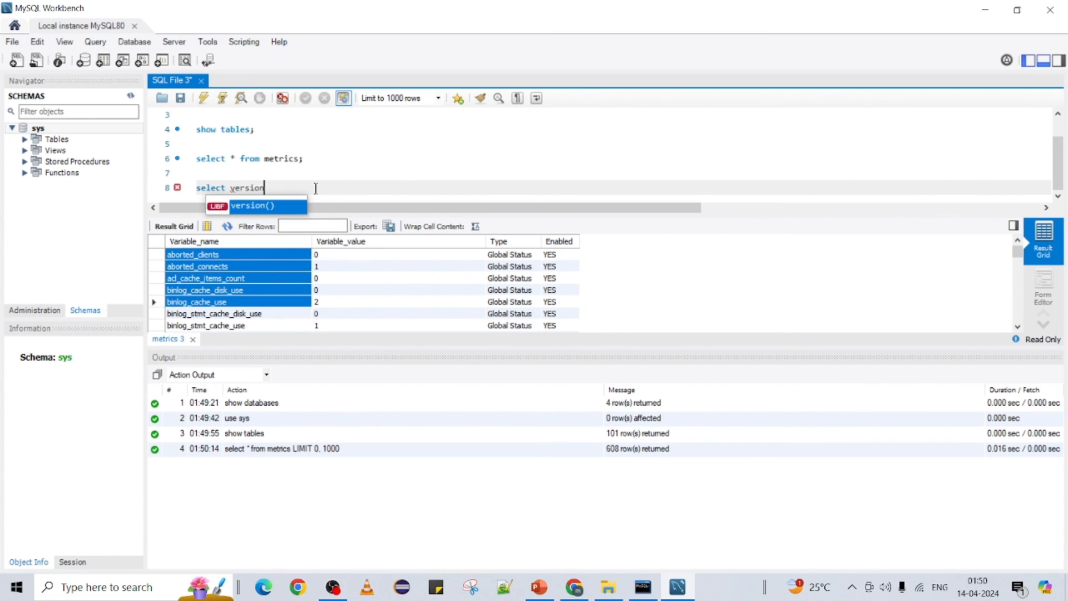
type("();")
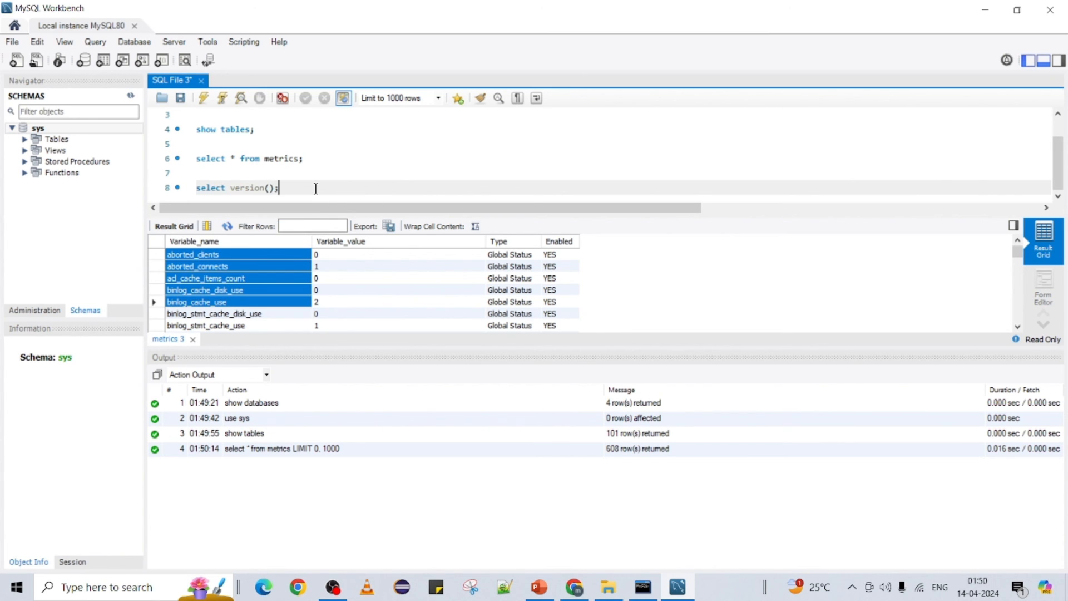
left_click_drag(280, 188, 154, 189)
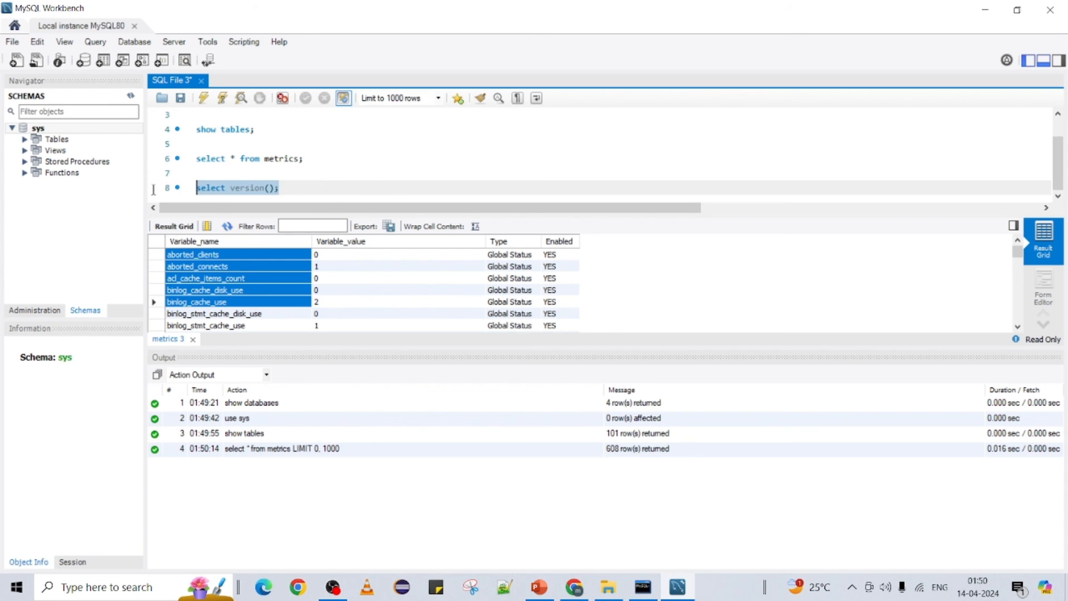
left_click(202, 99)
left_click(183, 257)
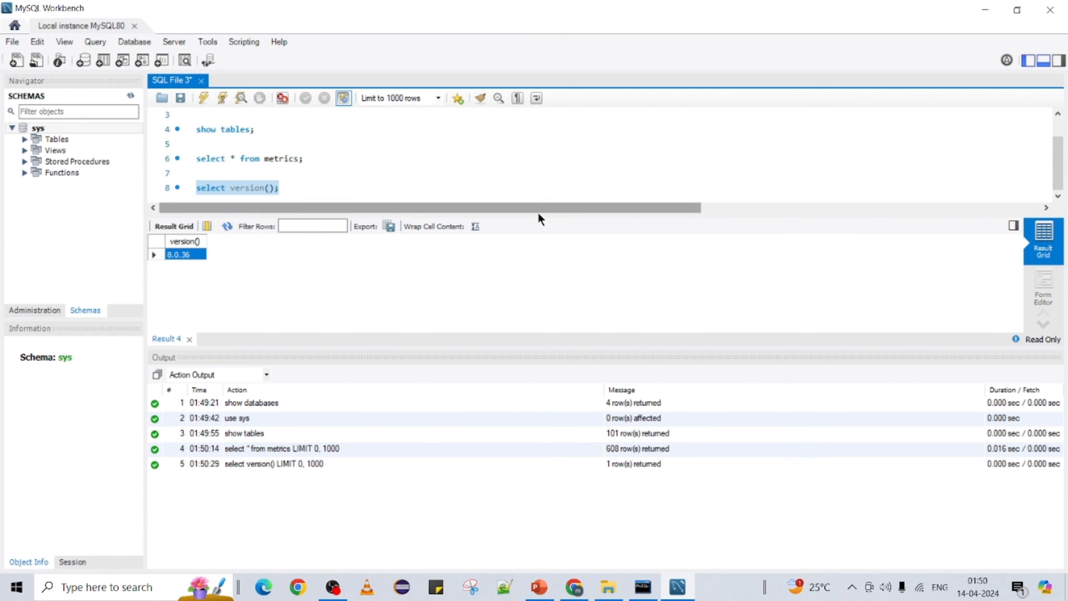
Step: Enlarge the editor to show all eight lines and reselect the version statement
left_click_drag(536, 214, 532, 291)
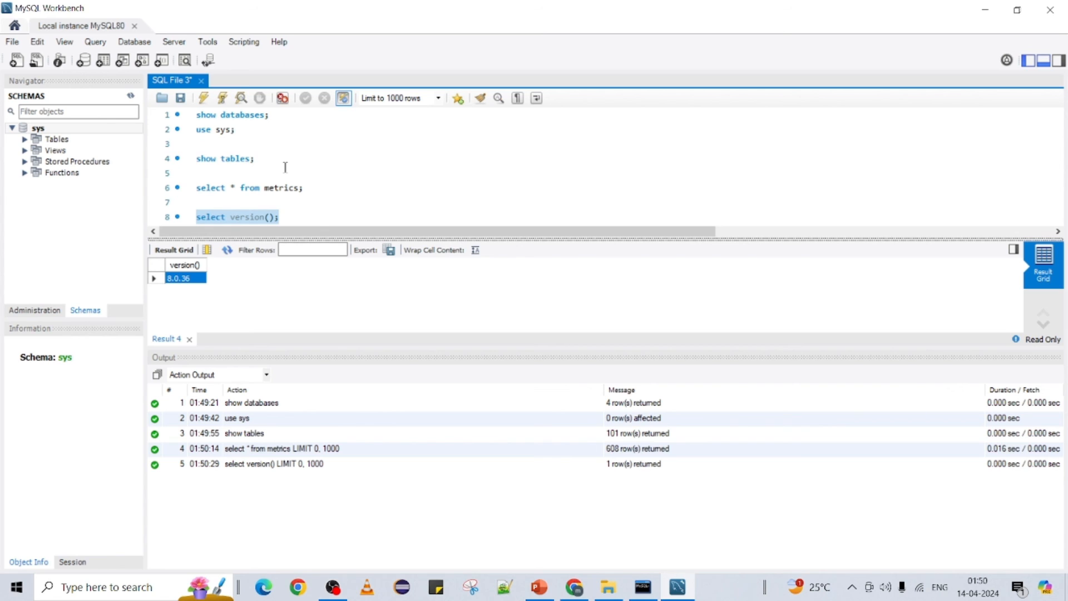
left_click(272, 115)
left_click(265, 160)
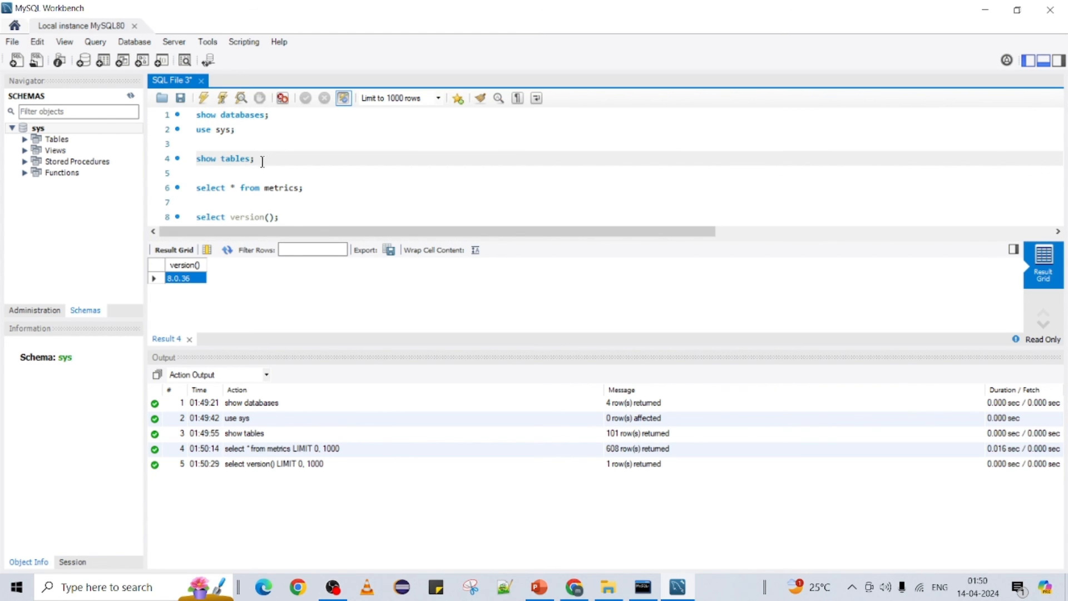
left_click(315, 190)
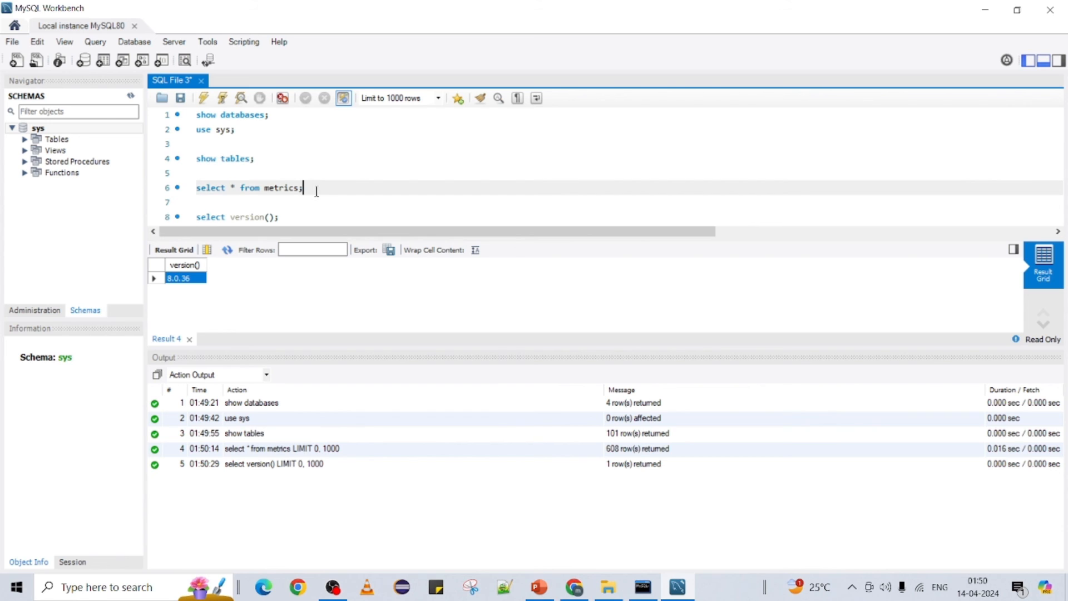
left_click_drag(259, 190, 192, 189)
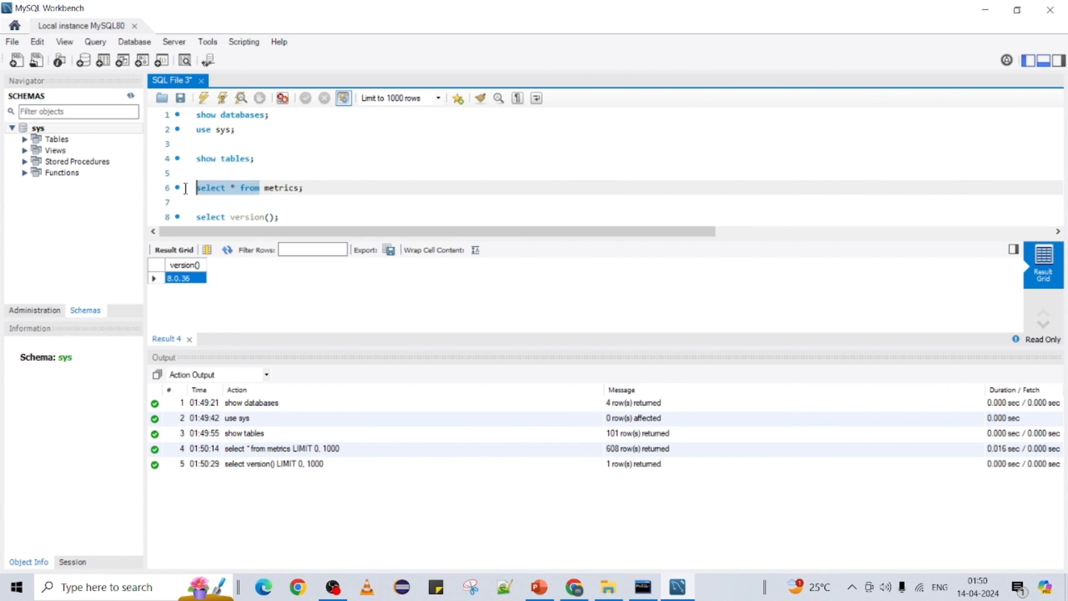
left_click_drag(282, 217, 173, 218)
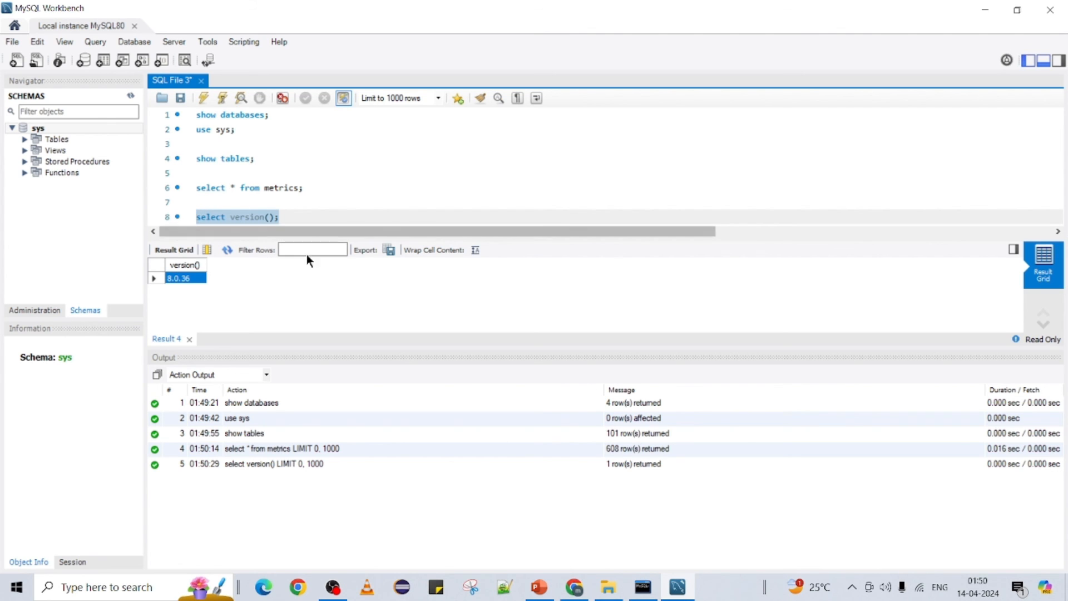